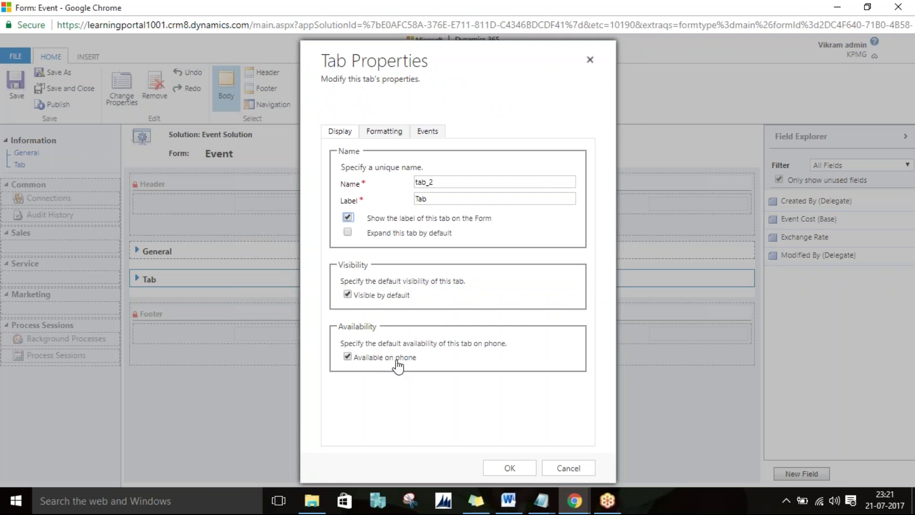
# Step: Review the Tab's Formatting and Events settings and close Tab Properties without changes
pyautogui.click(385, 131)
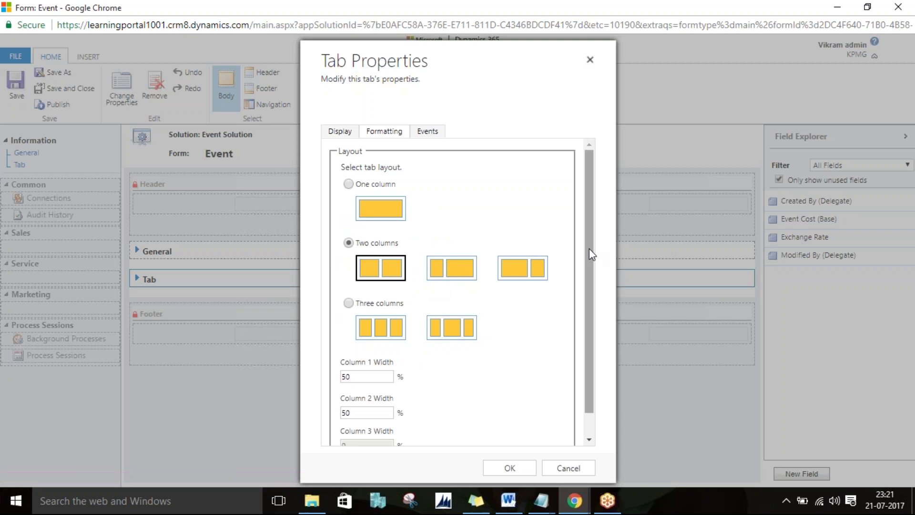
pyautogui.moveTo(589, 248); pyautogui.dragTo(579, 314)
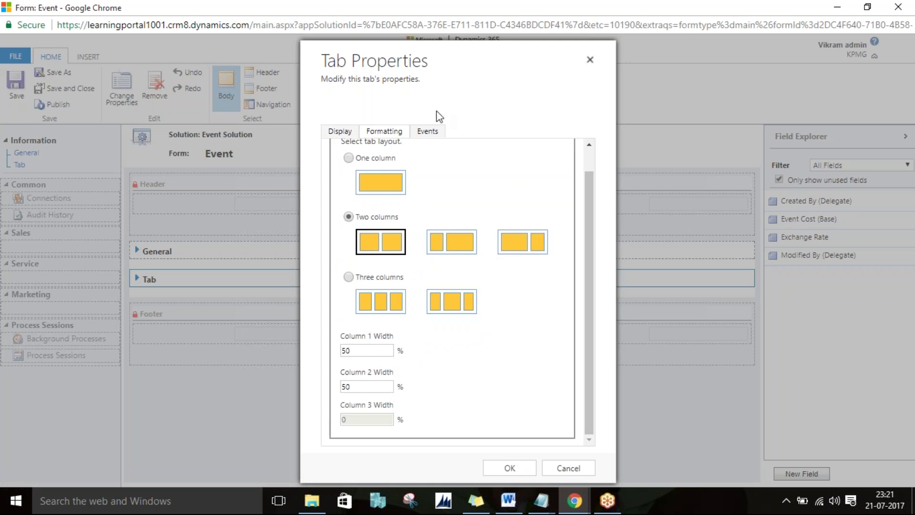
pyautogui.click(431, 134)
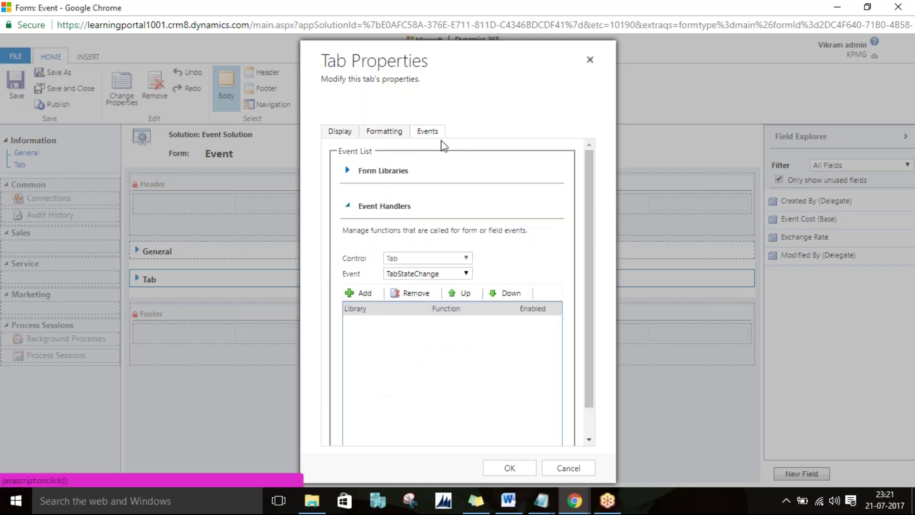
pyautogui.click(509, 468)
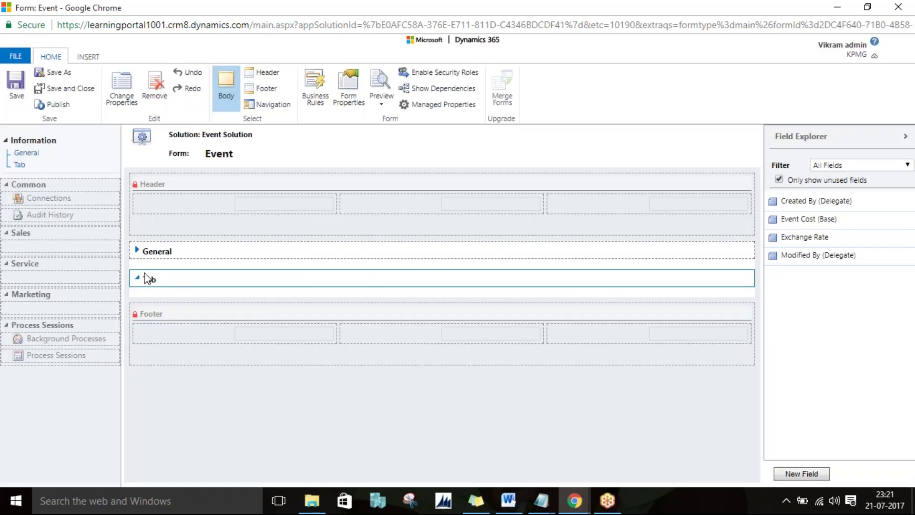
# Step: Give the Tab's left section a visible label, a top line, and right-aligned field labels on top
pyautogui.click(138, 280)
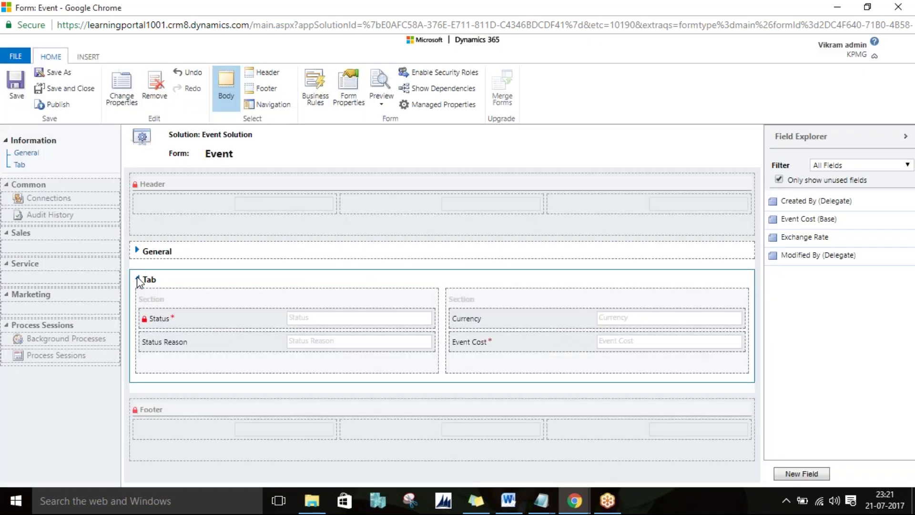
pyautogui.click(207, 300)
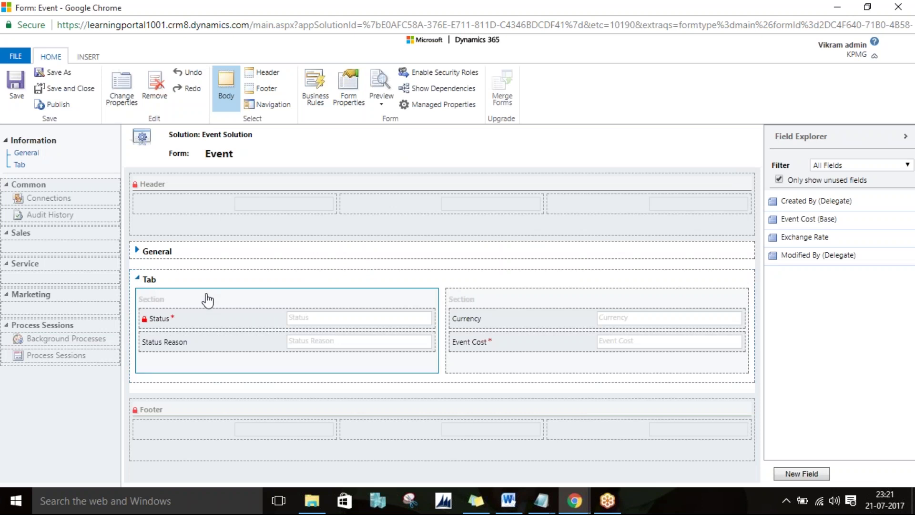
pyautogui.click(118, 85)
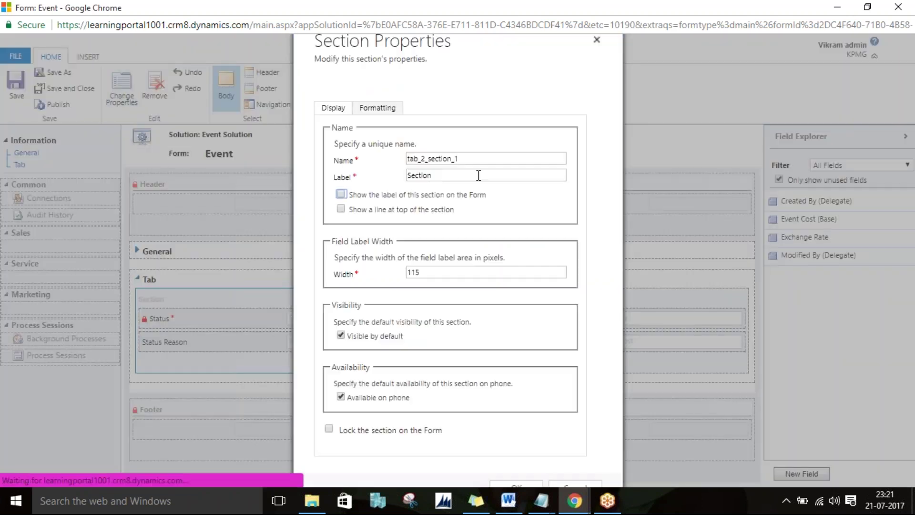
pyautogui.click(385, 196)
pyautogui.click(396, 209)
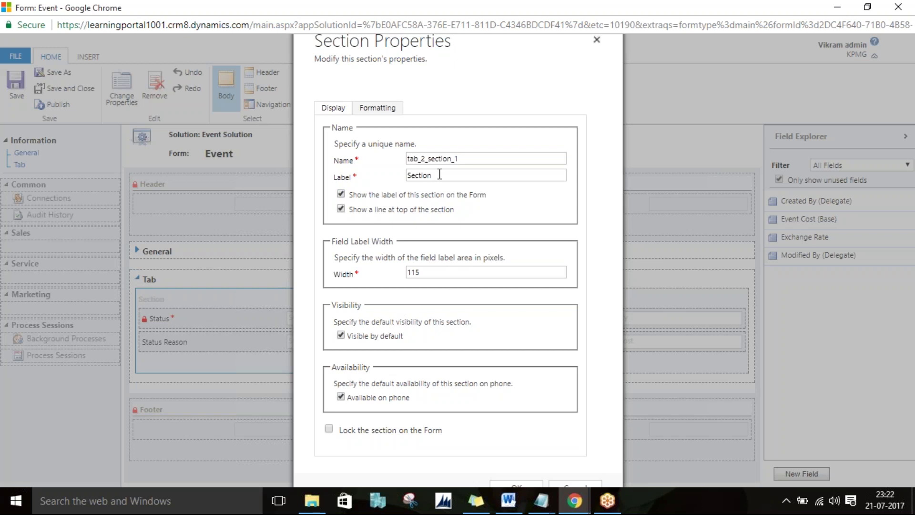
pyautogui.click(375, 109)
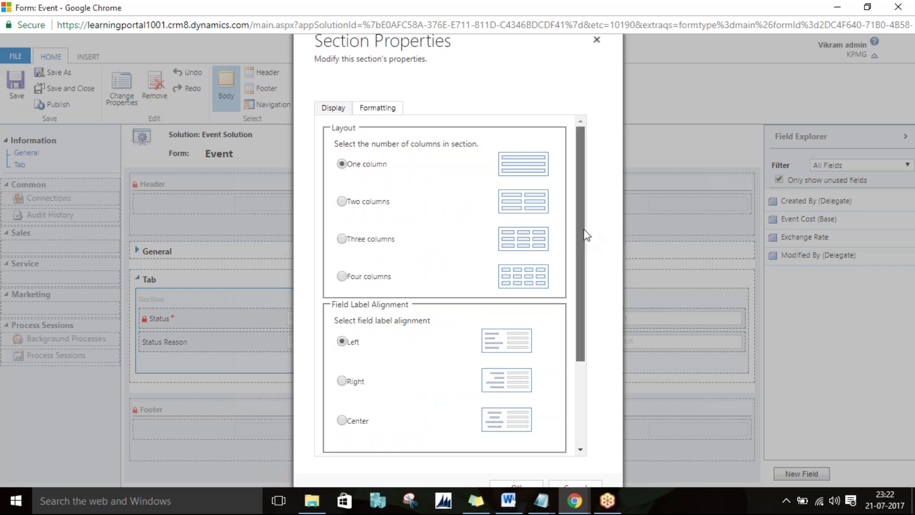
pyautogui.scroll(-3, 584, 257)
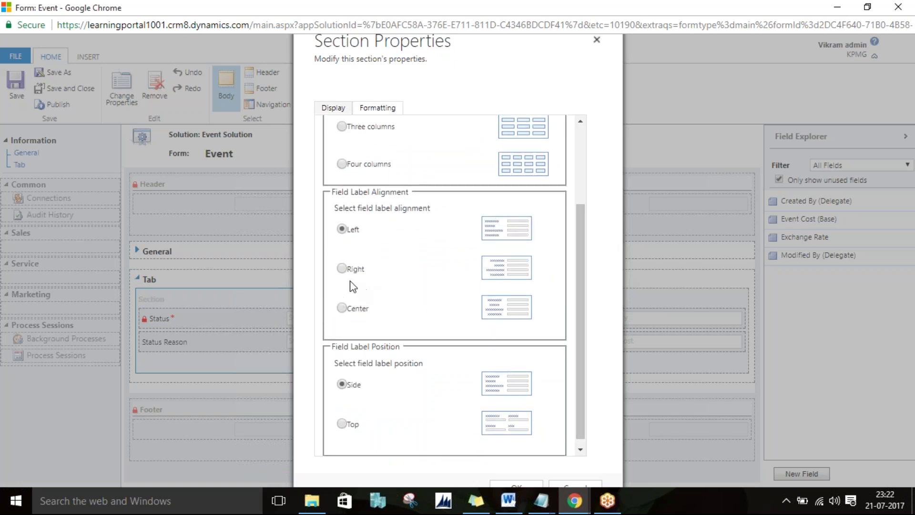
pyautogui.click(342, 268)
pyautogui.moveTo(586, 321); pyautogui.dragTo(578, 379)
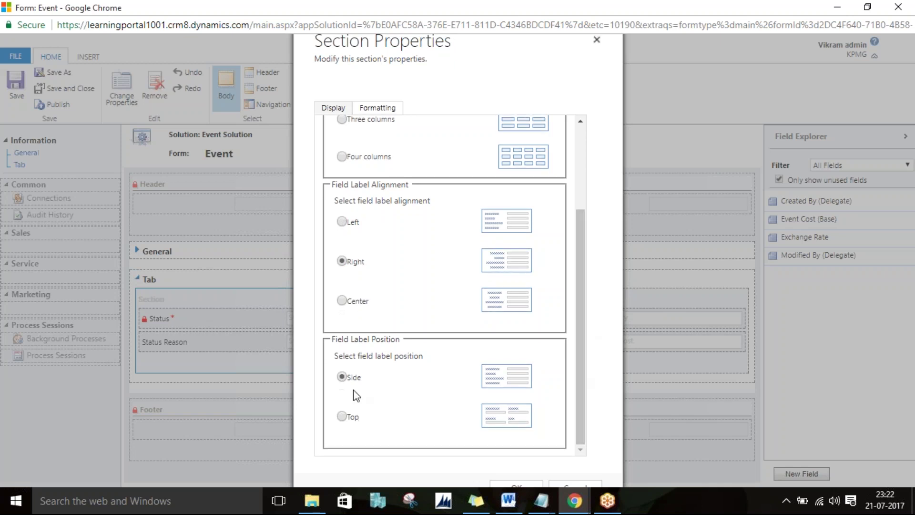
pyautogui.click(342, 416)
pyautogui.click(528, 482)
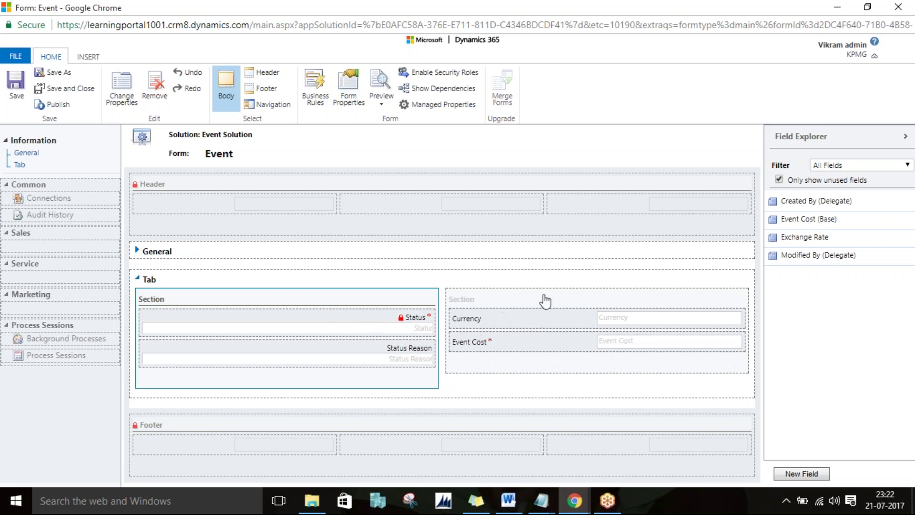
# Step: Rename the left section's label to 'Status Section'
pyautogui.click(124, 93)
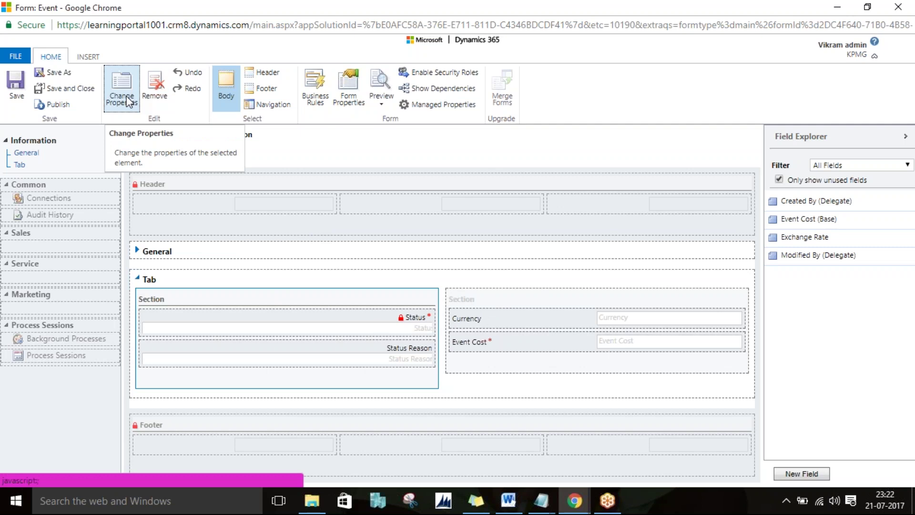
pyautogui.click(434, 176)
pyautogui.doubleClick(419, 176)
pyautogui.write('Status Section')
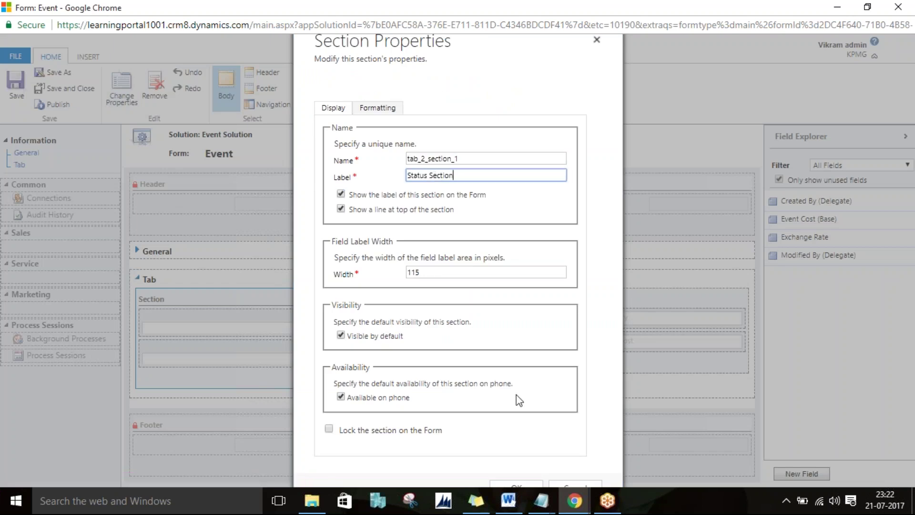
pyautogui.click(516, 484)
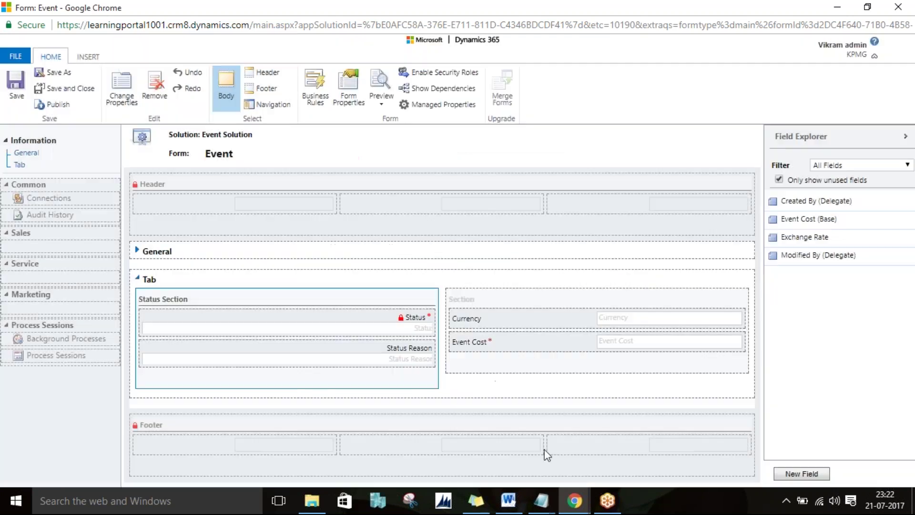
# Step: Label the right section 'Finanical' and publish the Event form
pyautogui.click(545, 304)
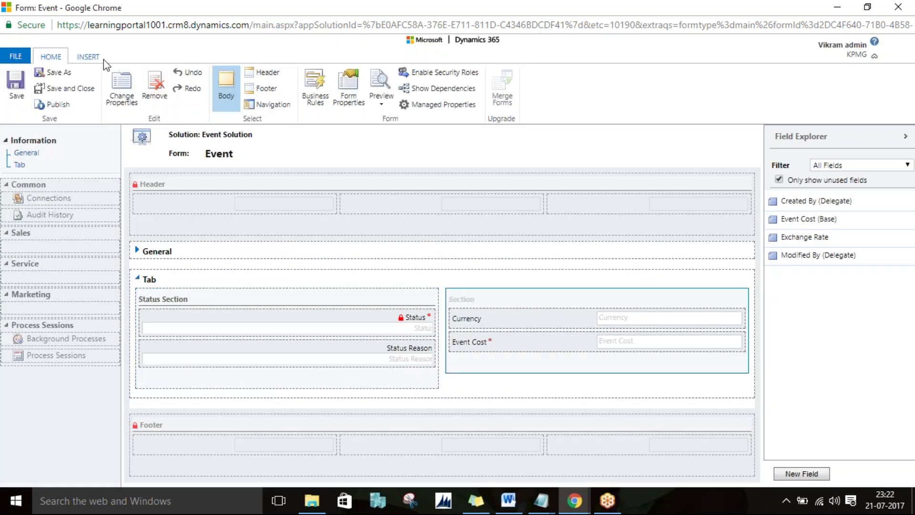
pyautogui.click(122, 89)
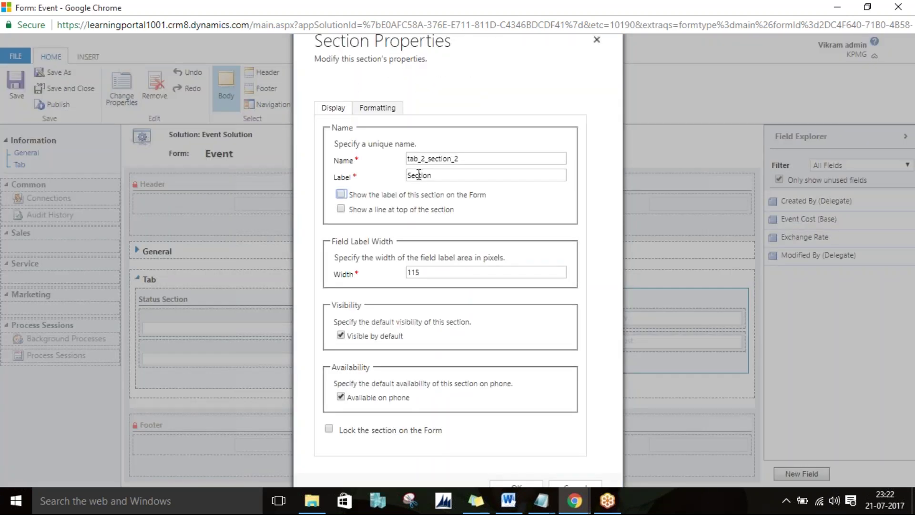
pyautogui.doubleClick(417, 175)
pyautogui.write('Currency')
pyautogui.doubleClick(419, 175)
pyautogui.write('Finanical')
pyautogui.press('Tab')
pyautogui.click(524, 485)
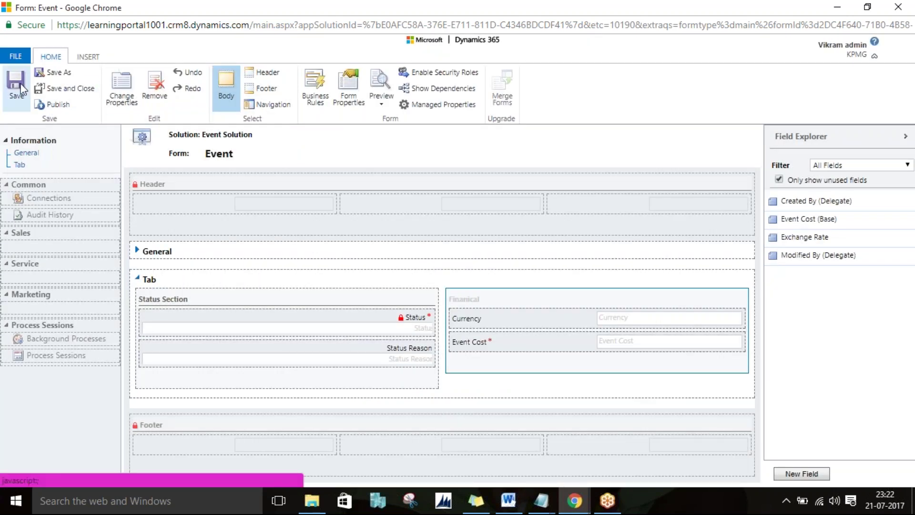
pyautogui.click(58, 104)
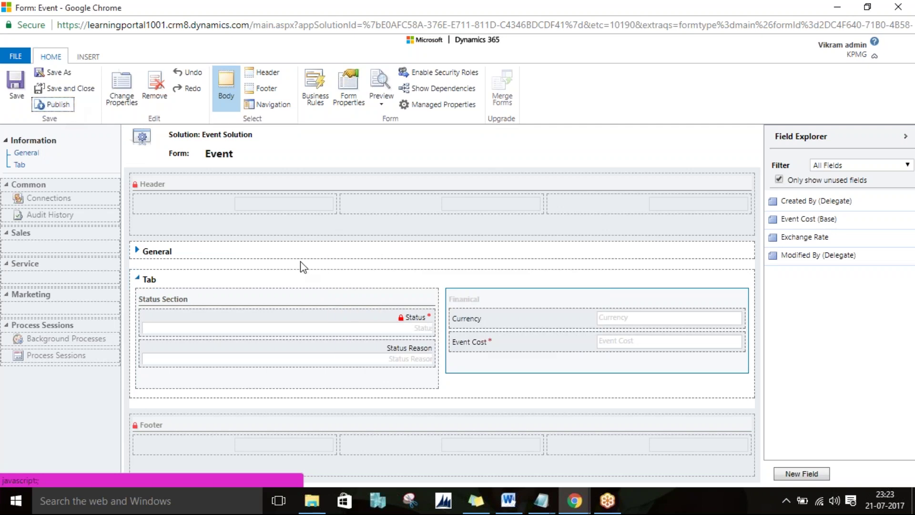
# Step: Switch to the Opportunity browser window and open the Event list from Sales > Extensions
pyautogui.click(595, 504)
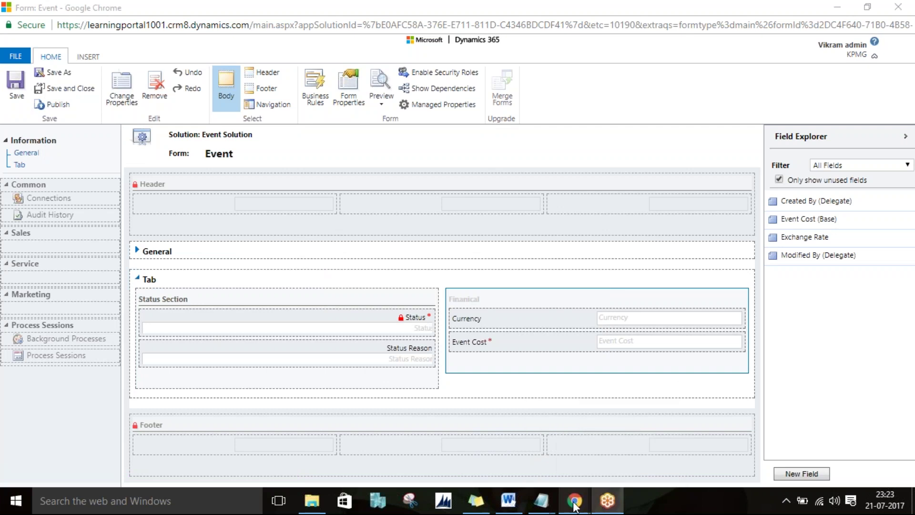
pyautogui.moveTo(575, 506)
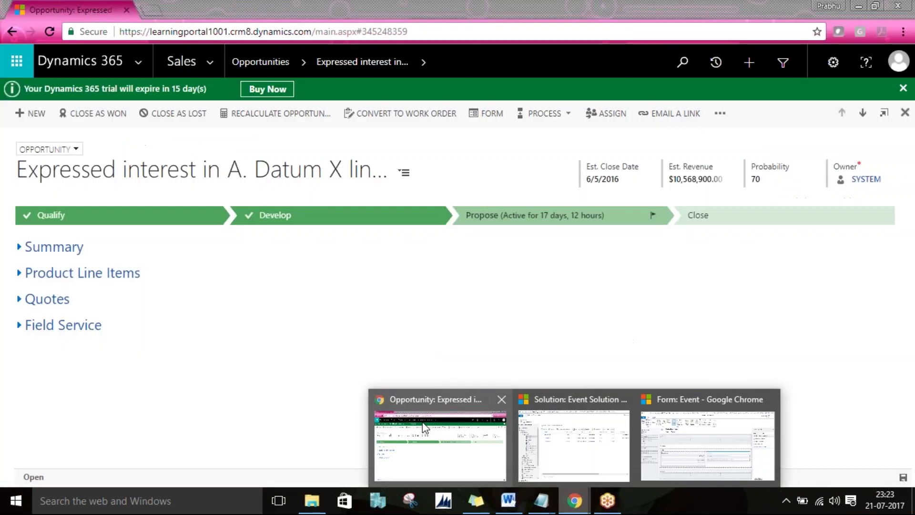
pyautogui.click(426, 427)
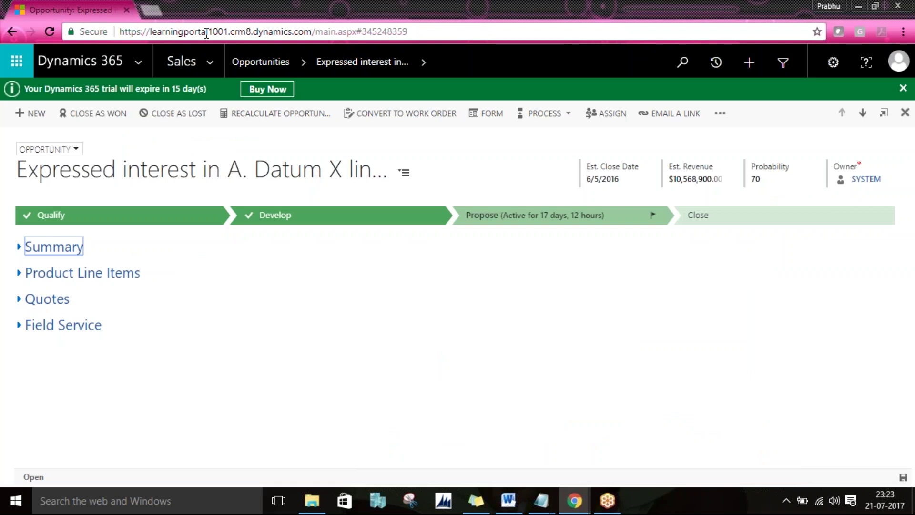
pyautogui.click(189, 61)
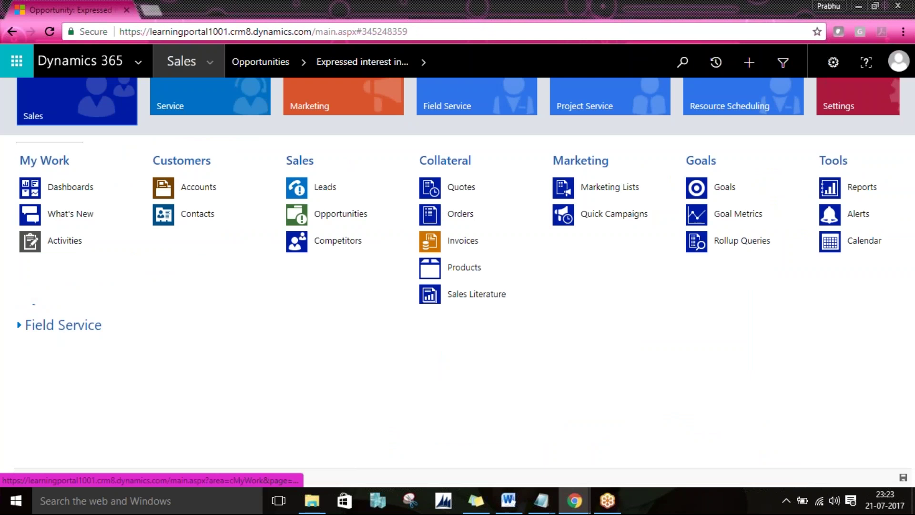
pyautogui.scroll(-5, 200, 193)
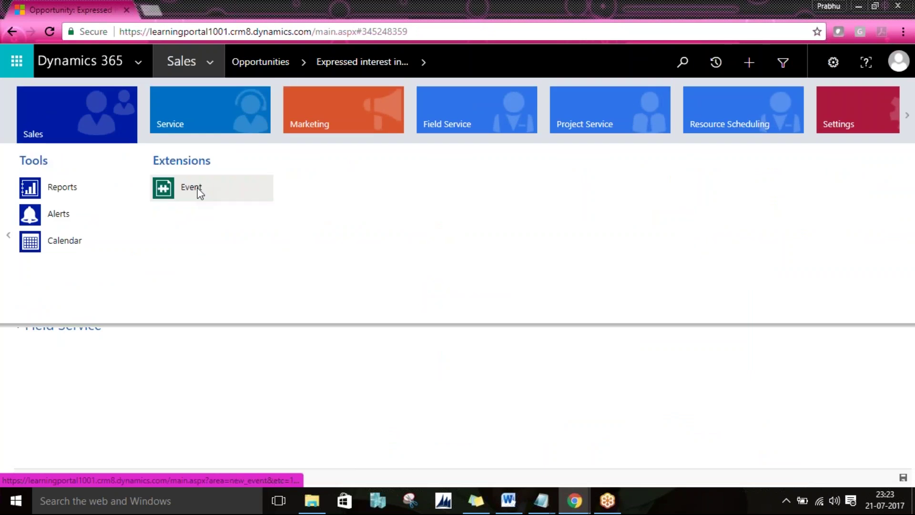
pyautogui.click(199, 192)
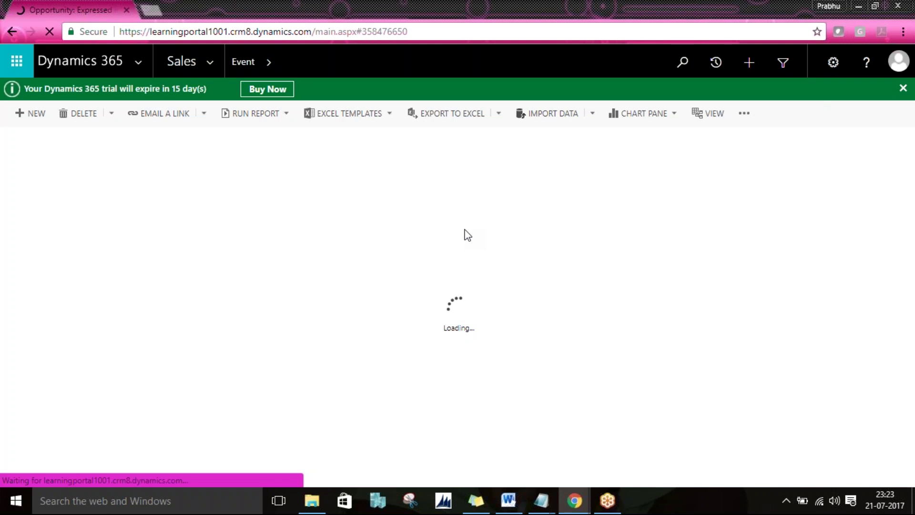
# Step: Open the Yoga Event in New York record and expand its Tab section
pyautogui.click(129, 240)
pyautogui.click(21, 237)
pyautogui.click(20, 211)
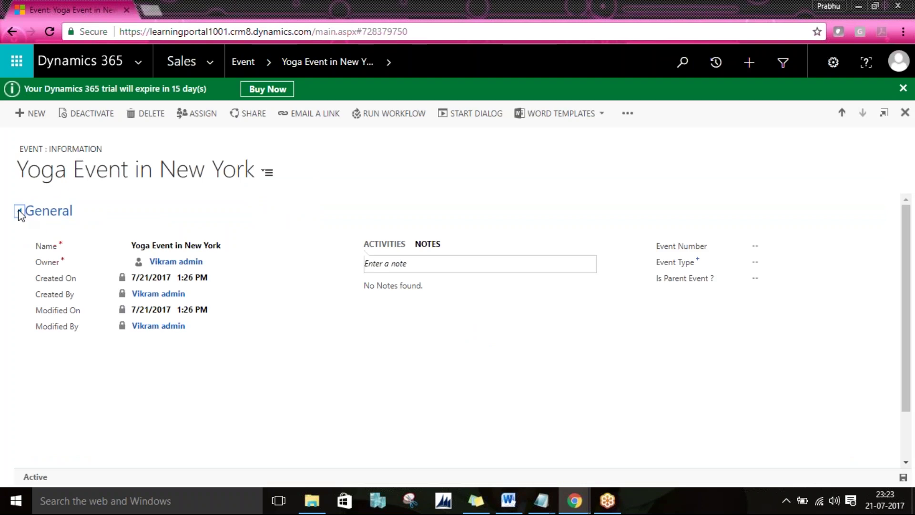
pyautogui.click(20, 211)
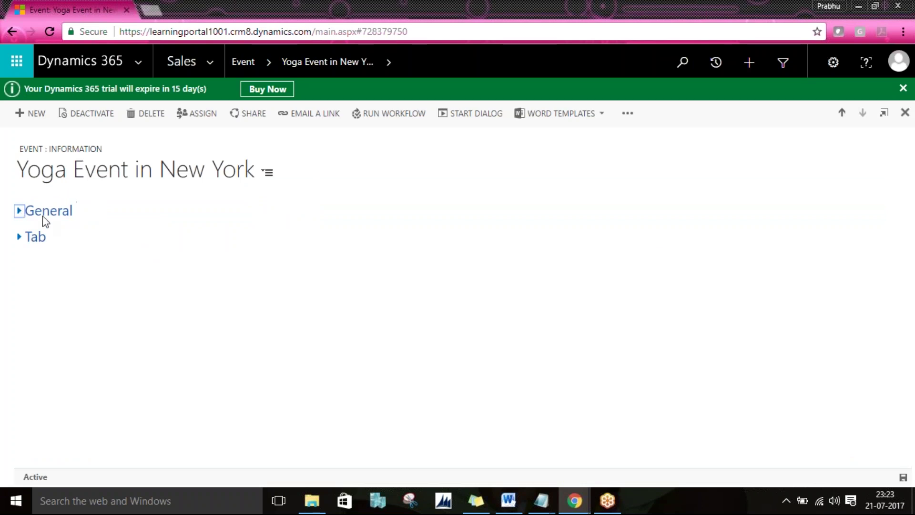
pyautogui.click(21, 237)
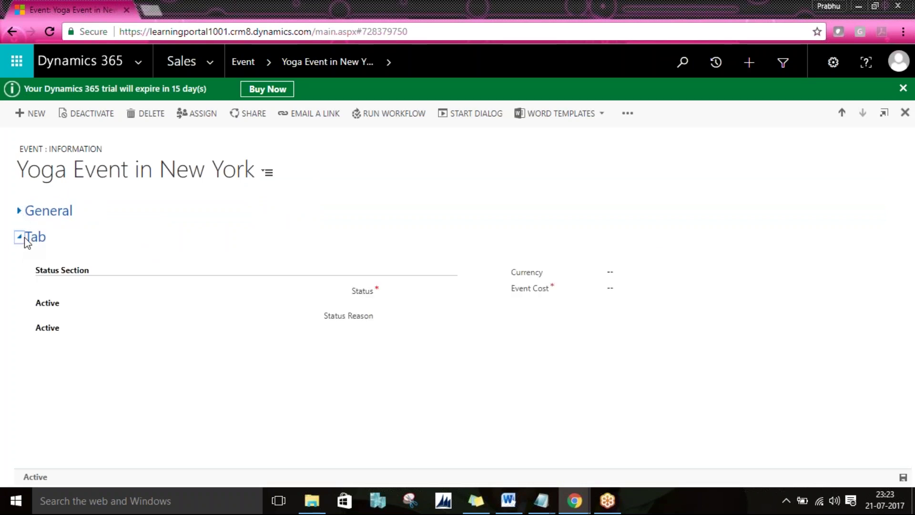
pyautogui.click(23, 238)
pyautogui.click(40, 215)
pyautogui.click(39, 216)
pyautogui.click(42, 238)
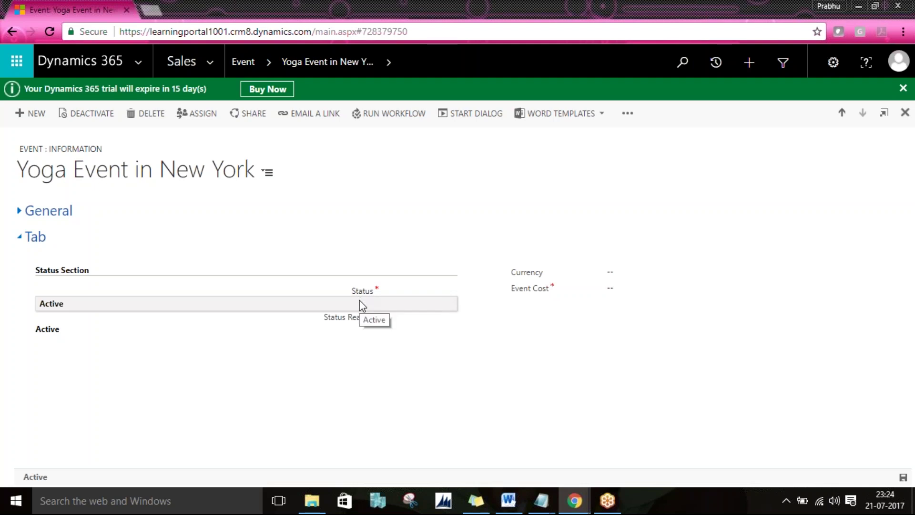
# Step: Set Currency to Norsk krone and Event Cost to 4000, then save the record
pyautogui.click(659, 276)
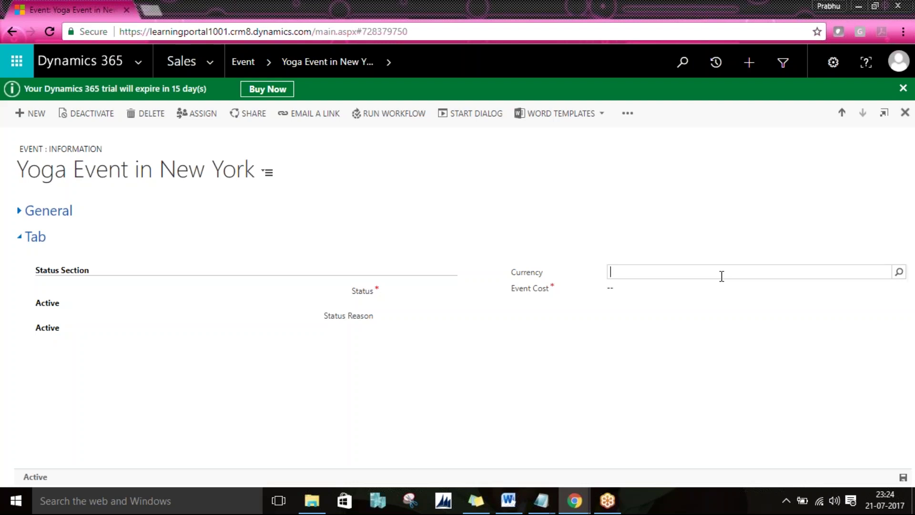
pyautogui.click(898, 273)
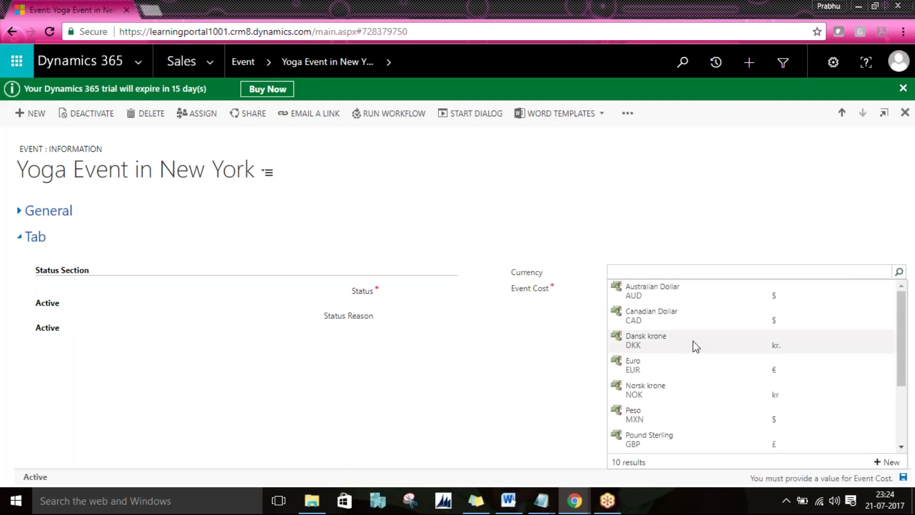
pyautogui.click(680, 389)
pyautogui.press('Tab')
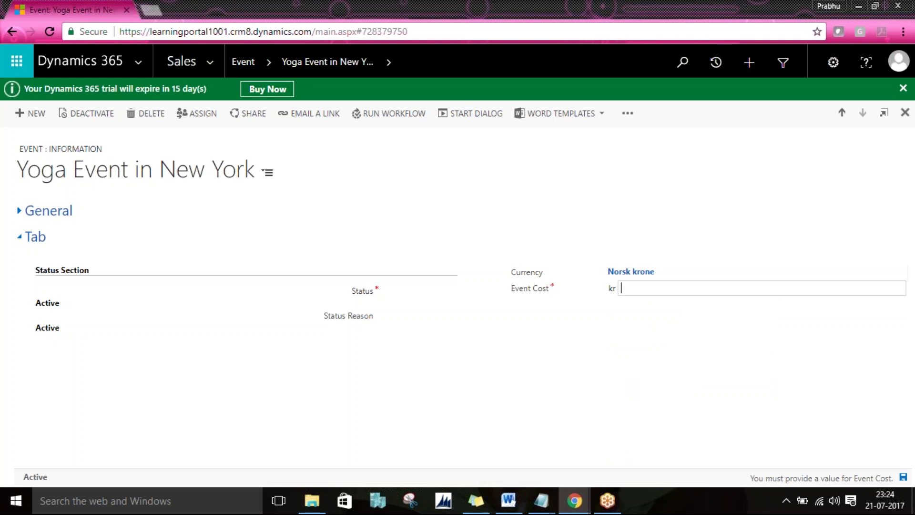
pyautogui.write('4000')
pyautogui.press('Tab')
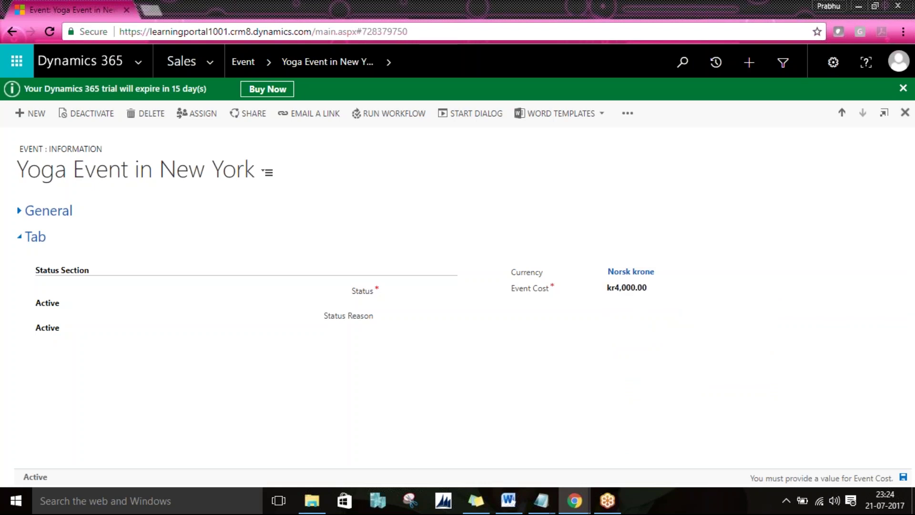
pyautogui.hotkey('ctrl', 's')
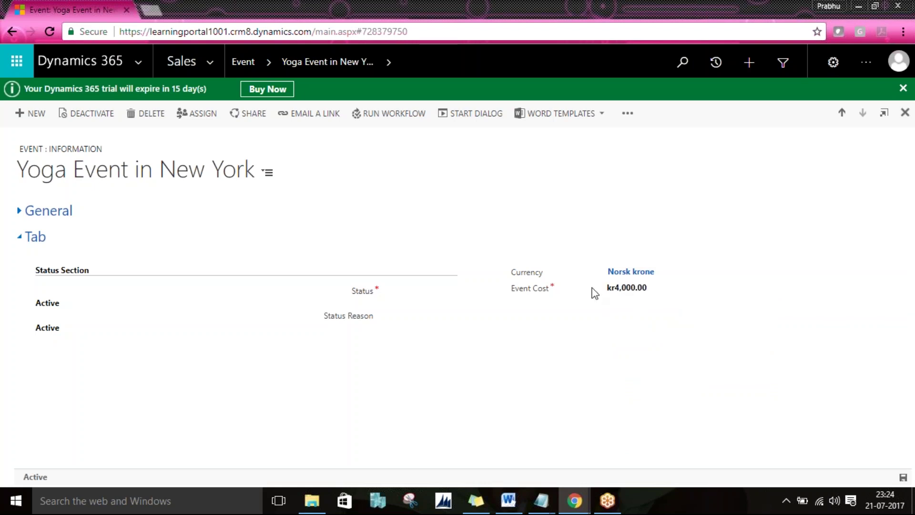
# Step: Collapse the record's Tab and General sections and return to the Event form editor
pyautogui.click(37, 234)
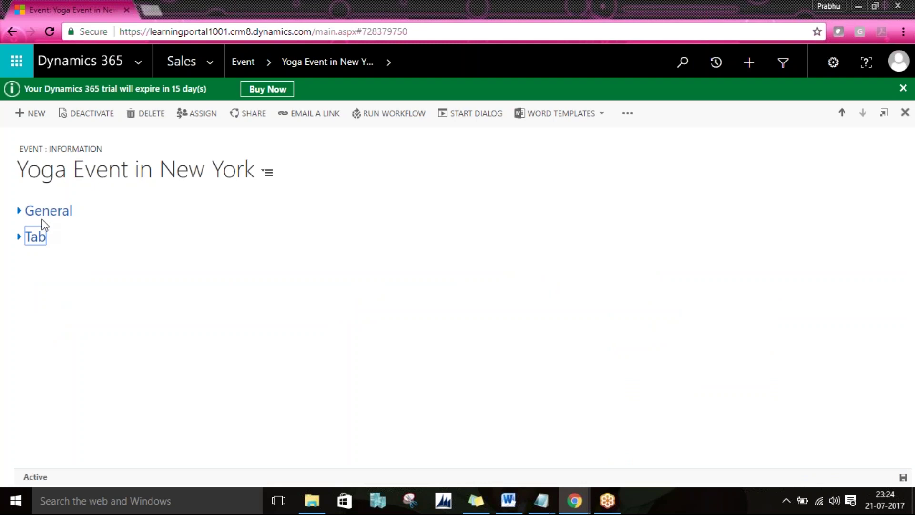
pyautogui.click(44, 215)
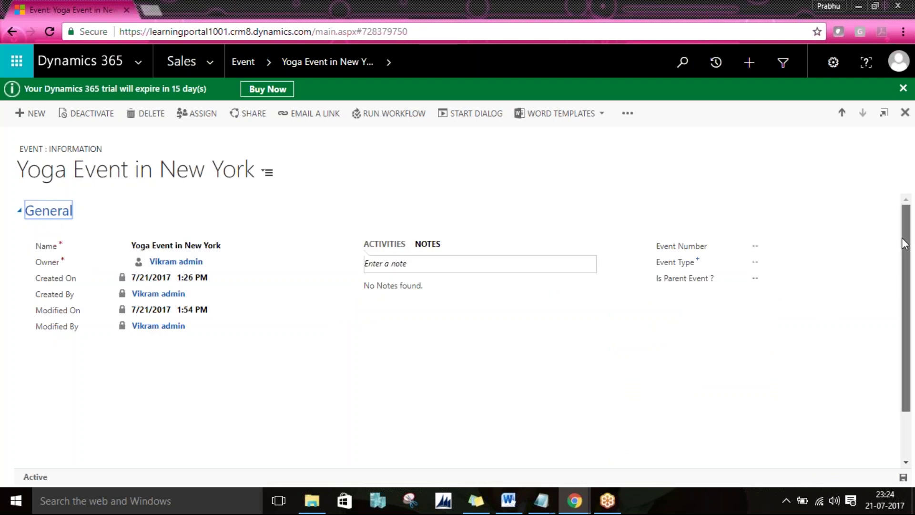
pyautogui.scroll(-1, 907, 270)
pyautogui.moveTo(907, 269)
pyautogui.mouseDown()
pyautogui.moveTo(911, 361)
pyautogui.moveTo(907, 262)
pyautogui.mouseUp()
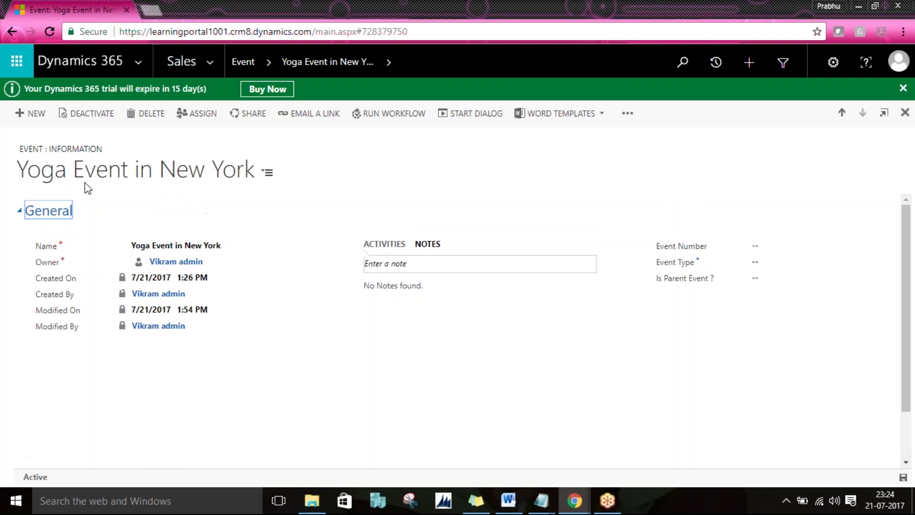
pyautogui.click(63, 212)
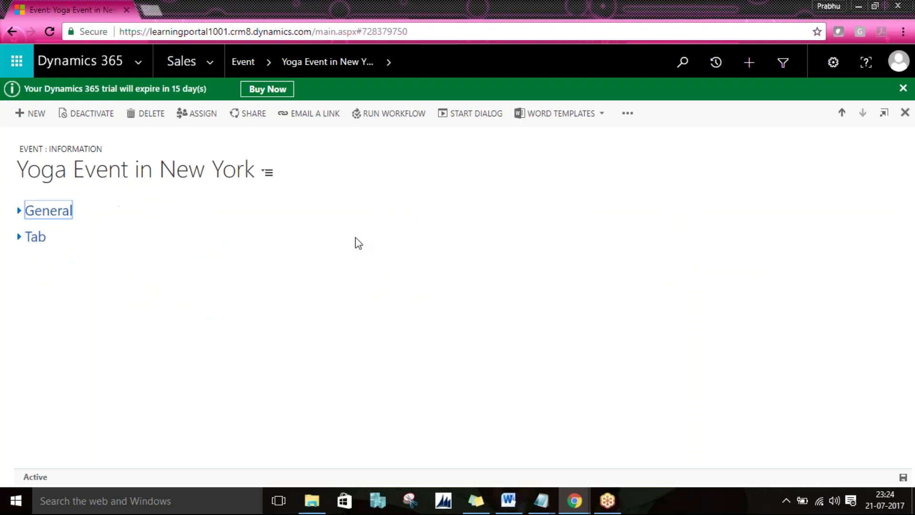
pyautogui.hotkey('alt', 'Tab')
pyautogui.hotkey('alt', 'Tab')
pyautogui.hotkey('alt', 'Tab')
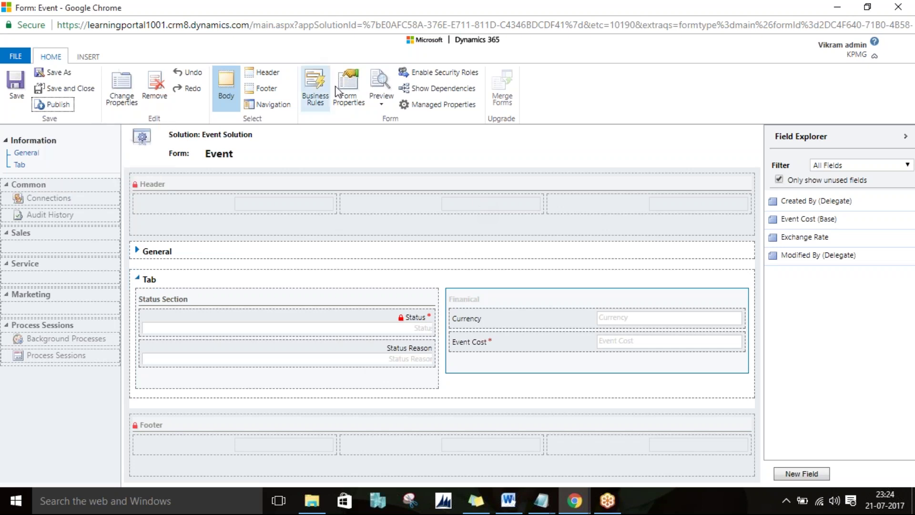
# Step: Open Form Properties for the Event form
pyautogui.click(355, 102)
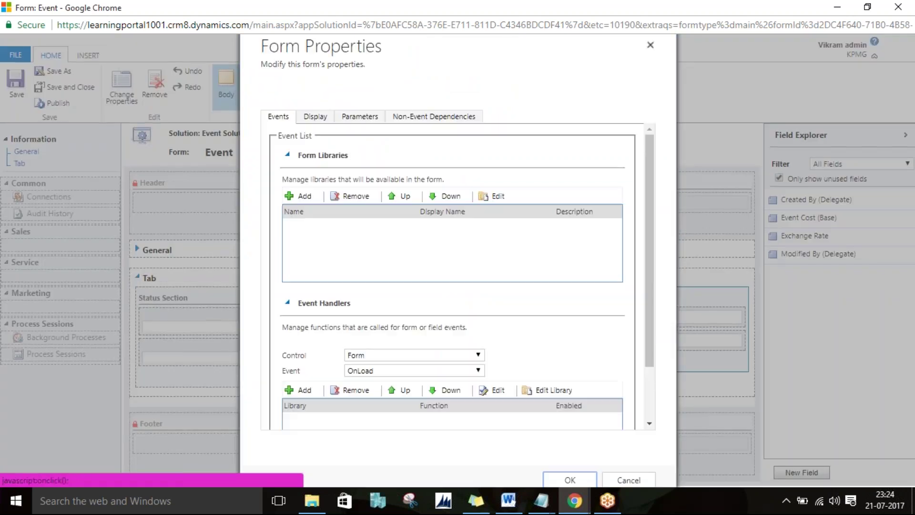
# Step: Change the form name from Information to 'Organizer' in the Display settings
pyautogui.click(315, 116)
pyautogui.doubleClick(385, 151)
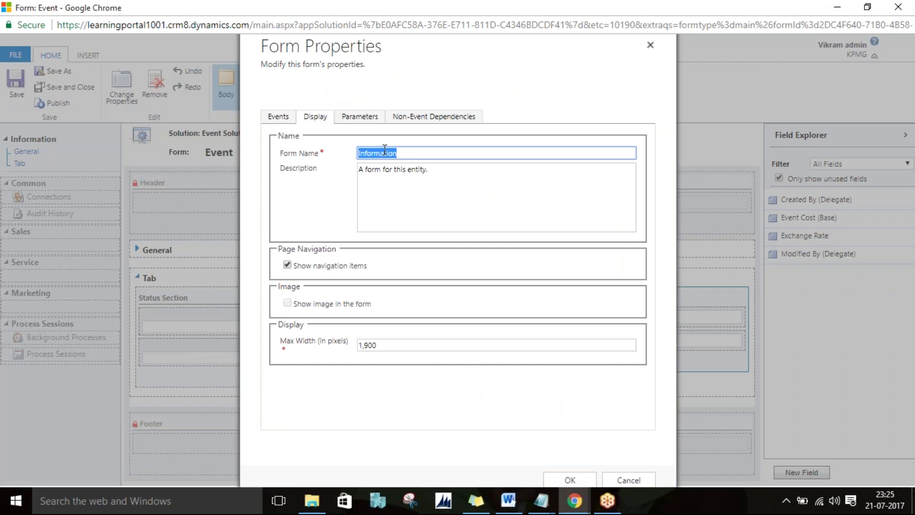
pyautogui.write('Organizer')
pyautogui.click(568, 480)
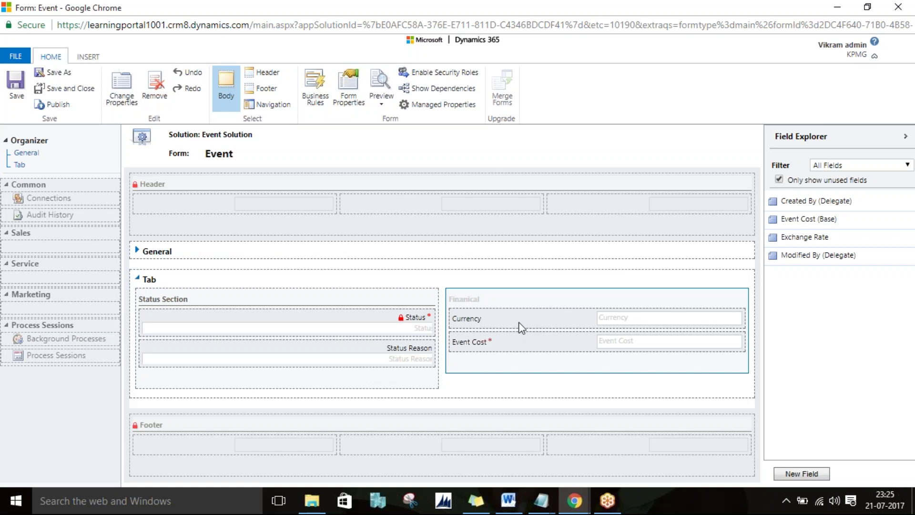
# Step: Save and publish the Organizer form, then switch to the Yoga Event record window
pyautogui.click(17, 93)
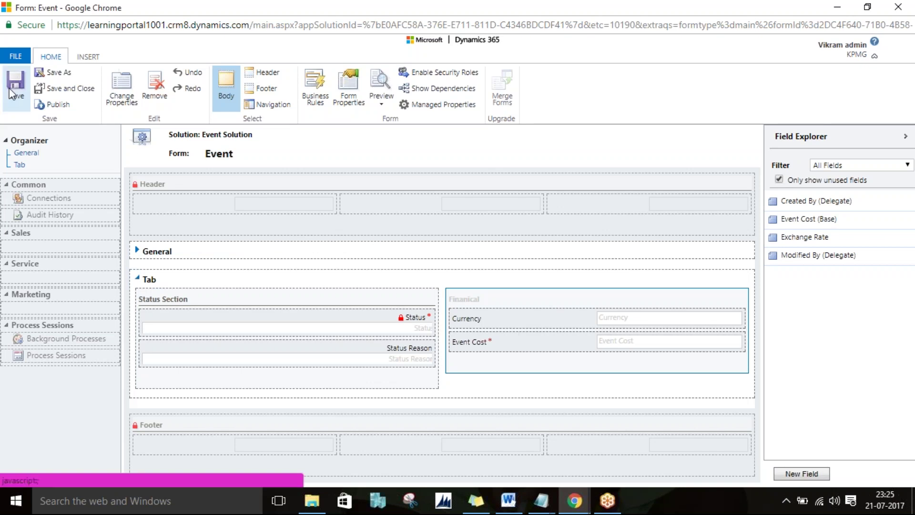
pyautogui.click(65, 107)
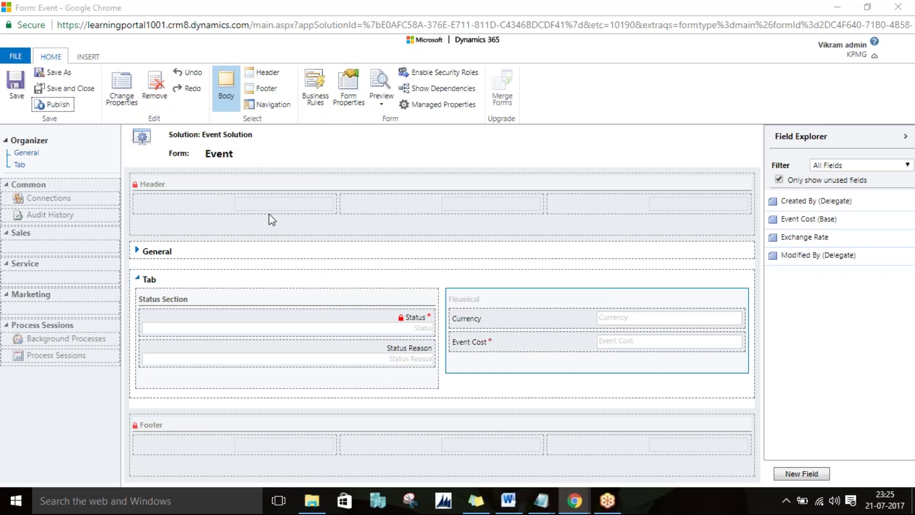
pyautogui.hotkey('alt', 'Tab')
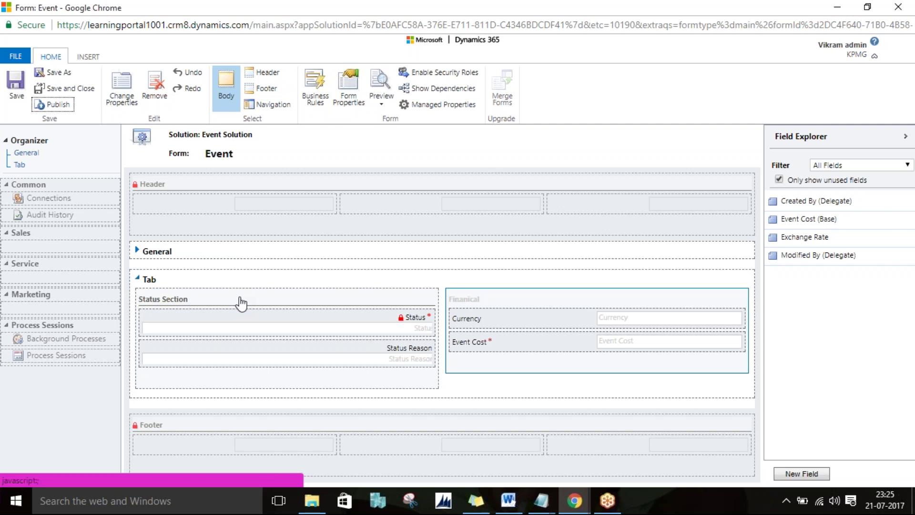
# Step: Save the Organizer form as a new copy named 'Client'
pyautogui.click(574, 500)
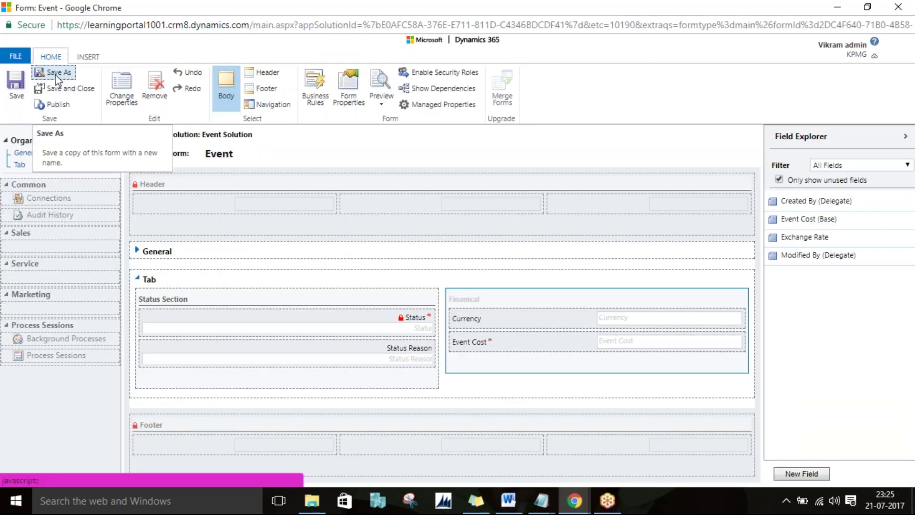
pyautogui.click(55, 76)
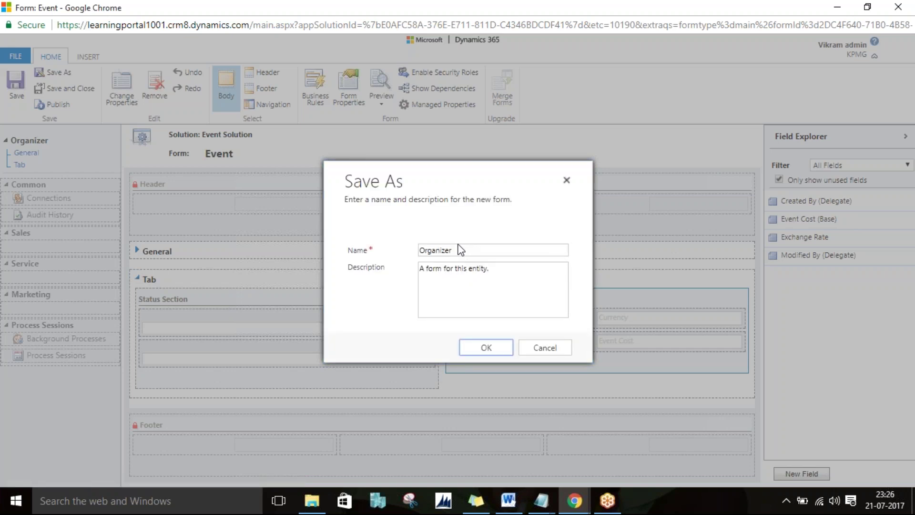
pyautogui.doubleClick(427, 248)
pyautogui.write('Cl')
pyautogui.press('BackSpace')
pyautogui.write('lient')
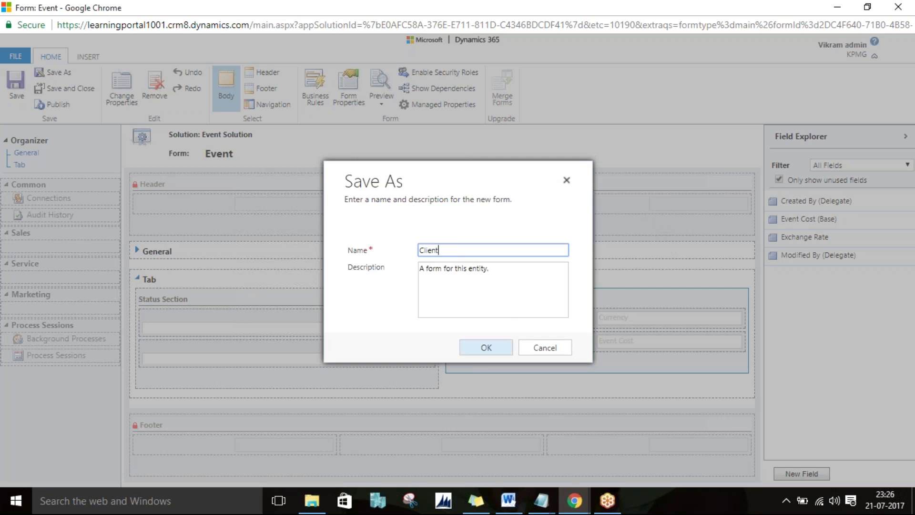
pyautogui.click(501, 350)
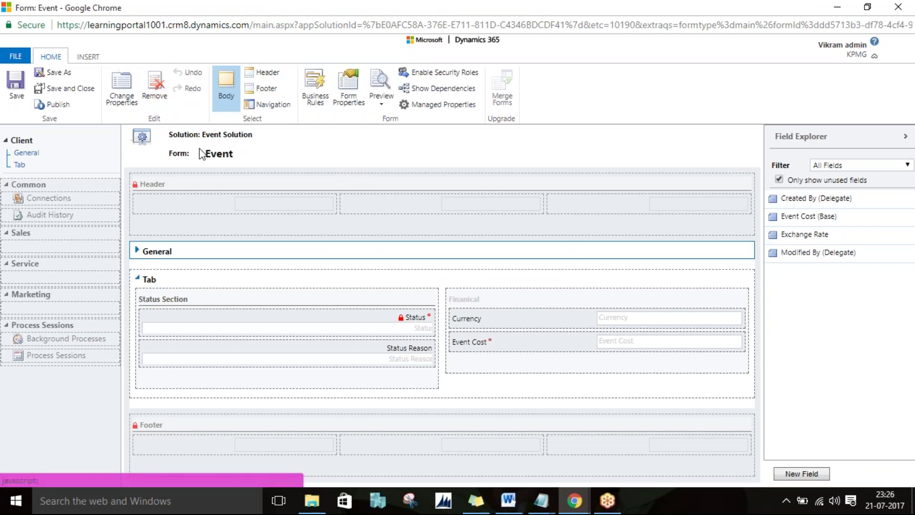
# Step: Try removing the Finanical section and Currency field, restore Currency, and open Event Cost's properties
pyautogui.click(521, 294)
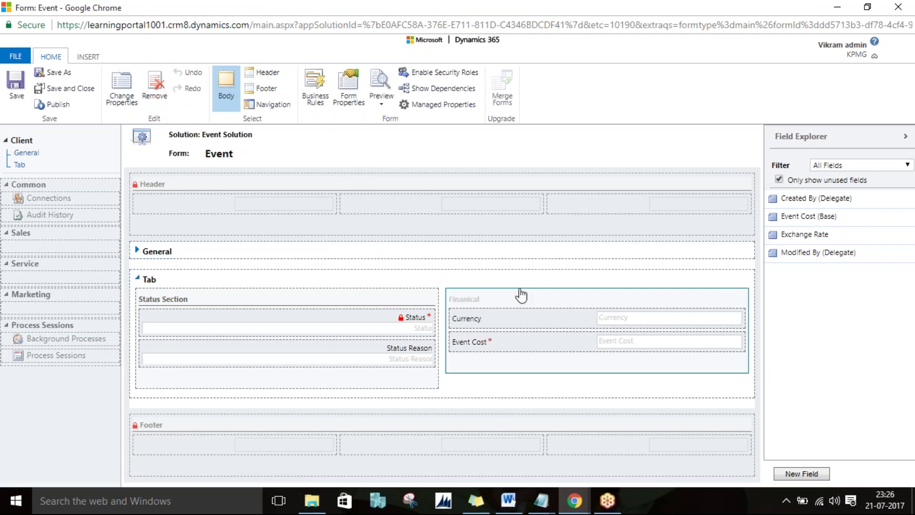
pyautogui.press('Delete')
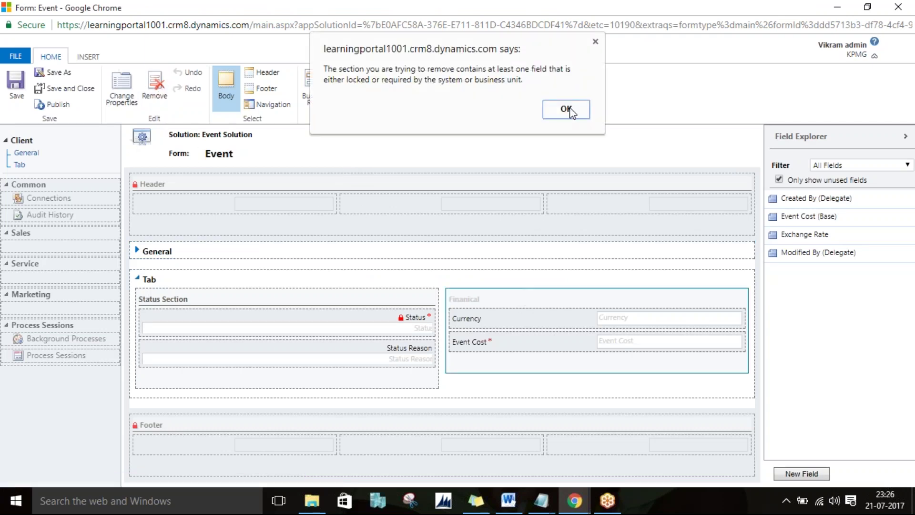
pyautogui.click(567, 106)
pyautogui.click(506, 319)
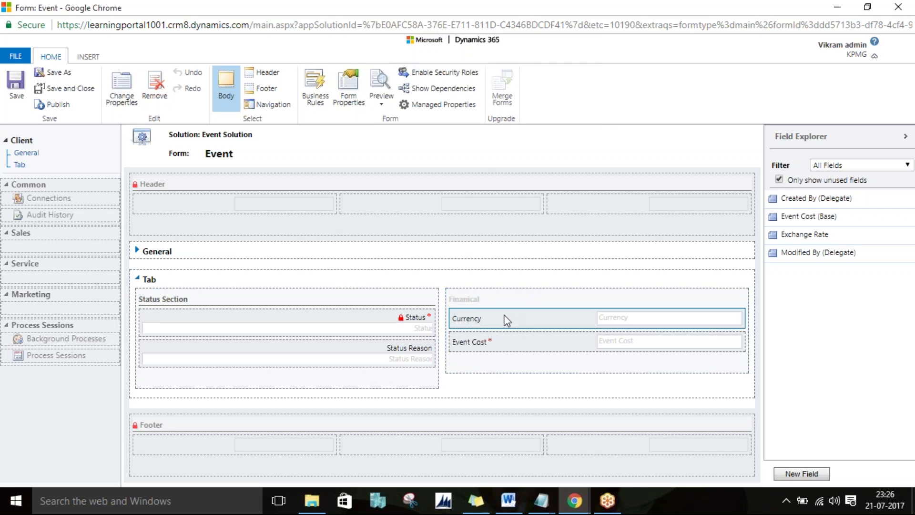
pyautogui.press('Delete')
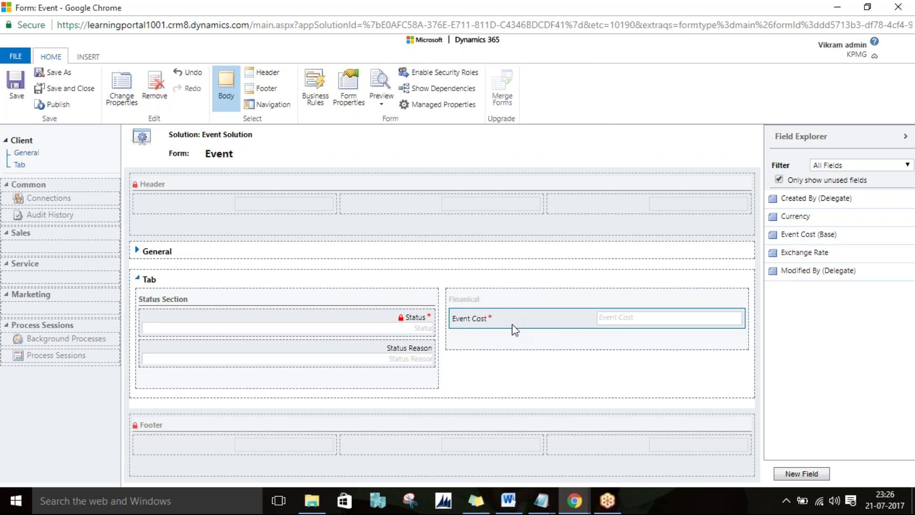
pyautogui.hotkey('ctrl', 'z')
pyautogui.click(532, 338)
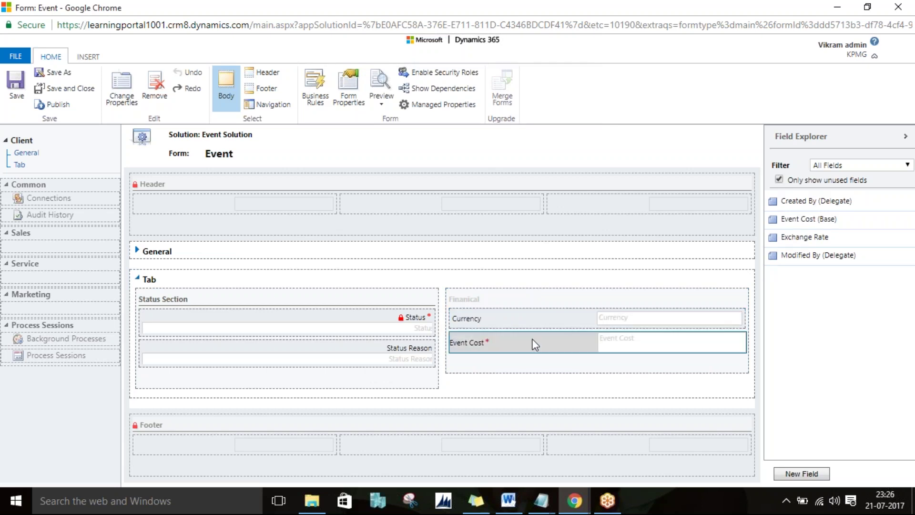
pyautogui.click(134, 105)
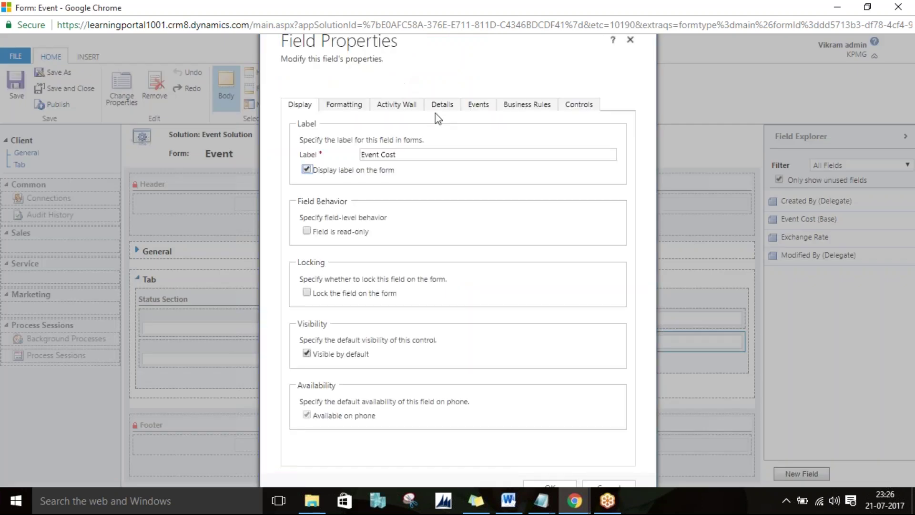
# Step: Change Event Cost's field requirement from Business Required to Business Recommended and save the field
pyautogui.click(447, 111)
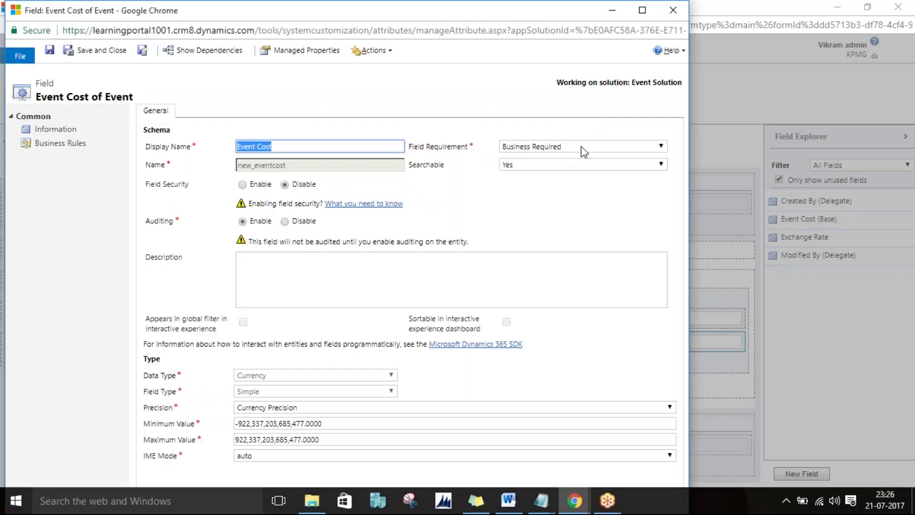
pyautogui.click(582, 149)
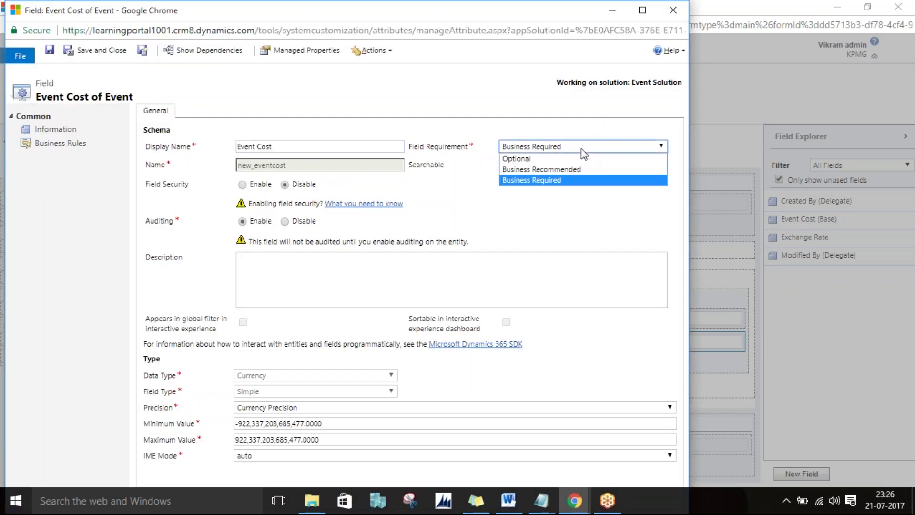
pyautogui.click(548, 166)
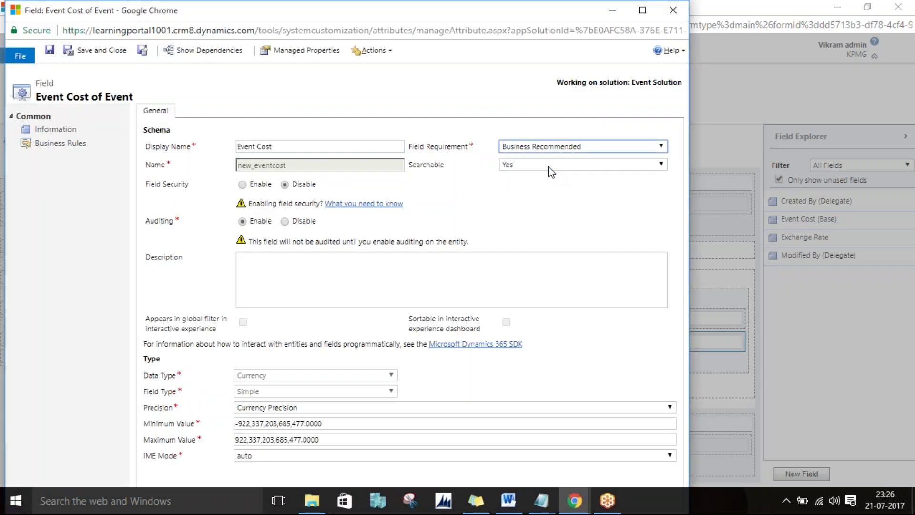
pyautogui.click(107, 50)
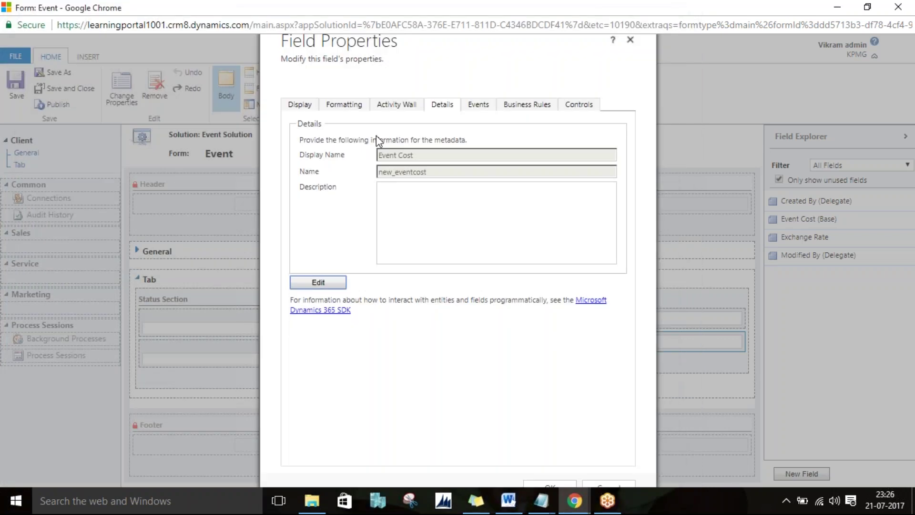
pyautogui.click(555, 485)
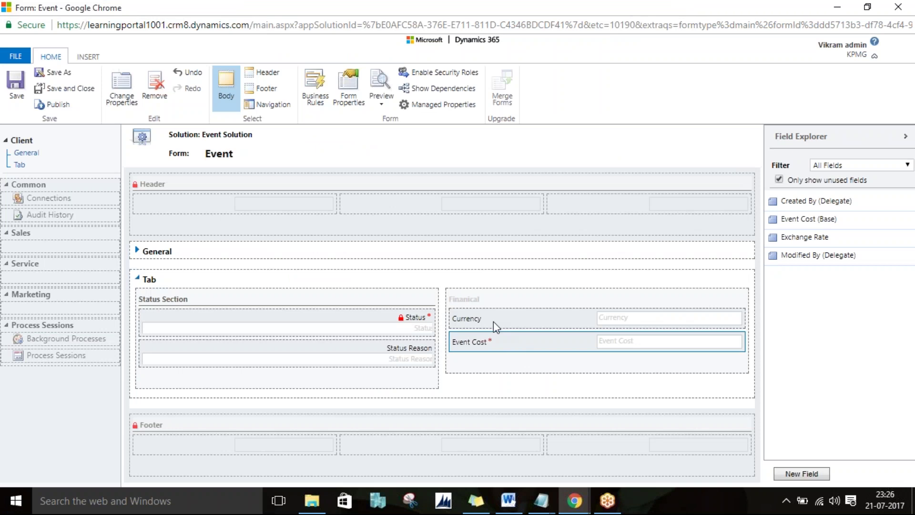
# Step: Delete Currency from the Financial section, save, and dismiss the warning that Status is required
pyautogui.click(508, 318)
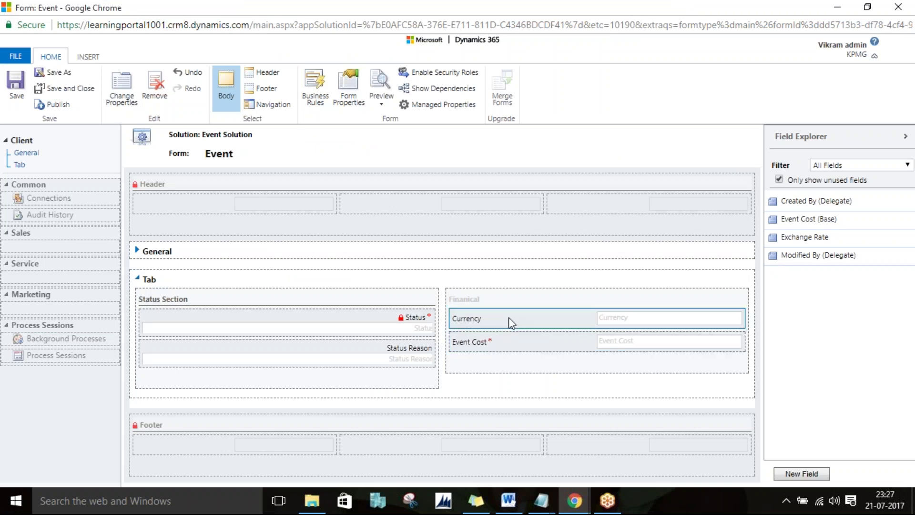
pyautogui.press('Delete')
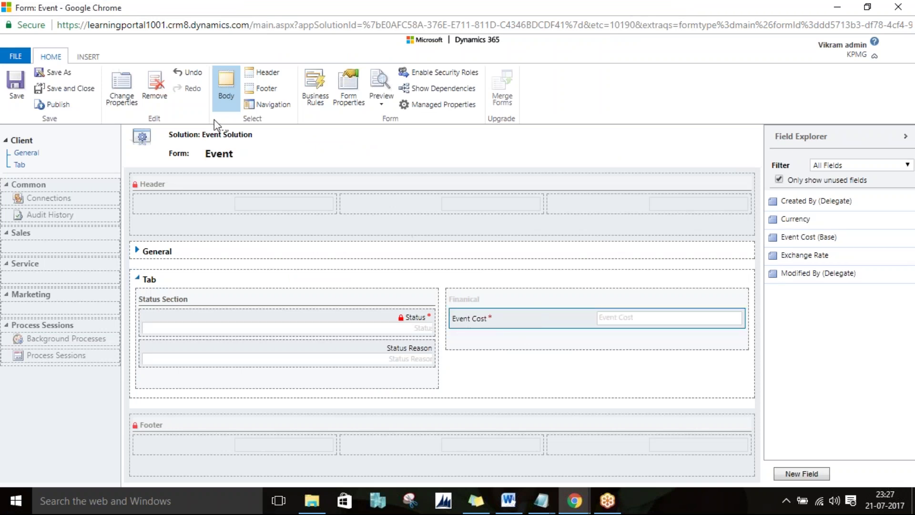
pyautogui.click(18, 93)
pyautogui.click(257, 324)
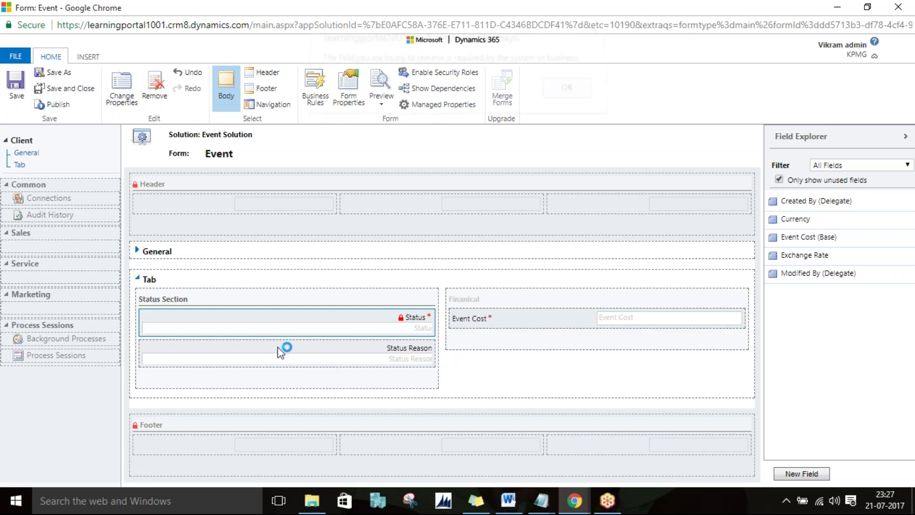
pyautogui.press('Delete')
pyautogui.click(566, 98)
# Step: Dismiss the locked-field alert for the Tab, delete Status Reason, and select the General tab
pyautogui.click(195, 289)
pyautogui.click(157, 100)
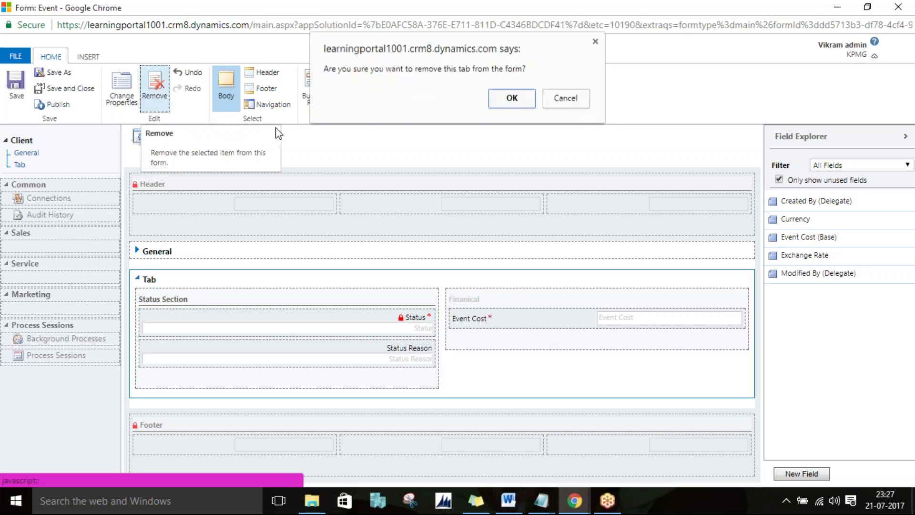
pyautogui.click(528, 103)
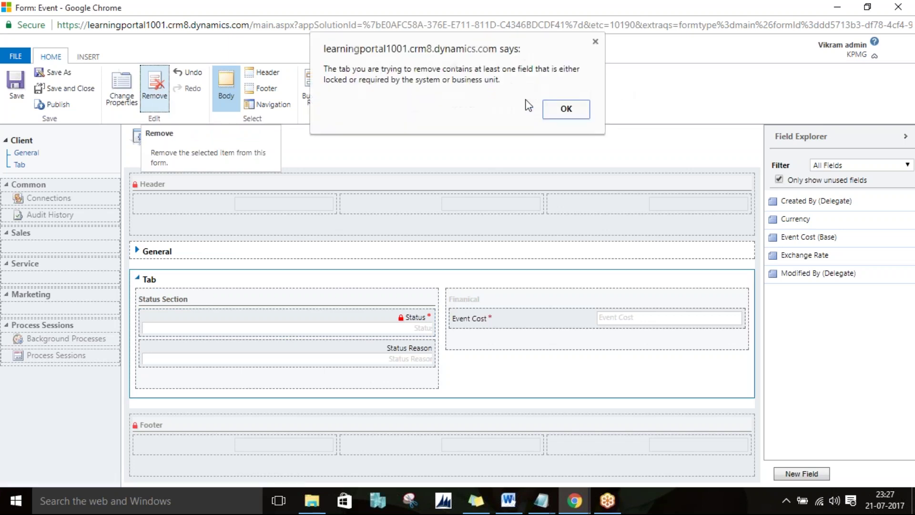
pyautogui.click(566, 109)
pyautogui.click(378, 349)
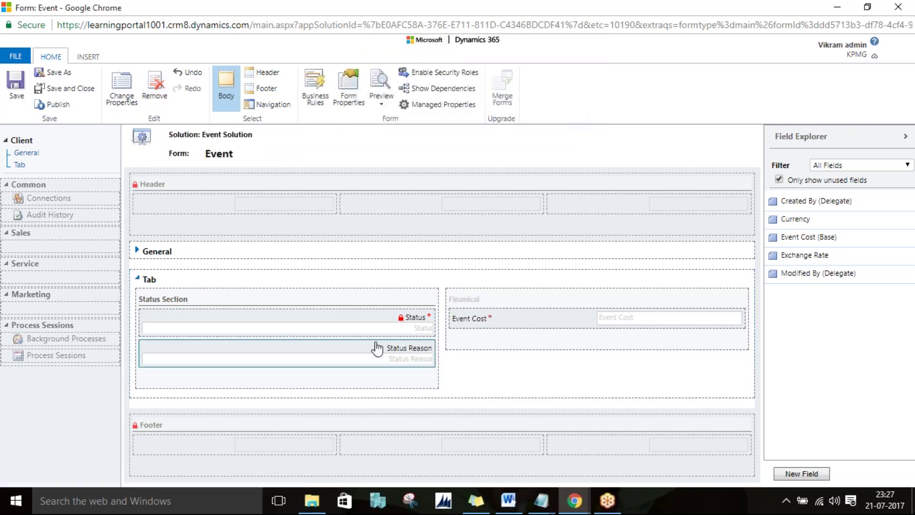
pyautogui.press('Delete')
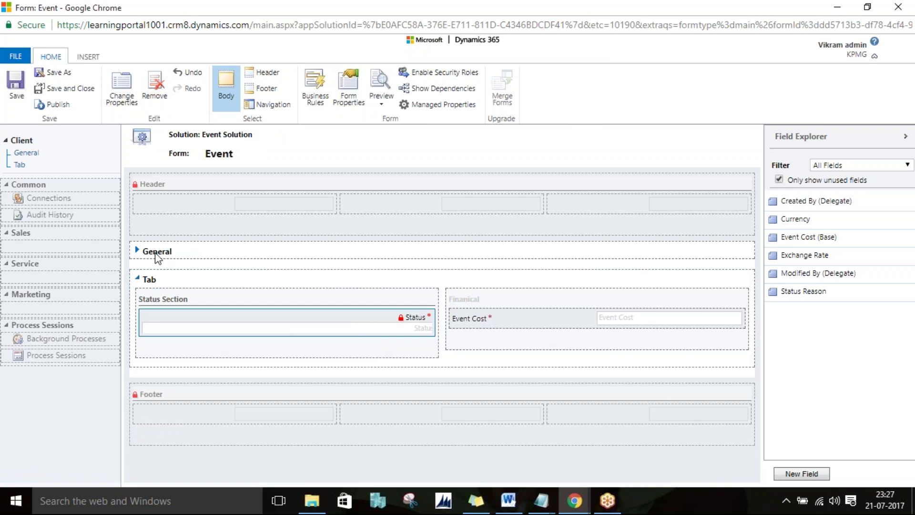
pyautogui.click(136, 254)
# Step: Expand the General tab and delete the Created On and Created By fields
pyautogui.click(136, 251)
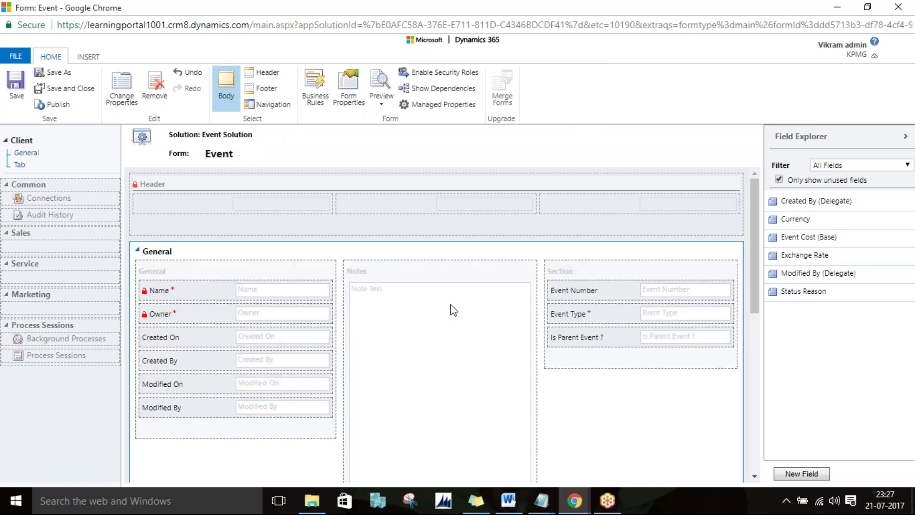
pyautogui.click(224, 342)
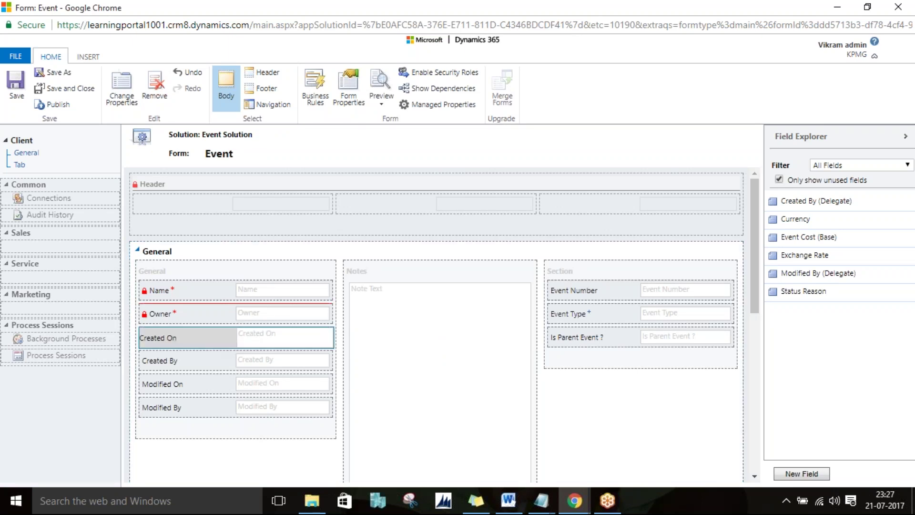
pyautogui.press('Delete')
pyautogui.click(224, 339)
pyautogui.press('Delete')
# Step: Move Event Number and then Event Type into the General section
pyautogui.scroll(-2, 435, 259)
pyautogui.click(436, 259)
pyautogui.moveTo(578, 198); pyautogui.dragTo(224, 286)
pyautogui.moveTo(569, 197); pyautogui.dragTo(253, 339)
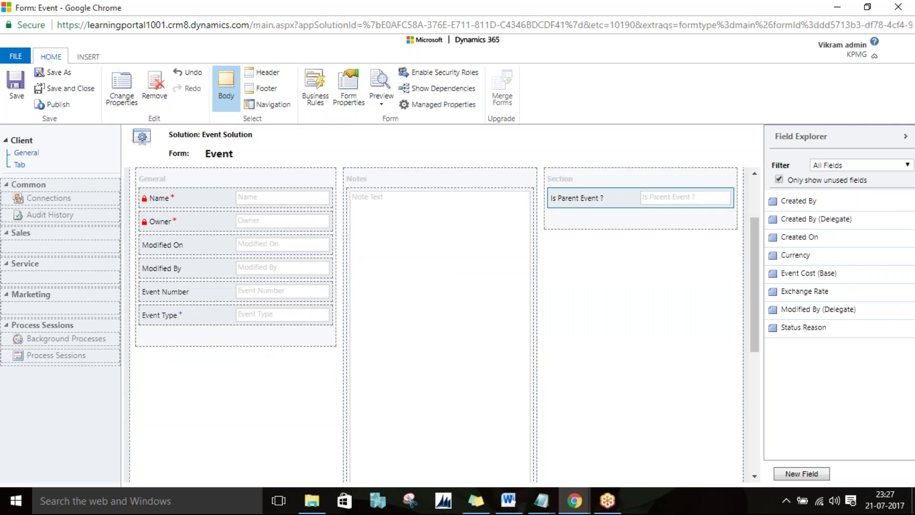
# Step: Delete Is Parent Event ?, the empty Section, and the Notes section
pyautogui.press('Delete')
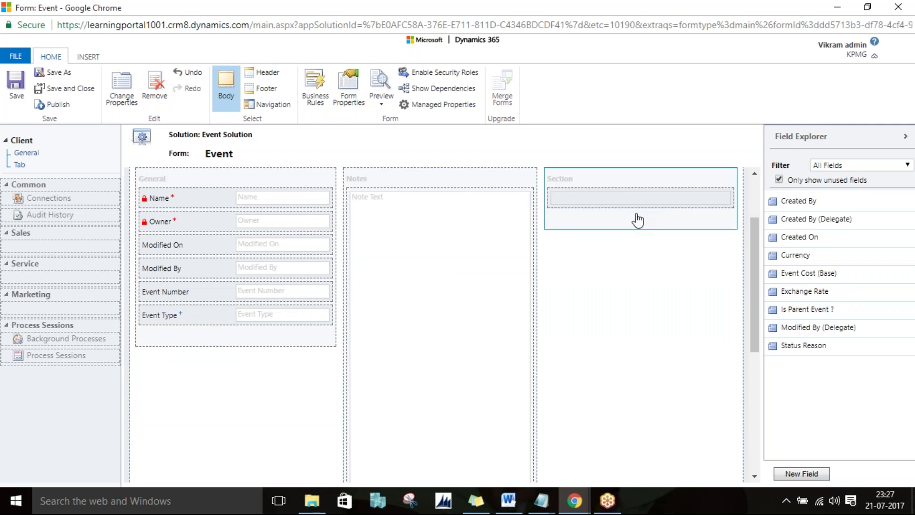
pyautogui.press('Delete')
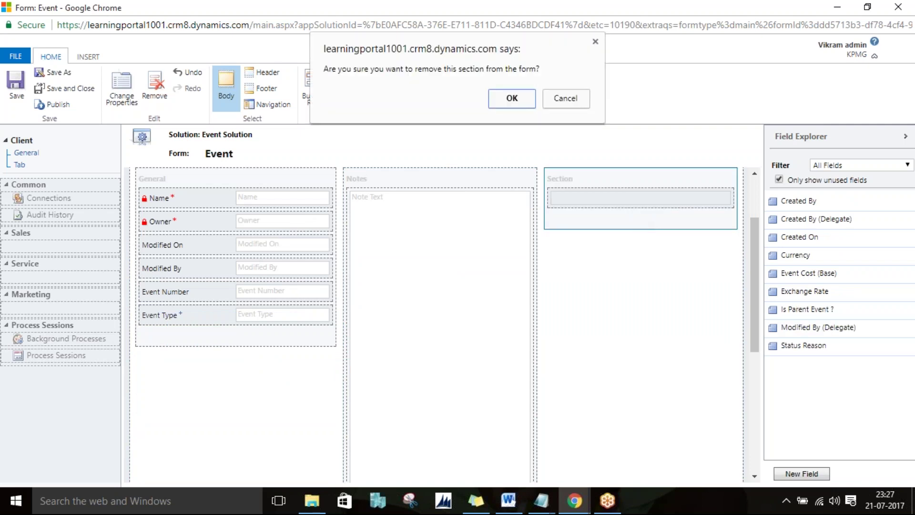
pyautogui.click(512, 98)
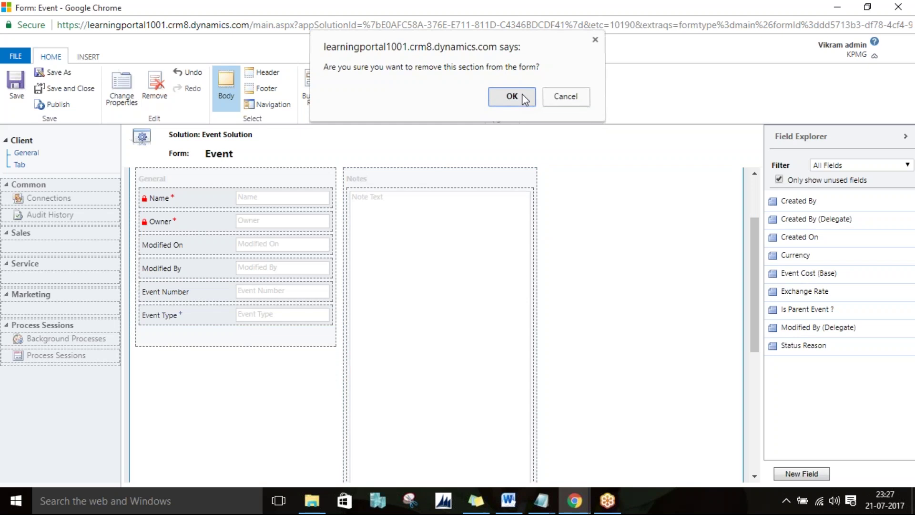
pyautogui.scroll(2, 439, 312)
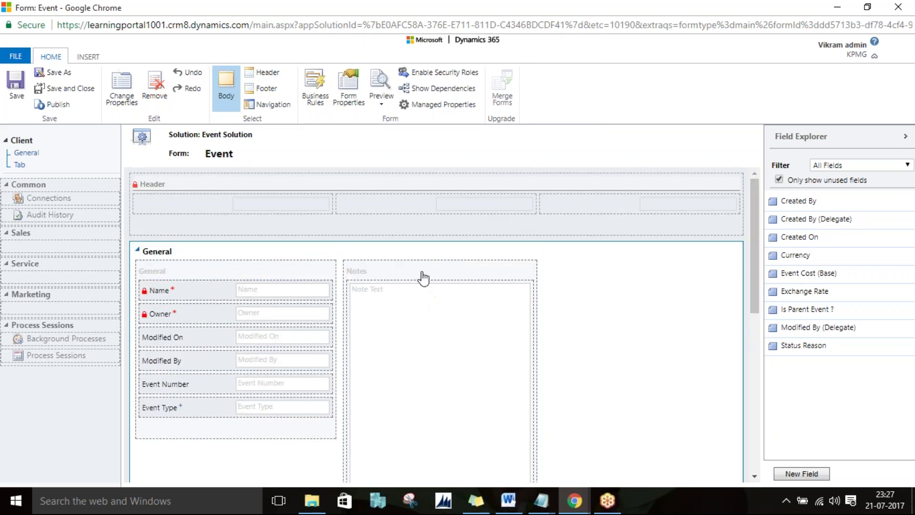
pyautogui.scroll(-2, 427, 296)
pyautogui.press('Delete')
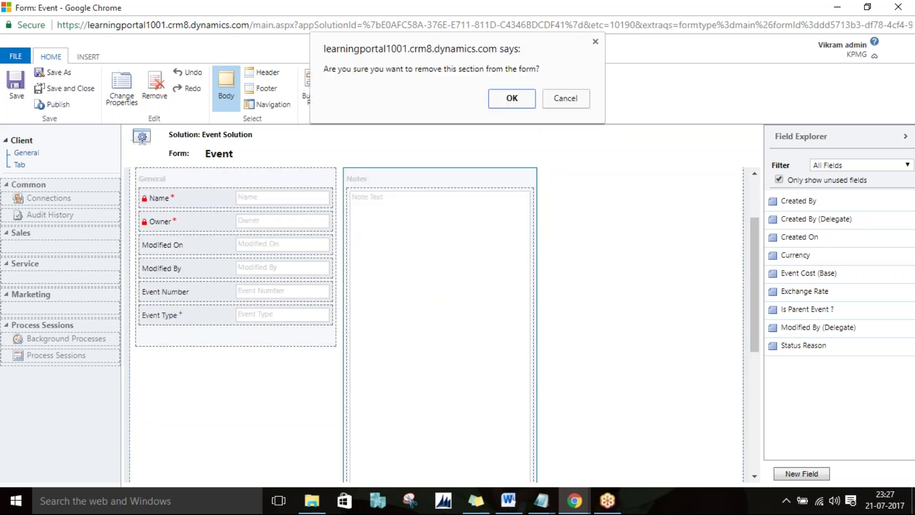
pyautogui.click(512, 98)
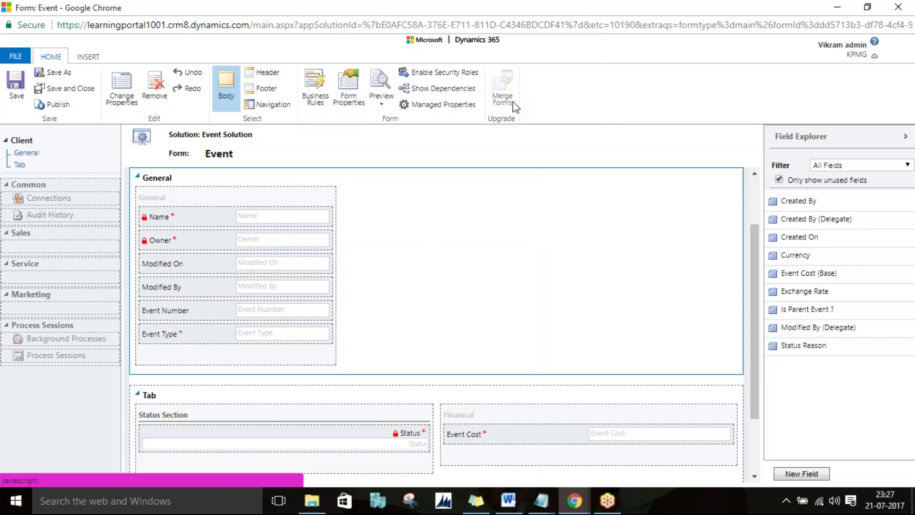
# Step: Set the General tab's formatting to One column and confirm removing the extra columns
pyautogui.click(122, 89)
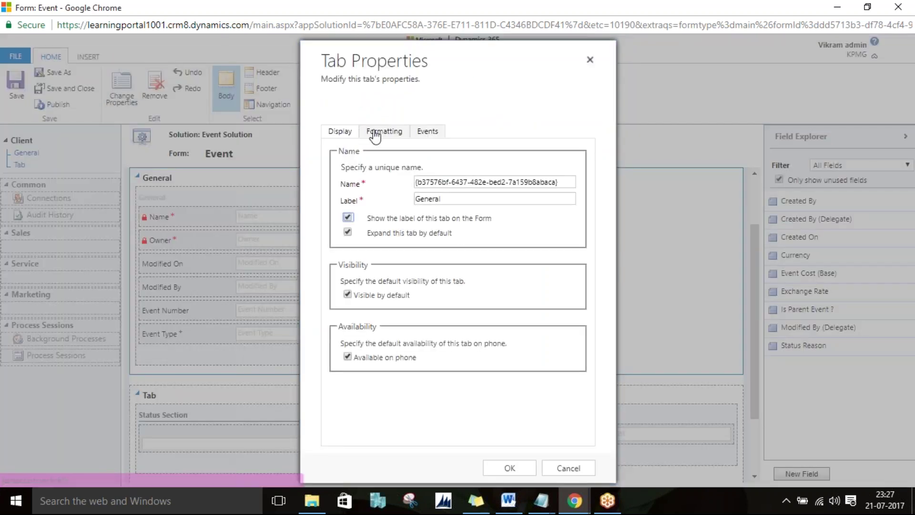
pyautogui.click(381, 131)
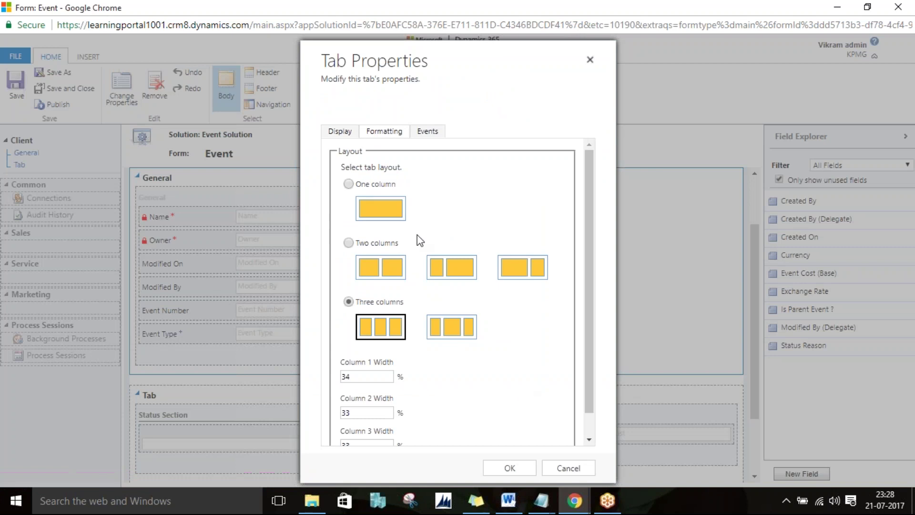
pyautogui.click(348, 185)
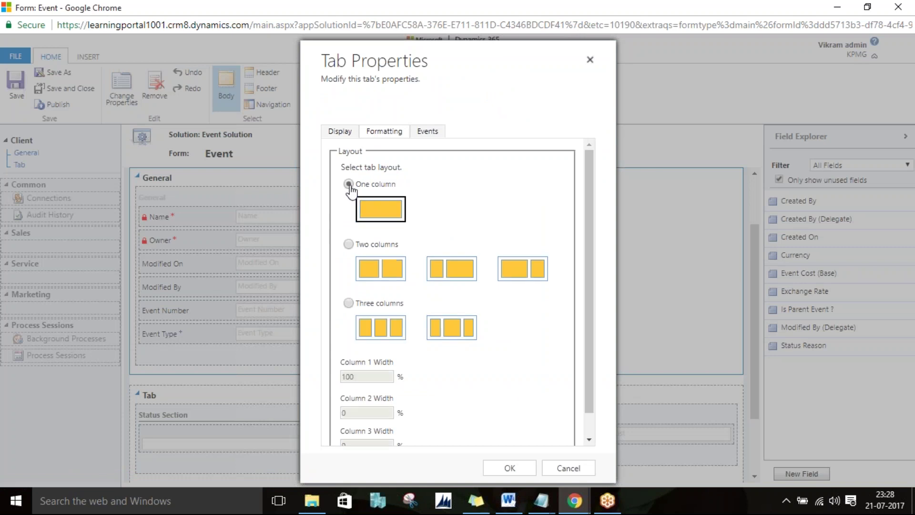
pyautogui.click(528, 470)
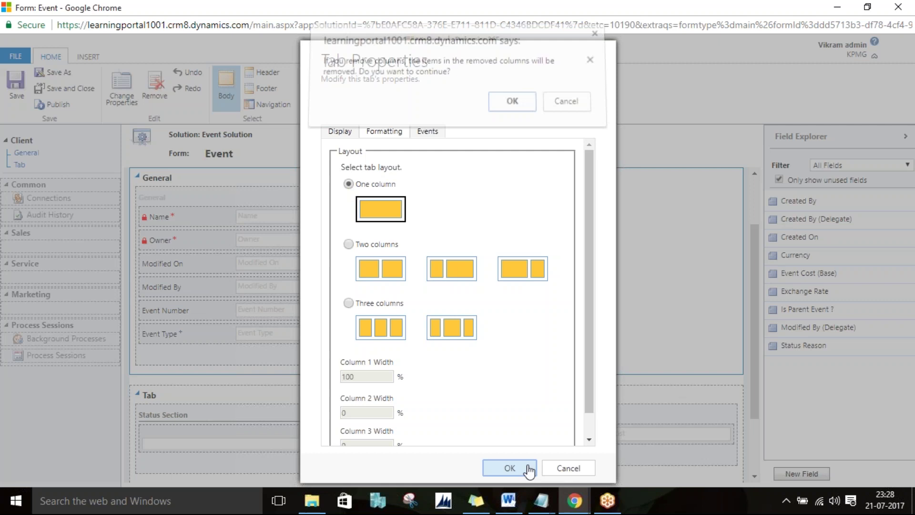
pyautogui.click(508, 109)
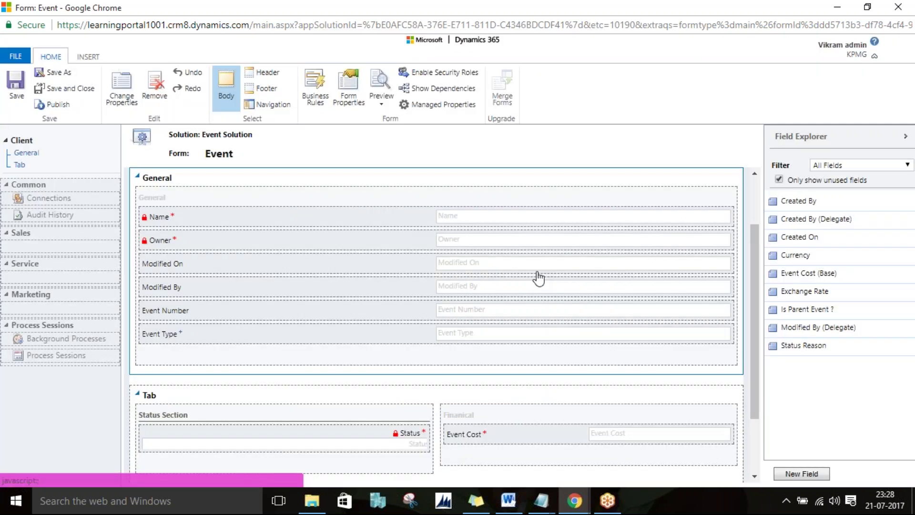
pyautogui.click(537, 272)
# Step: Delete Modified On and Modified By, publish the form, and reload the Yoga Event in New York record
pyautogui.press('Delete')
pyautogui.press('Delete')
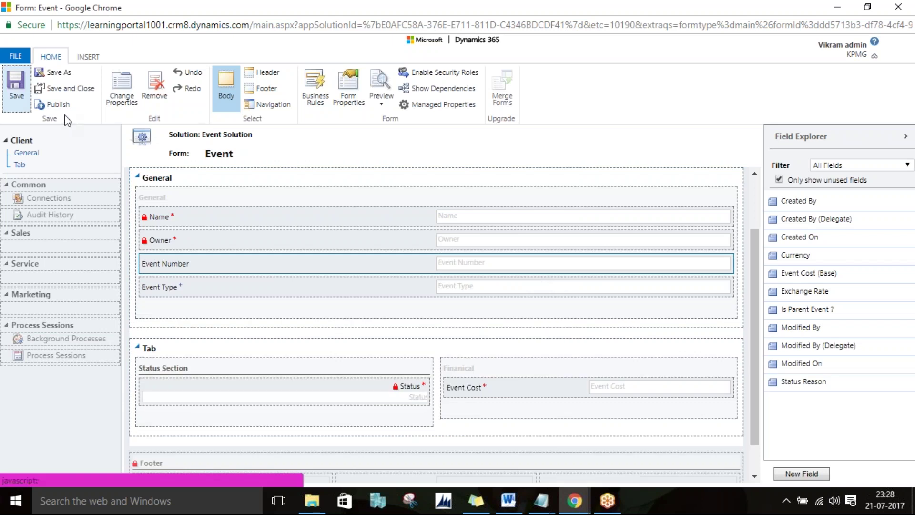
pyautogui.click(62, 105)
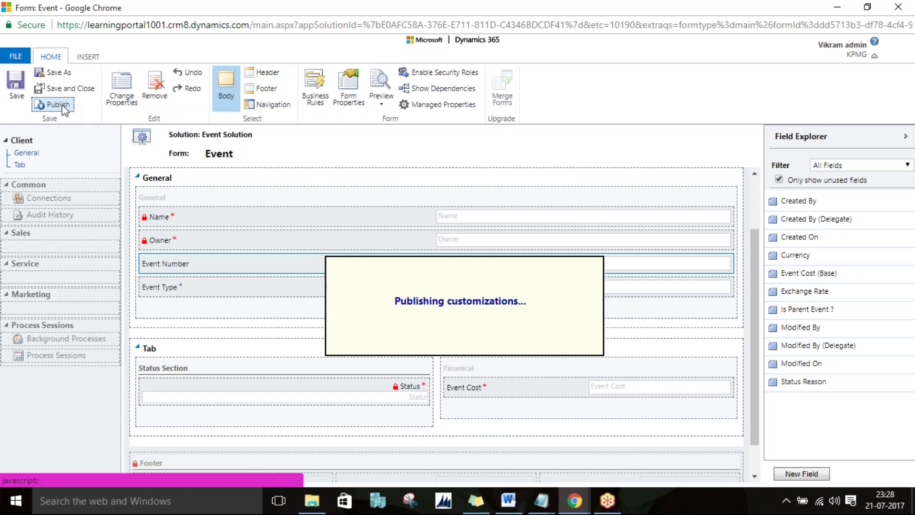
pyautogui.hotkey('alt', 'Tab')
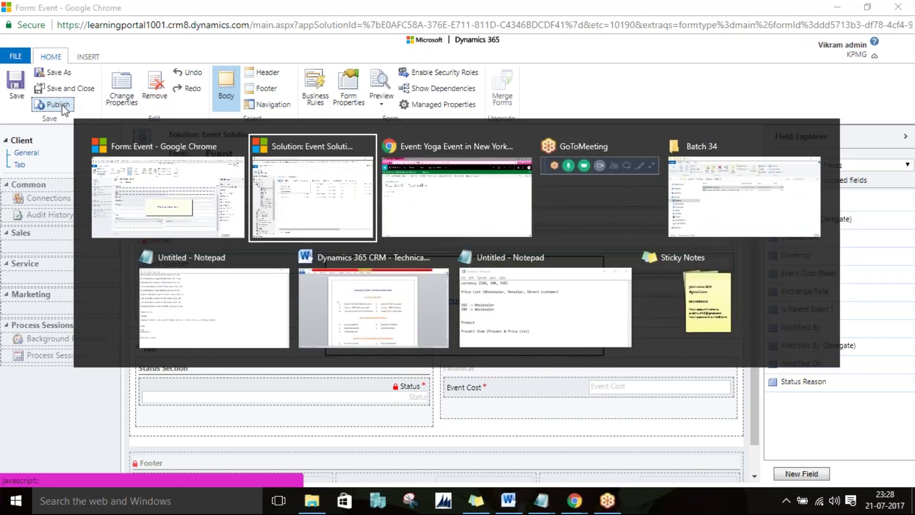
pyautogui.press('Tab')
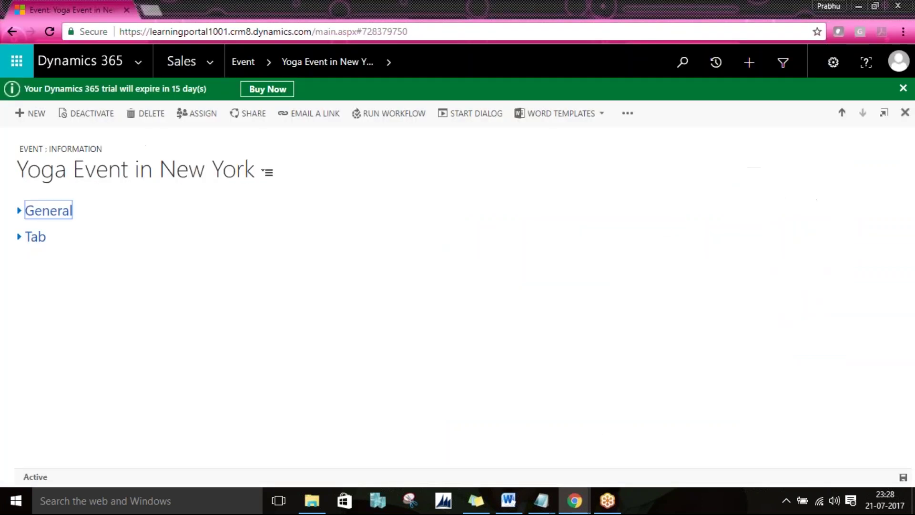
pyautogui.press('F5')
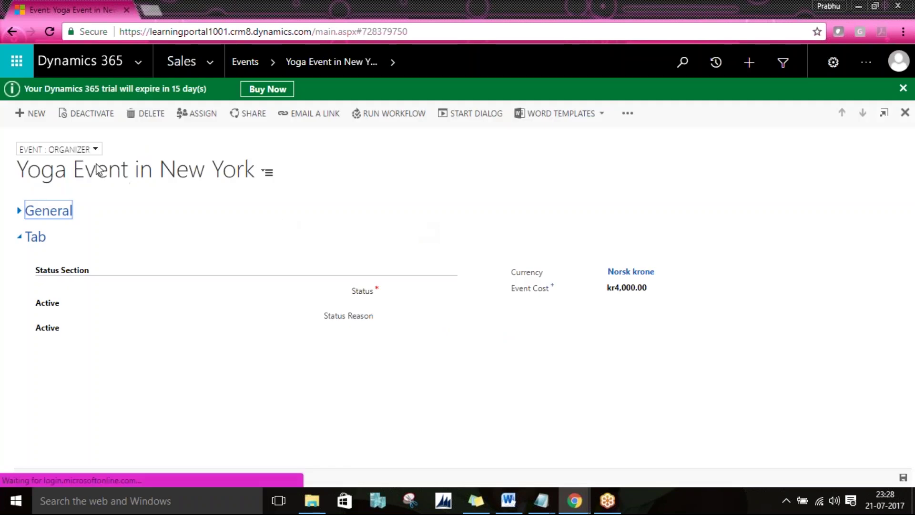
# Step: Switch the Yoga Event in New York record between the Client and Organizer forms, ending on Client
pyautogui.click(69, 150)
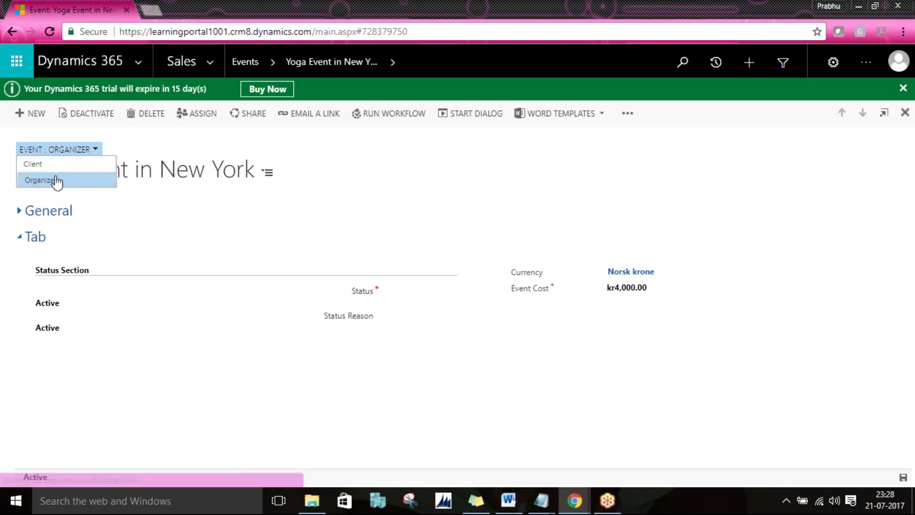
pyautogui.click(52, 167)
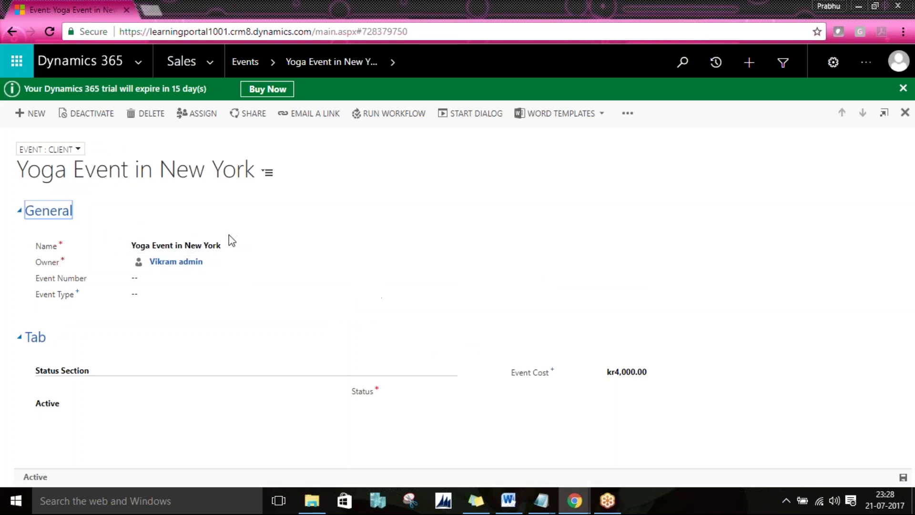
pyautogui.click(67, 148)
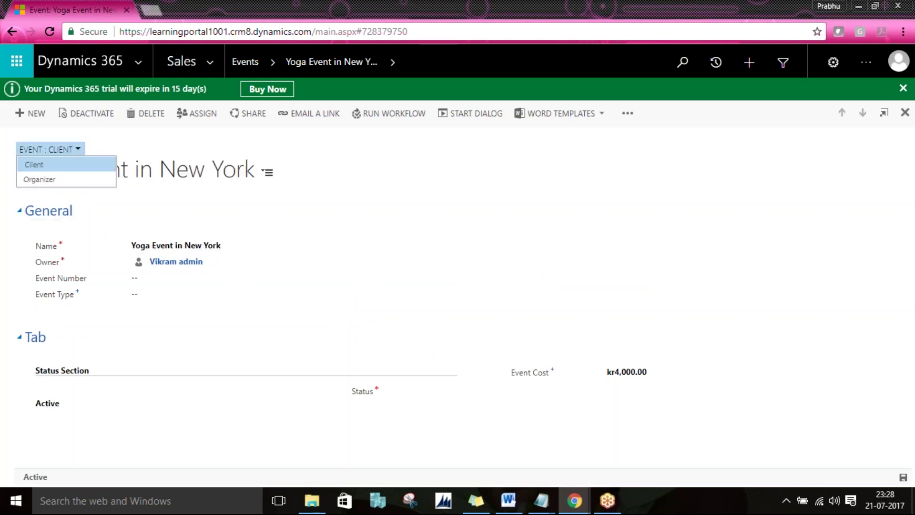
pyautogui.click(68, 181)
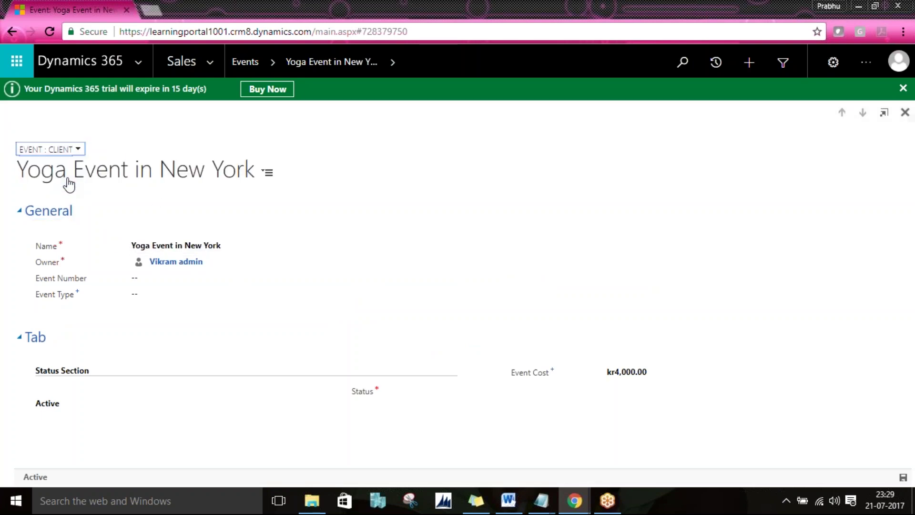
pyautogui.click(64, 209)
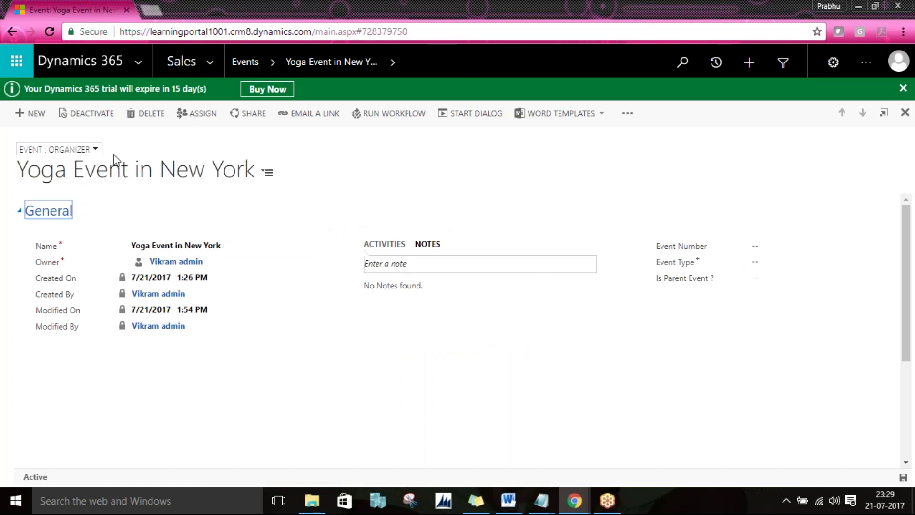
pyautogui.click(69, 149)
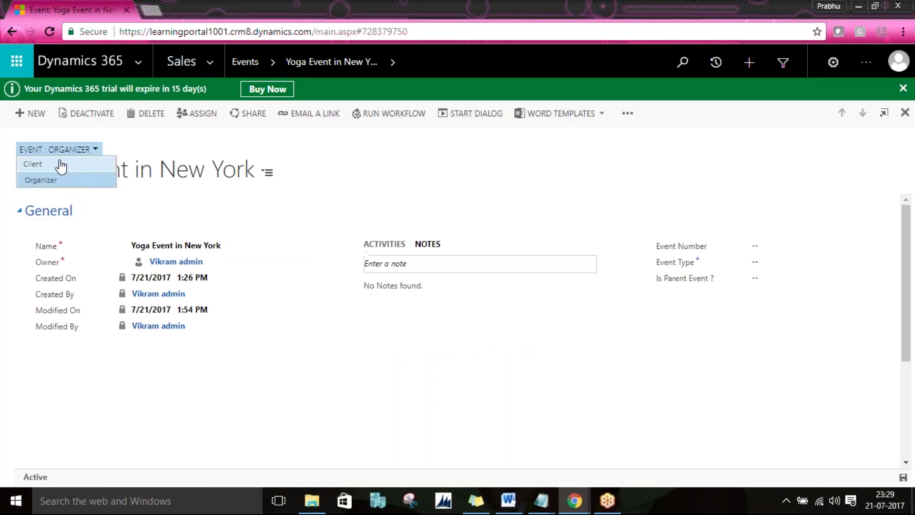
pyautogui.click(61, 165)
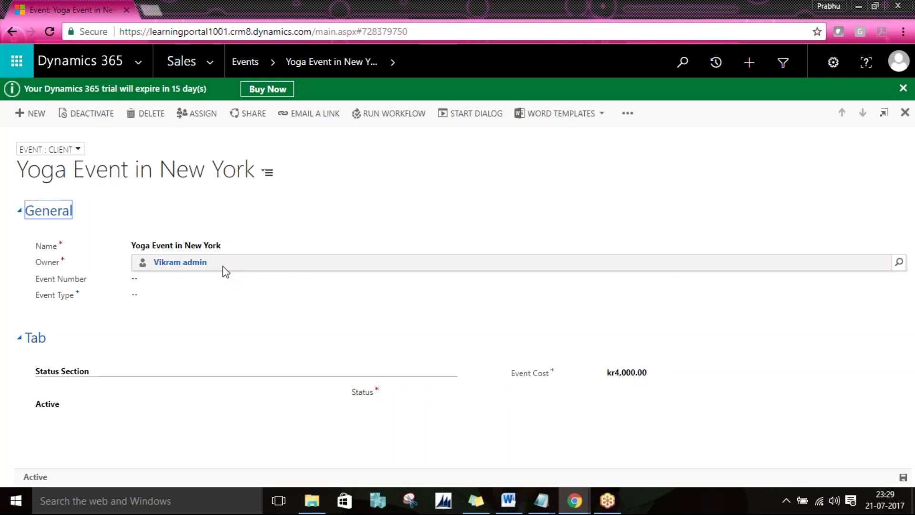
pyautogui.hotkey('alt', 'Tab')
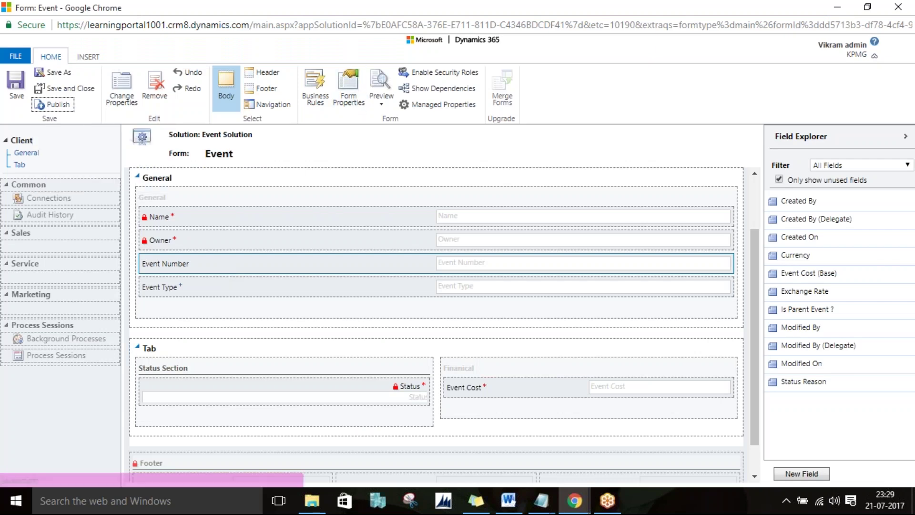
# Step: On the Yoga Event in New York record, choose Organizer in the form selector, then return to the editor
pyautogui.hotkey('alt', 'Tab')
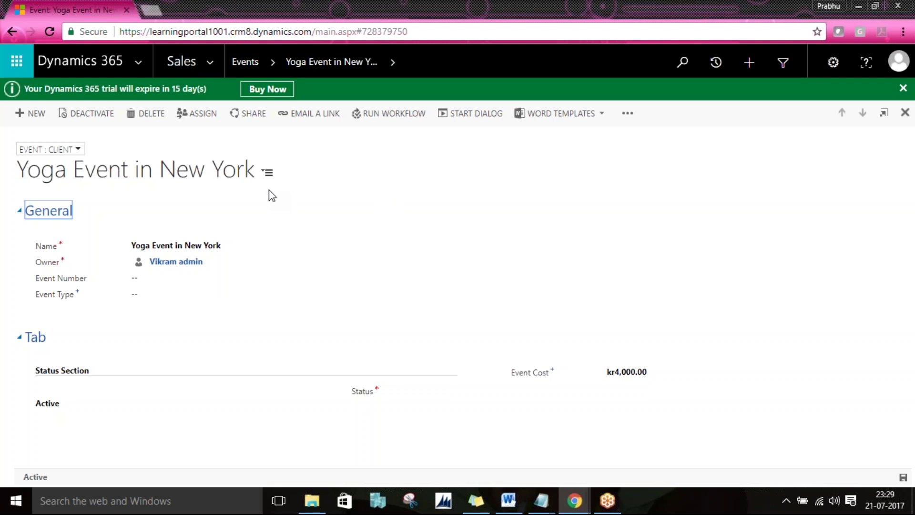
pyautogui.click(51, 150)
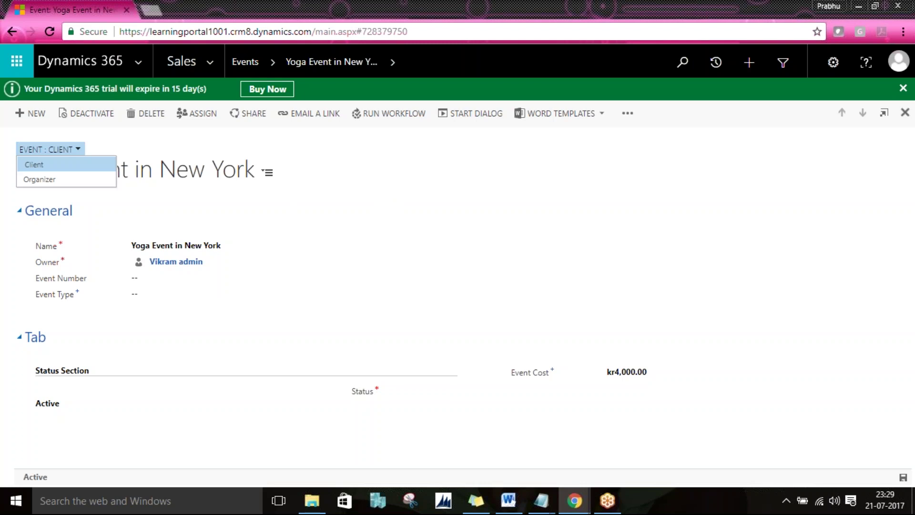
pyautogui.click(51, 179)
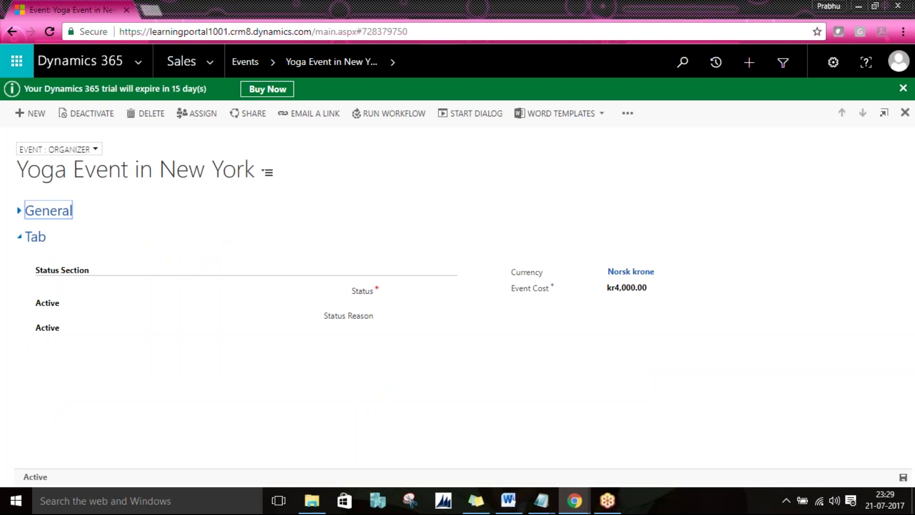
pyautogui.hotkey('alt', 'Tab')
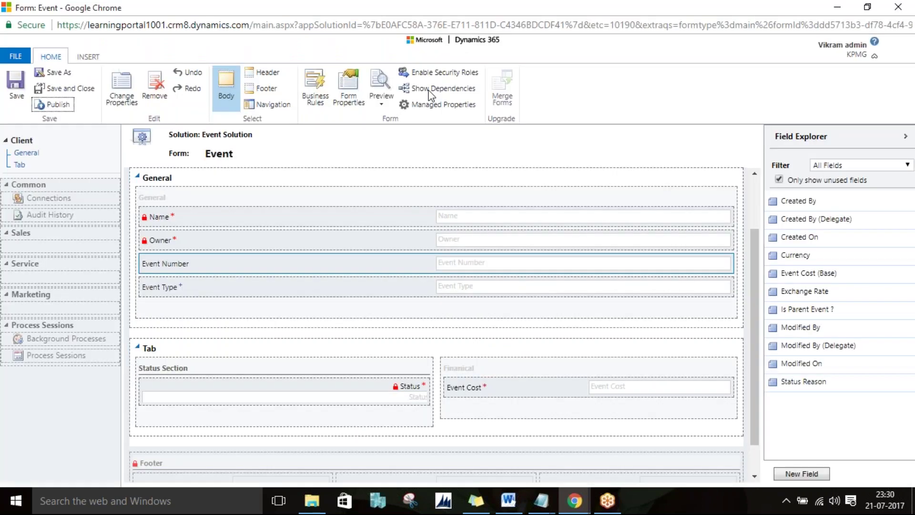
pyautogui.click(422, 77)
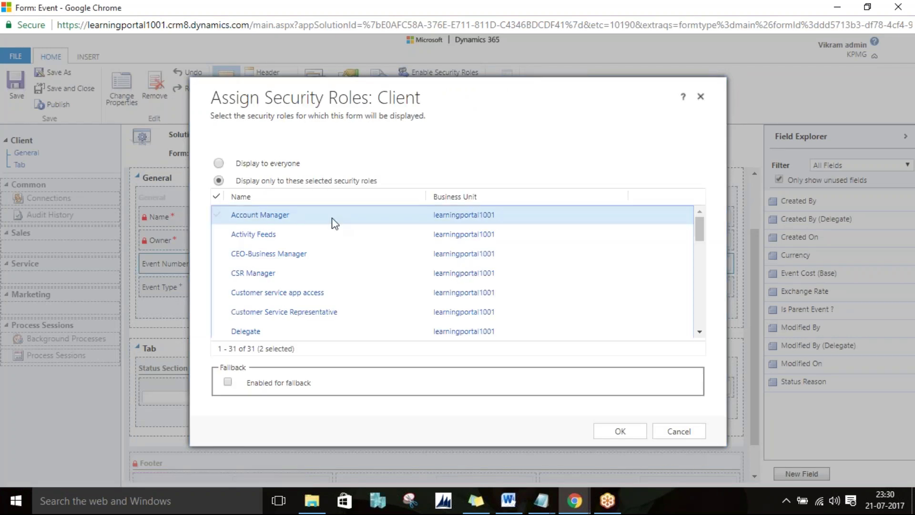
pyautogui.click(217, 215)
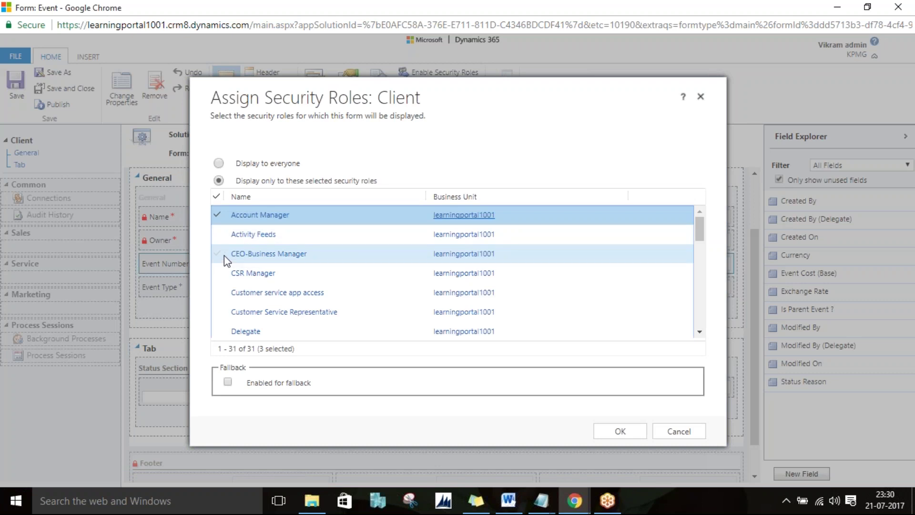
pyautogui.click(224, 255)
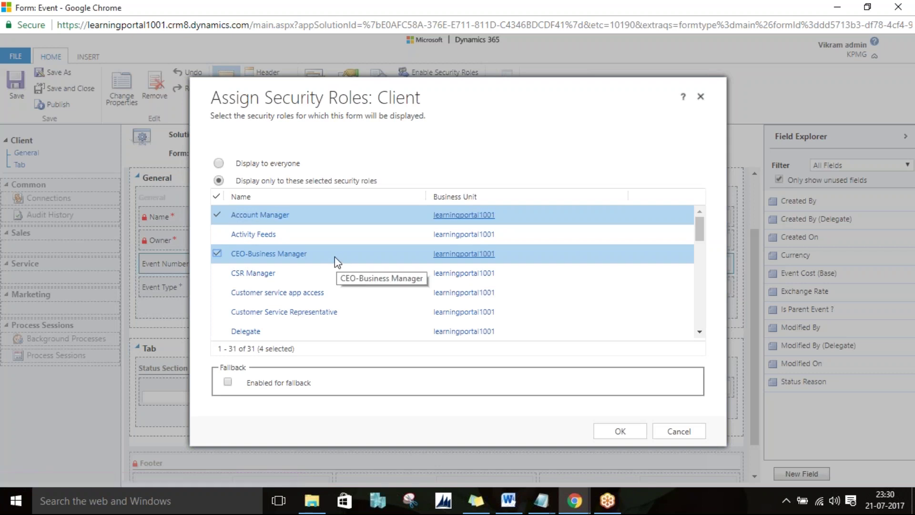
pyautogui.click(217, 215)
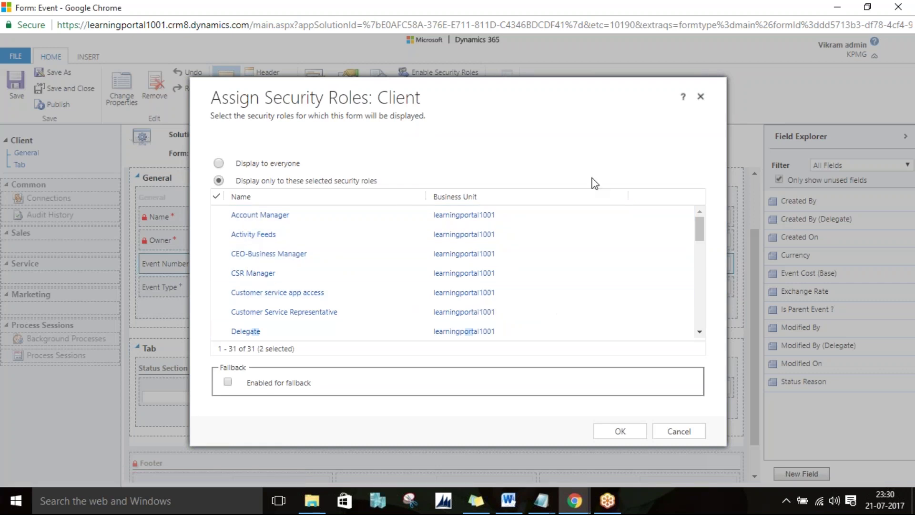
pyautogui.click(678, 430)
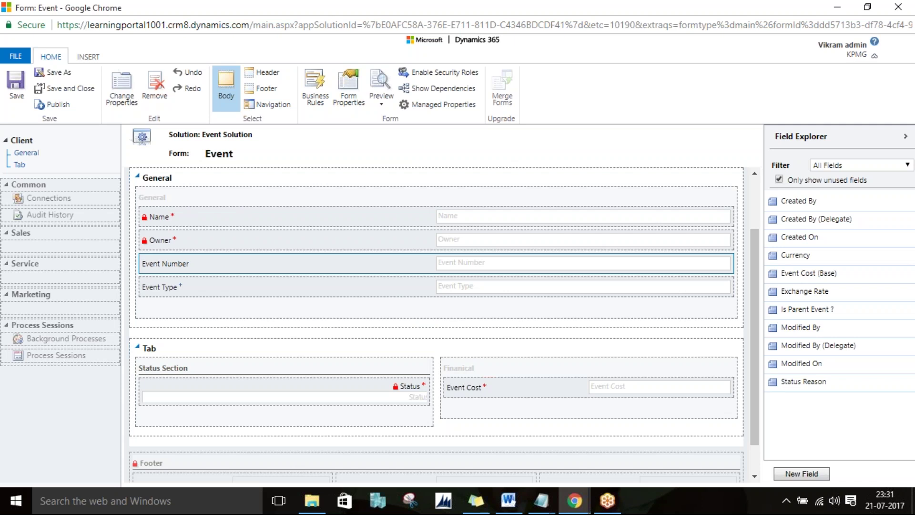
# Step: Bring forward the second Untitled - Notepad window with the admin accounts and marketing-to-sales notes
pyautogui.click(817, 19)
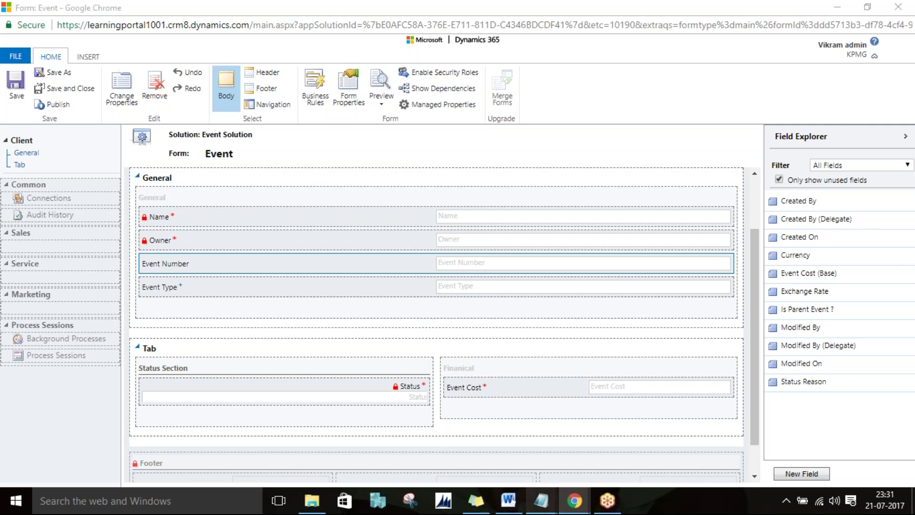
pyautogui.moveTo(542, 500)
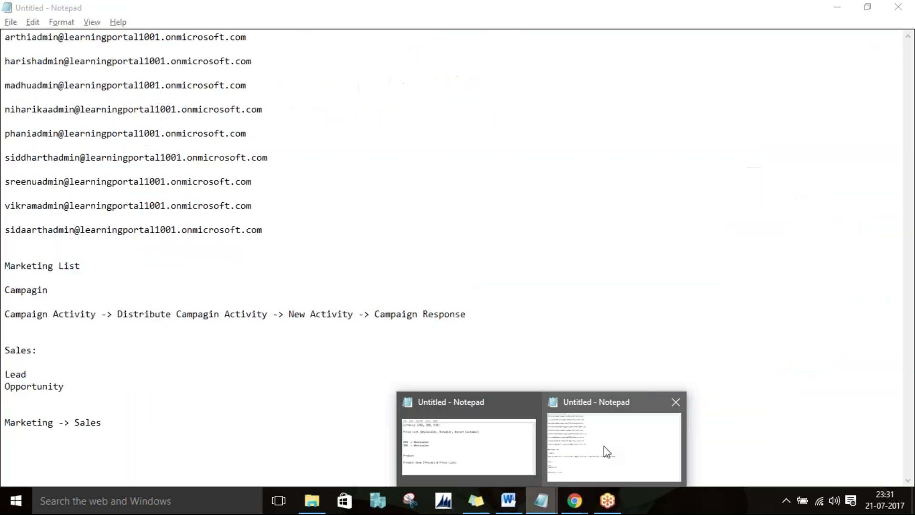
pyautogui.click(604, 446)
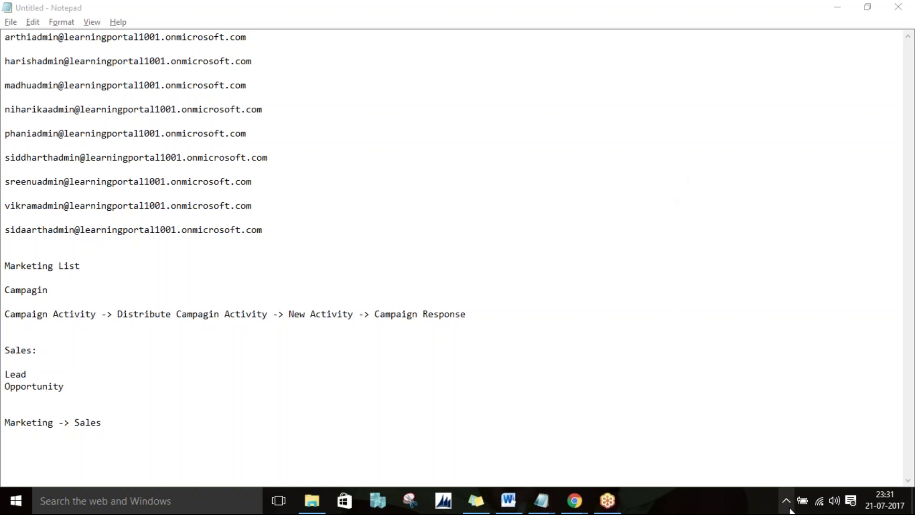
pyautogui.click(785, 501)
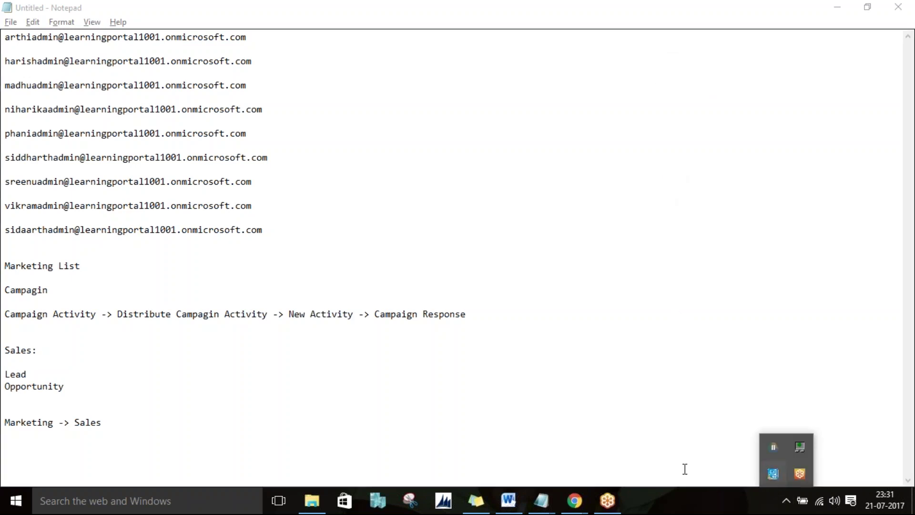
pyautogui.click(583, 262)
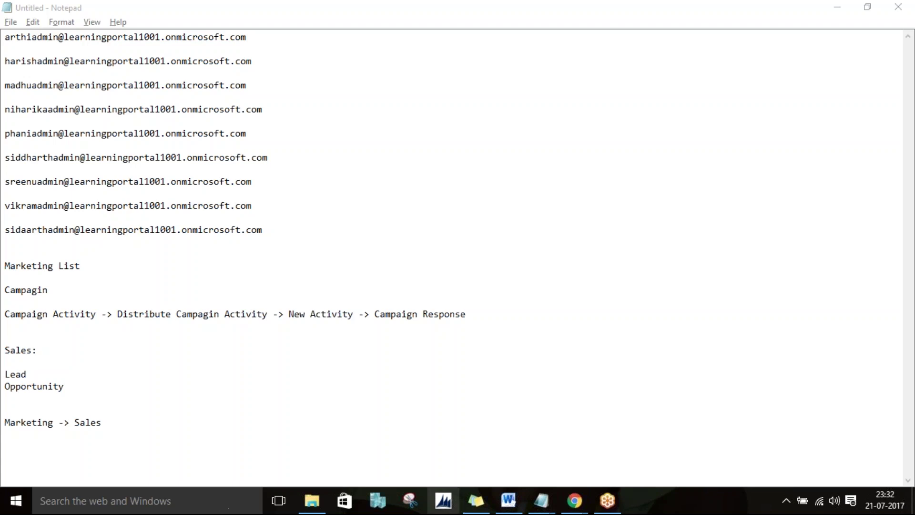
# Step: From the Yoga Event record window, open the Office app launcher and choose the Admin tile
pyautogui.moveTo(574, 501)
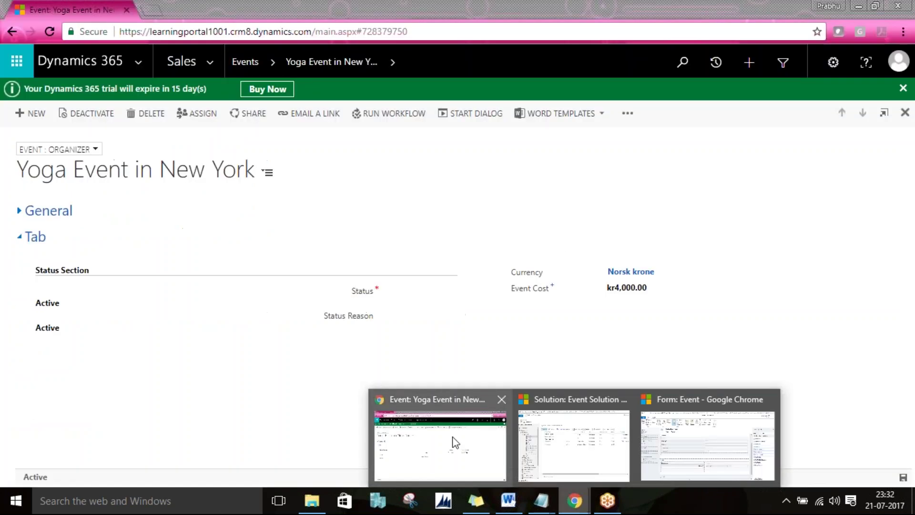
pyautogui.click(455, 440)
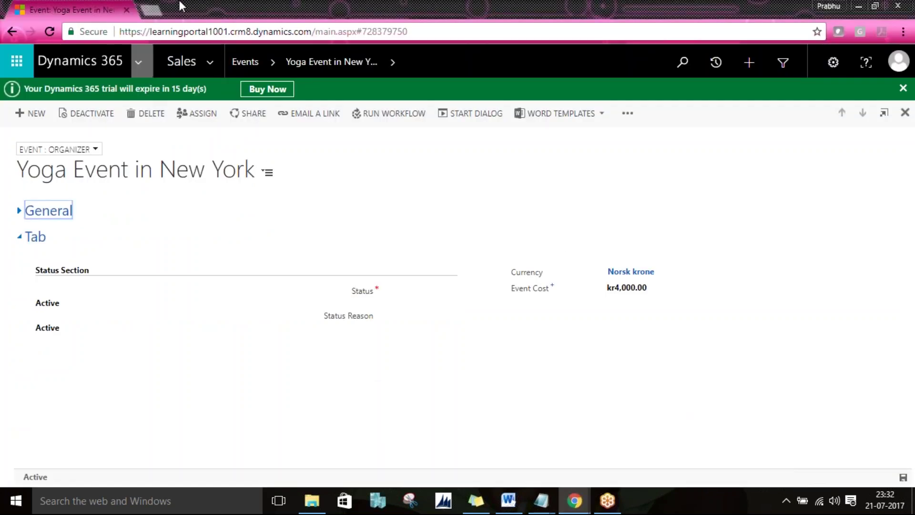
pyautogui.click(16, 61)
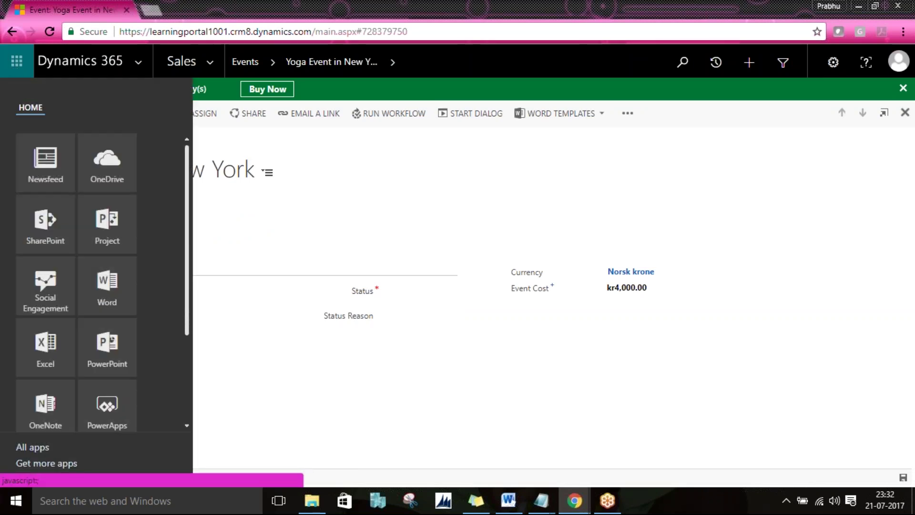
pyautogui.scroll(-3, 189, 412)
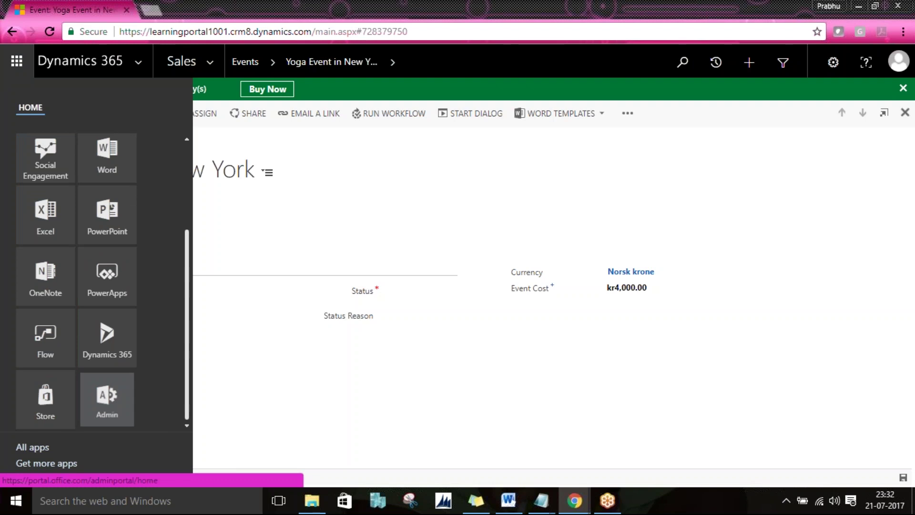
pyautogui.click(115, 408)
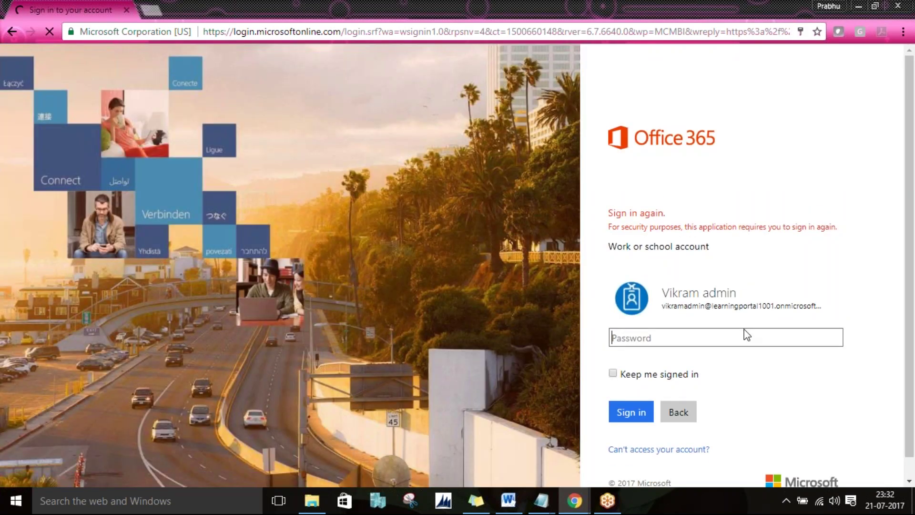
# Step: Enter the admin account password, then re-enter it after the 'Did you change your password recently?' rejection
pyautogui.click(746, 335)
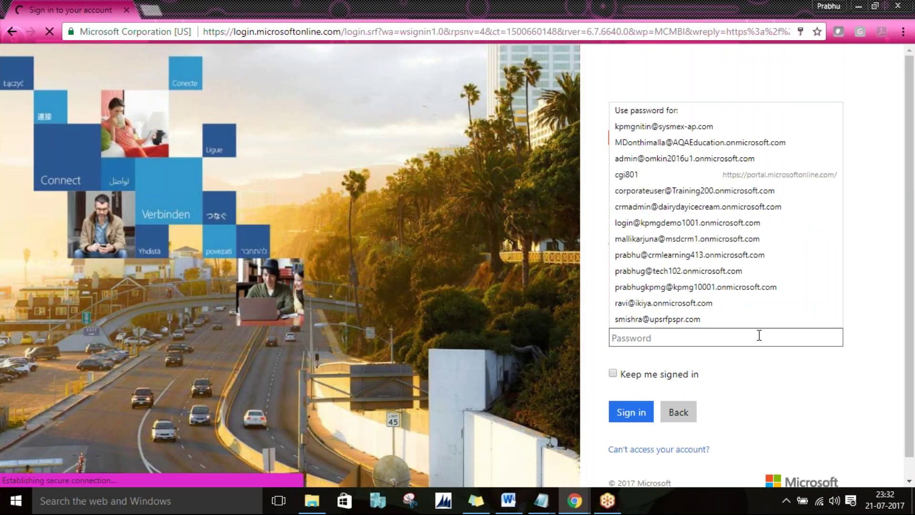
pyautogui.write('**********')
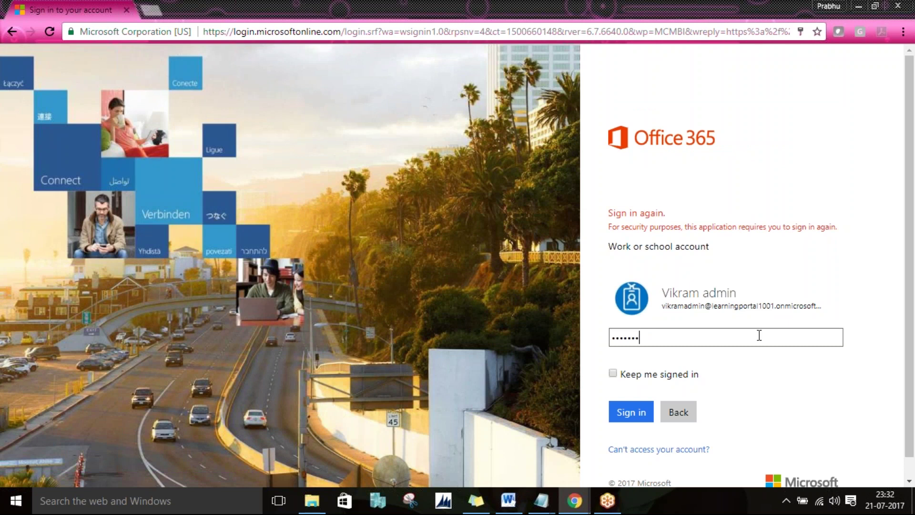
pyautogui.press('Return')
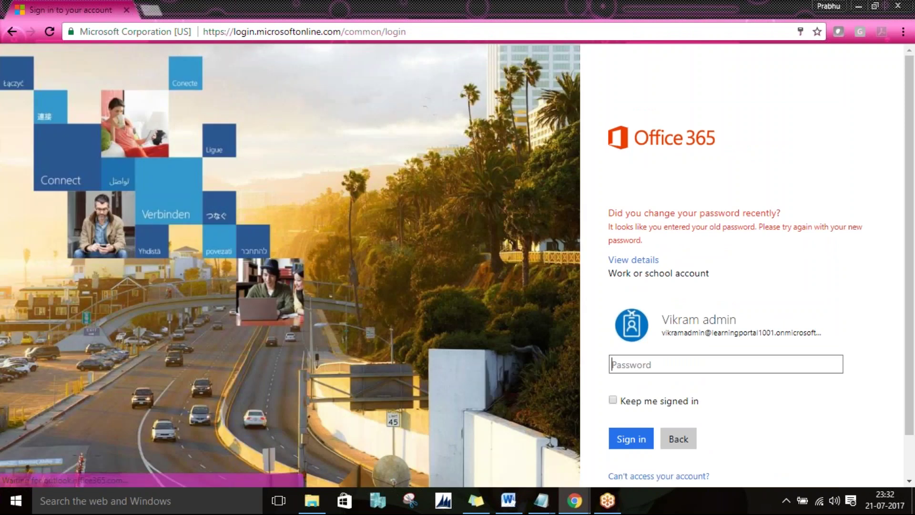
pyautogui.click(715, 366)
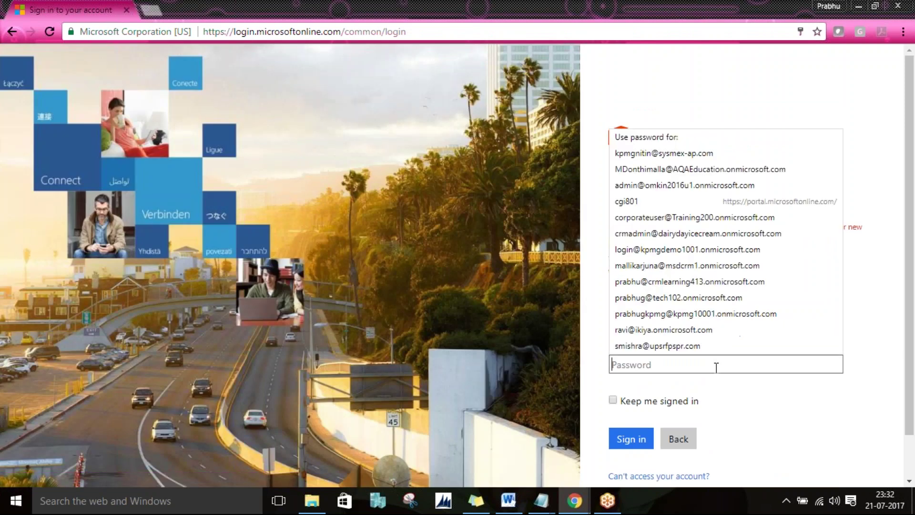
pyautogui.write('••••••••••')
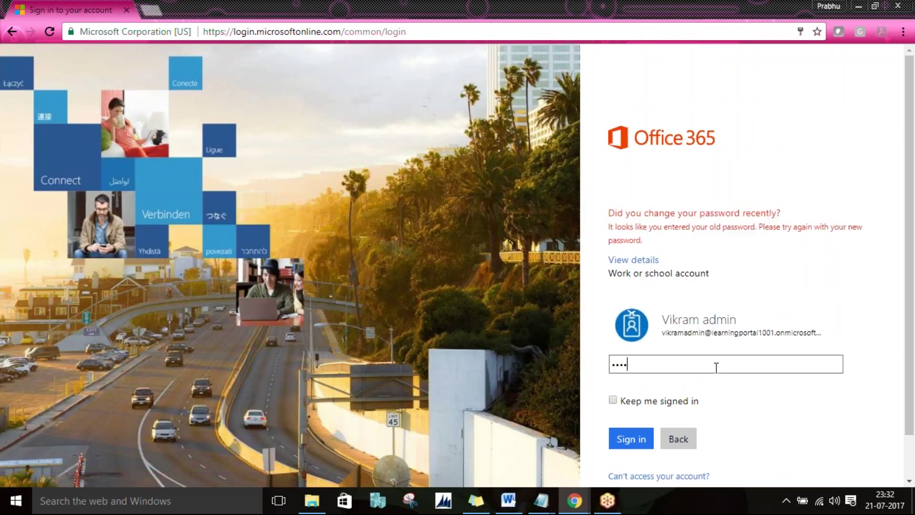
pyautogui.press('Return')
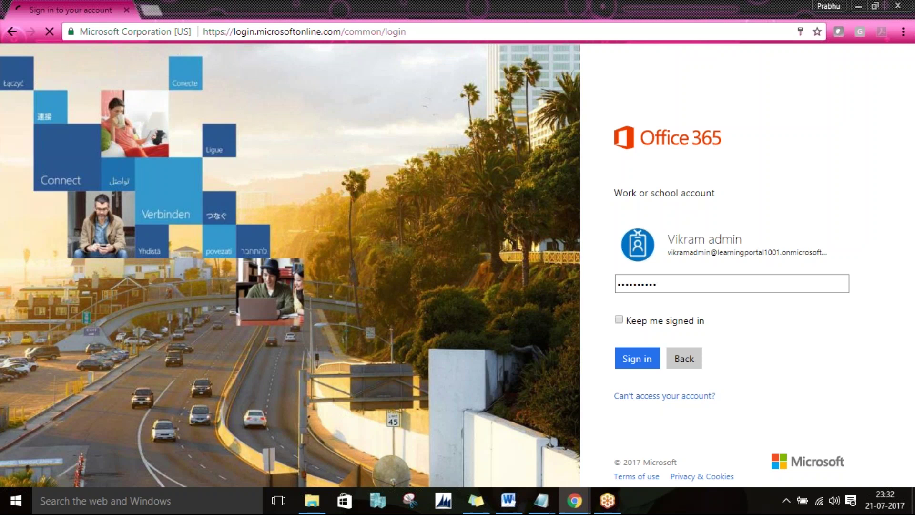
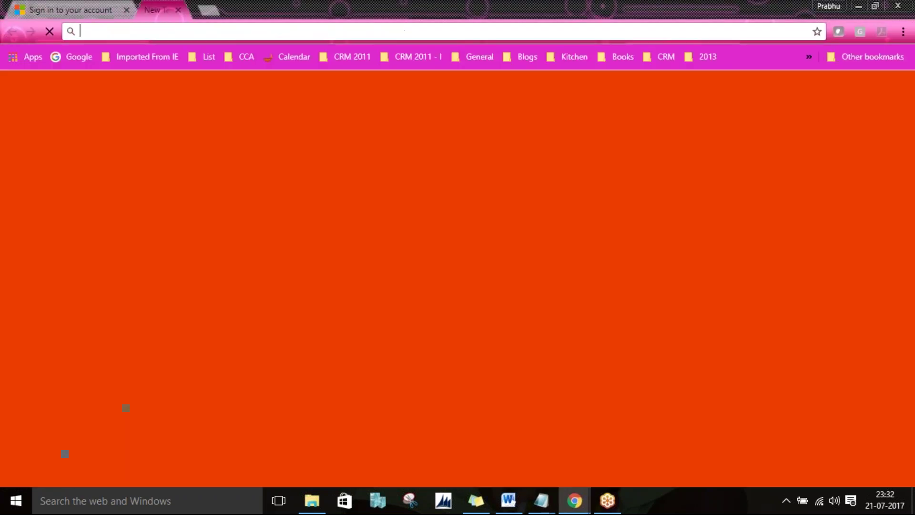
# Step: Load the learningportal1001 Dynamics 365 organisation address in a new browser tab
pyautogui.write('login')
pyautogui.press('BackSpace')
pyautogui.press('BackSpace')
pyautogui.press('BackSpace')
pyautogui.press('BackSpace')
pyautogui.press('BackSpace')
pyautogui.press('BackSpace')
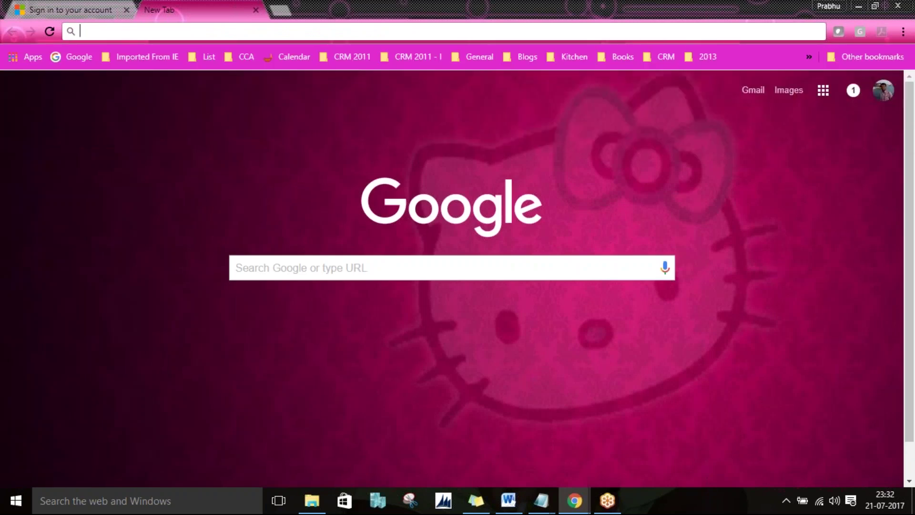
pyautogui.write('learningportal1001')
pyautogui.press('Return')
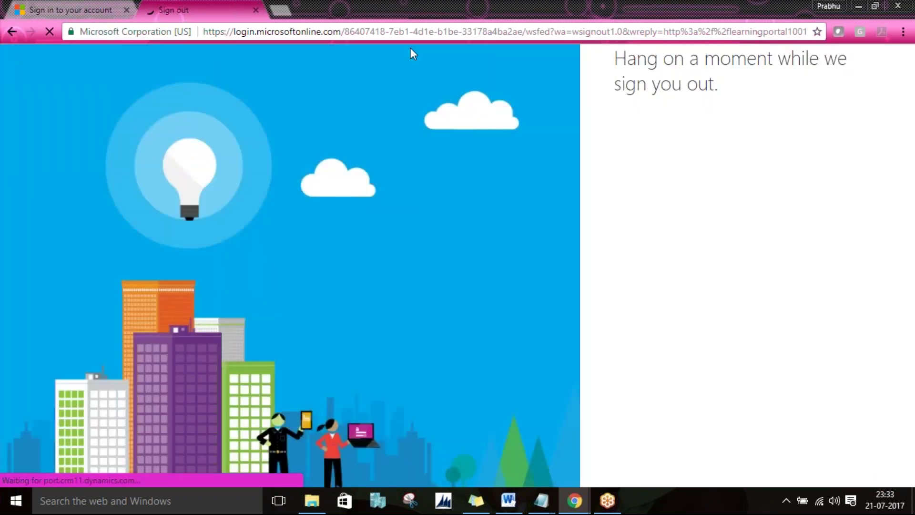
pyautogui.click(281, 11)
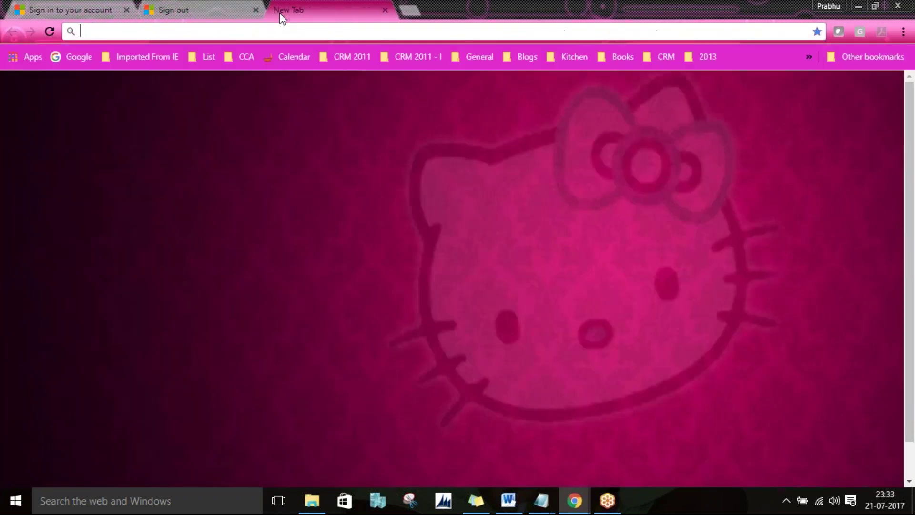
pyautogui.write('login')
pyautogui.press('BackSpace')
pyautogui.press('BackSpace')
pyautogui.press('BackSpace')
pyautogui.press('BackSpace')
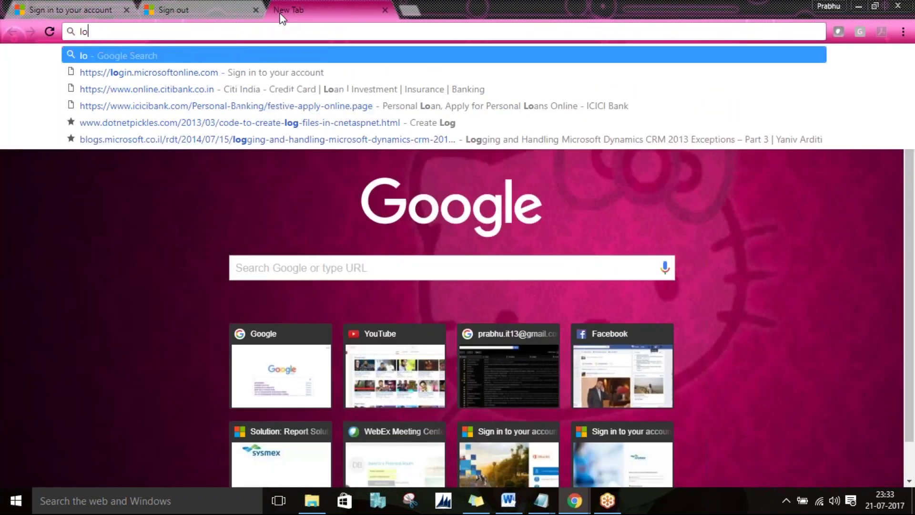
pyautogui.press('BackSpace')
pyautogui.write('ea')
pyautogui.press('Return')
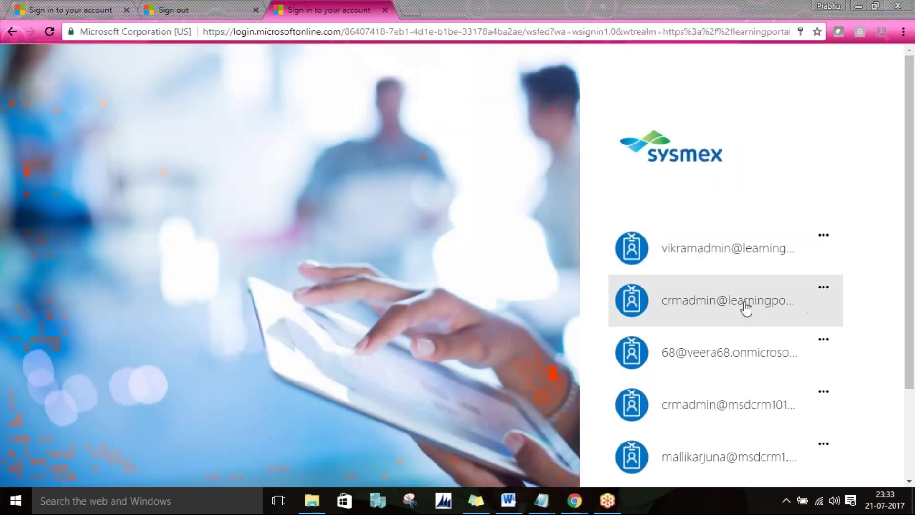
# Step: Sign in with the admin work account, staying signed in, and enter its password
pyautogui.click(745, 305)
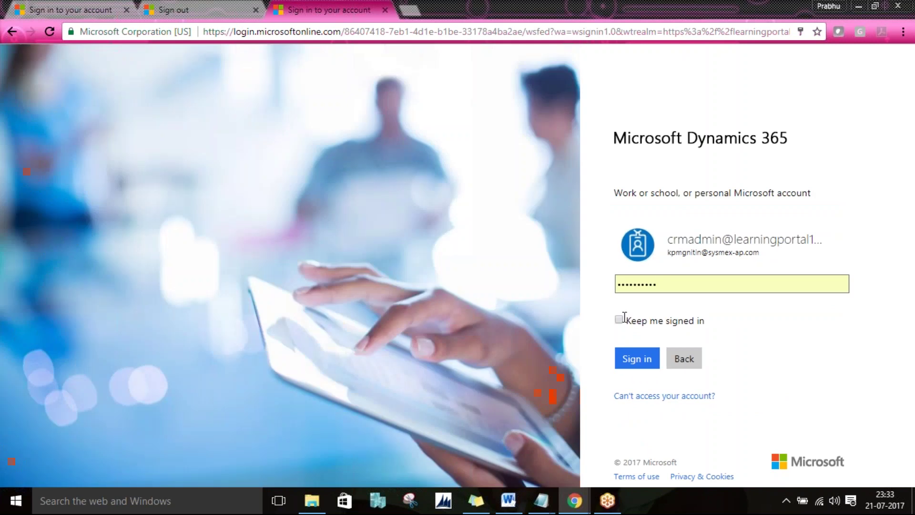
pyautogui.click(618, 319)
pyautogui.click(638, 359)
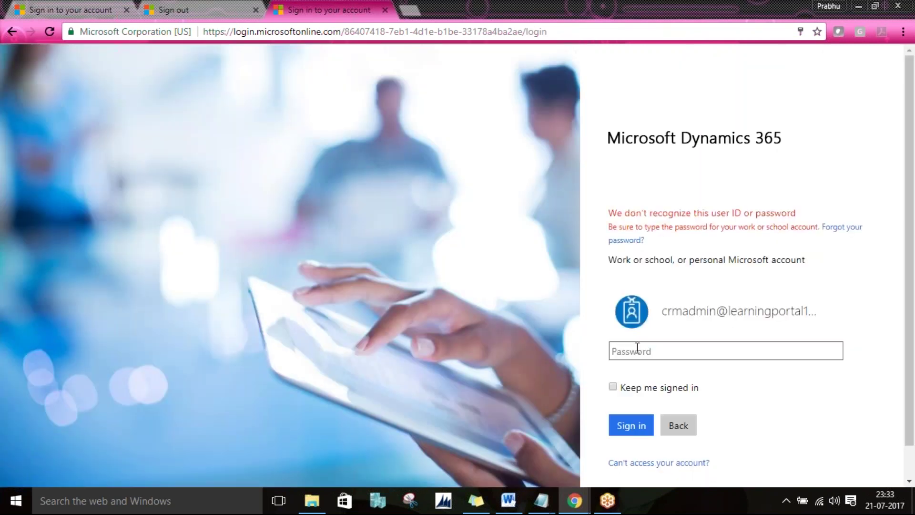
pyautogui.click(637, 348)
pyautogui.write('**********')
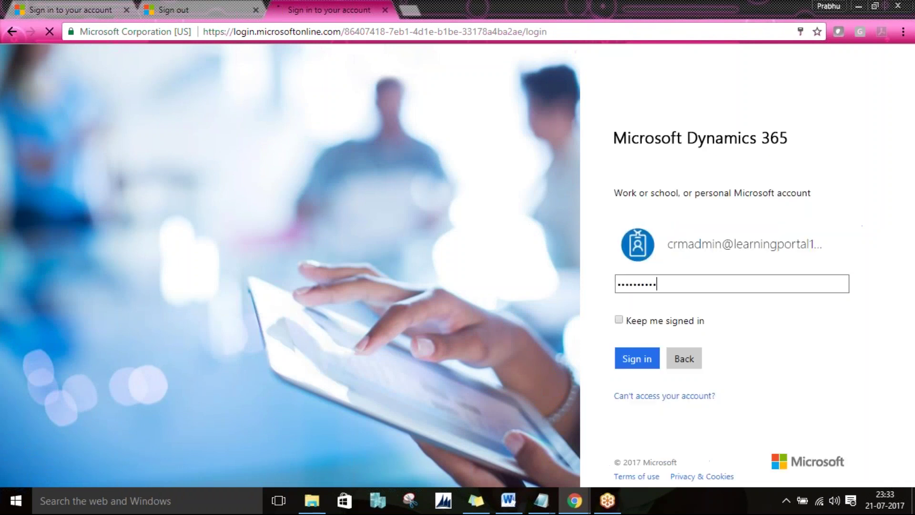
pyautogui.press('Return')
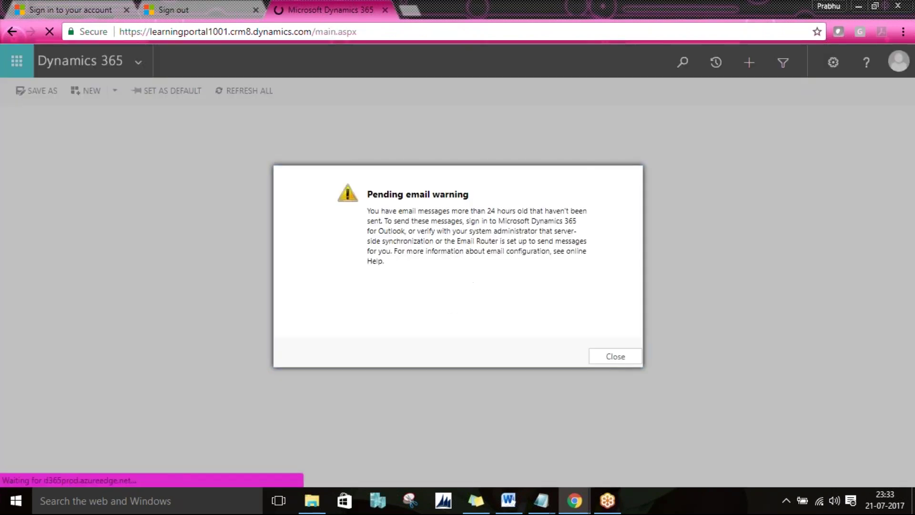
# Step: Dismiss the Pending email warning and error popup, and close the old sign-out tab
pyautogui.click(614, 359)
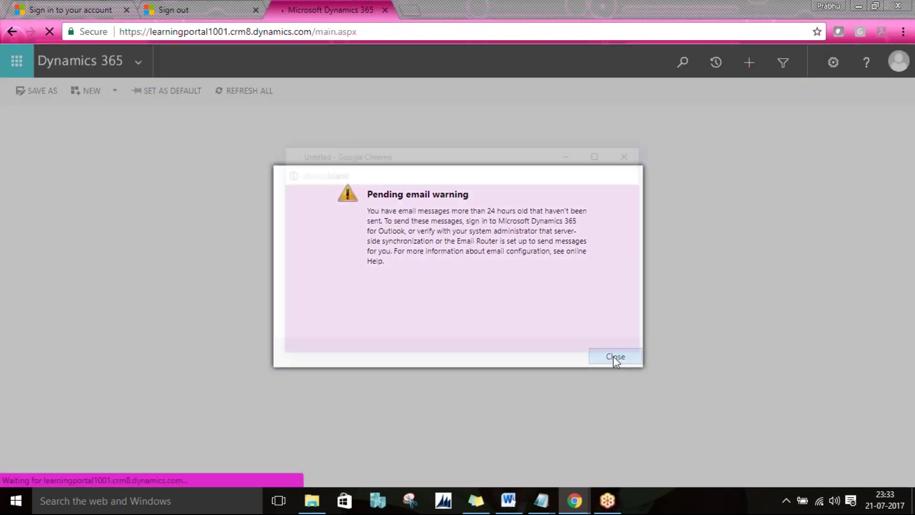
pyautogui.click(631, 154)
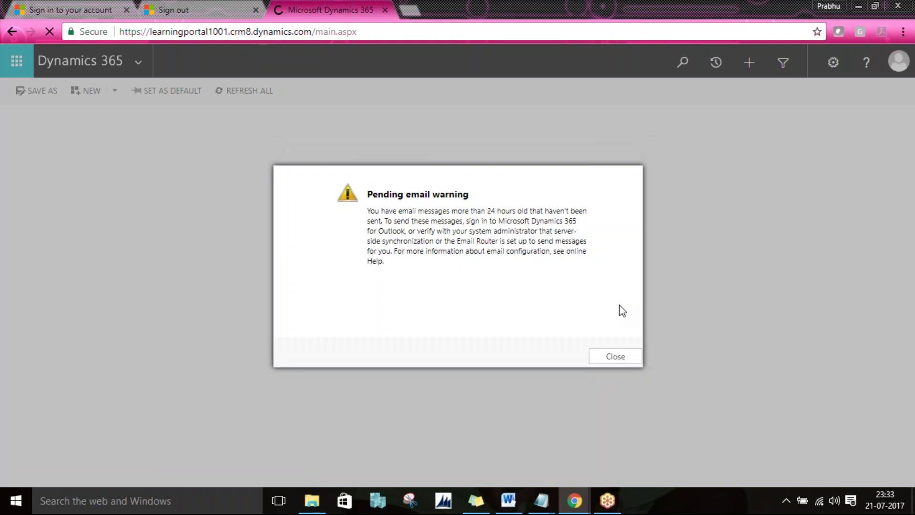
pyautogui.click(612, 357)
pyautogui.click(256, 10)
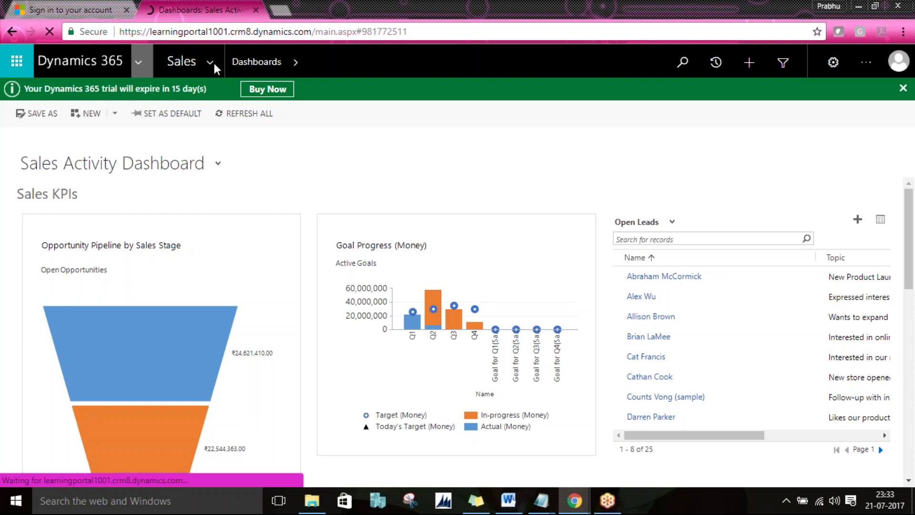
# Step: Open the Office 365 admin center from the Office app launcher's Admin tile
pyautogui.click(214, 63)
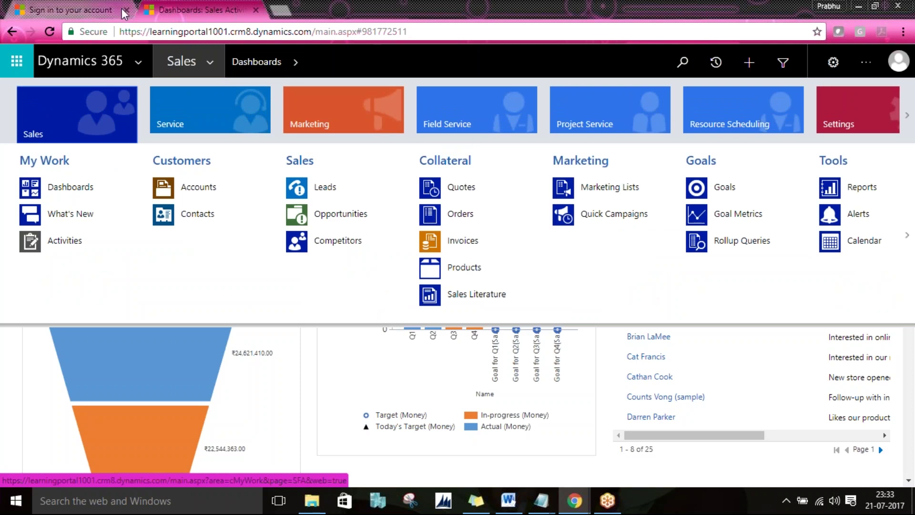
pyautogui.click(23, 64)
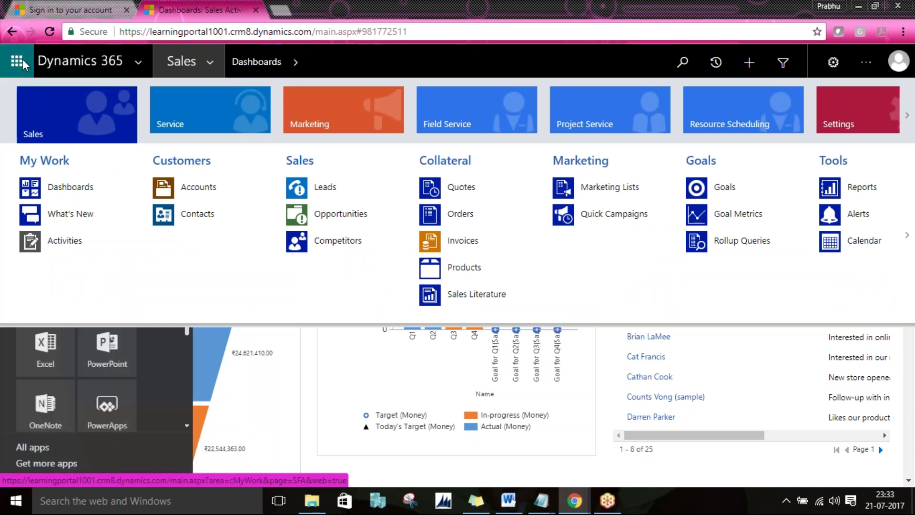
pyautogui.click(21, 64)
pyautogui.click(21, 65)
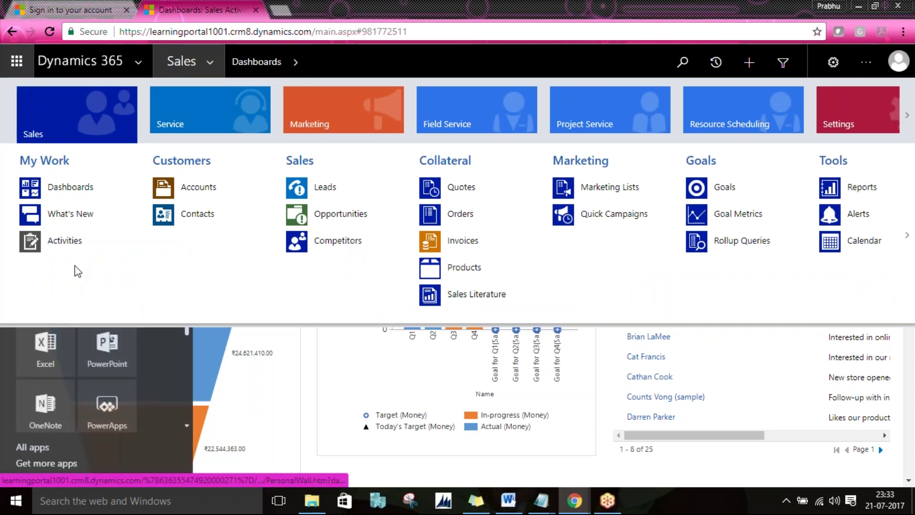
pyautogui.click(188, 411)
pyautogui.scroll(-3, 187, 414)
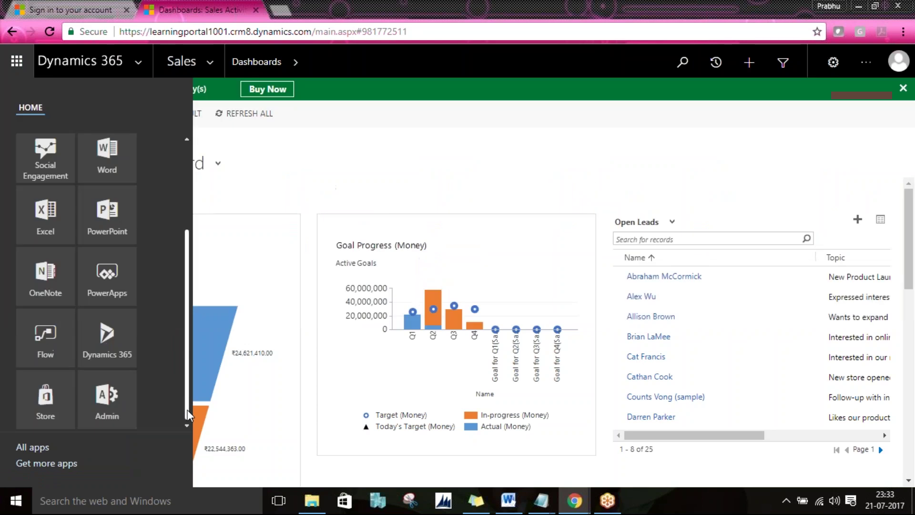
pyautogui.click(116, 409)
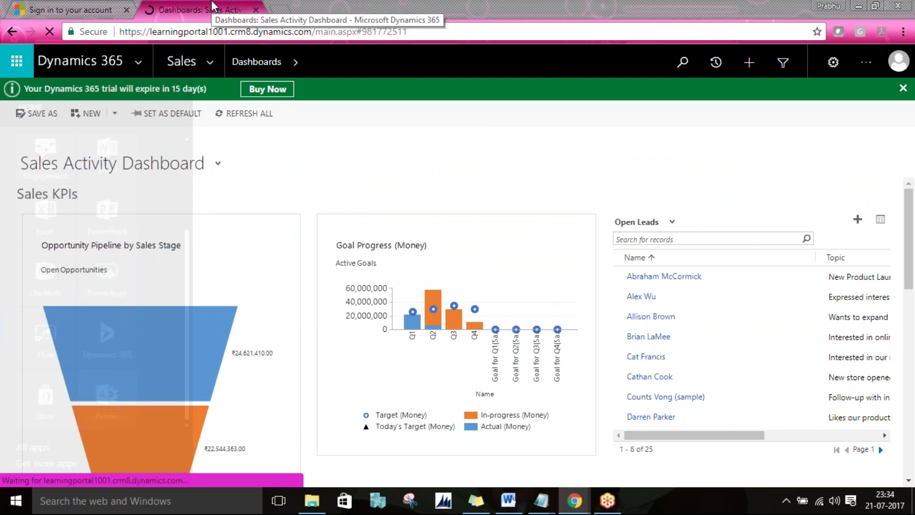
# Step: Close the old sign-in tab and start a blank new browser tab
pyautogui.click(126, 9)
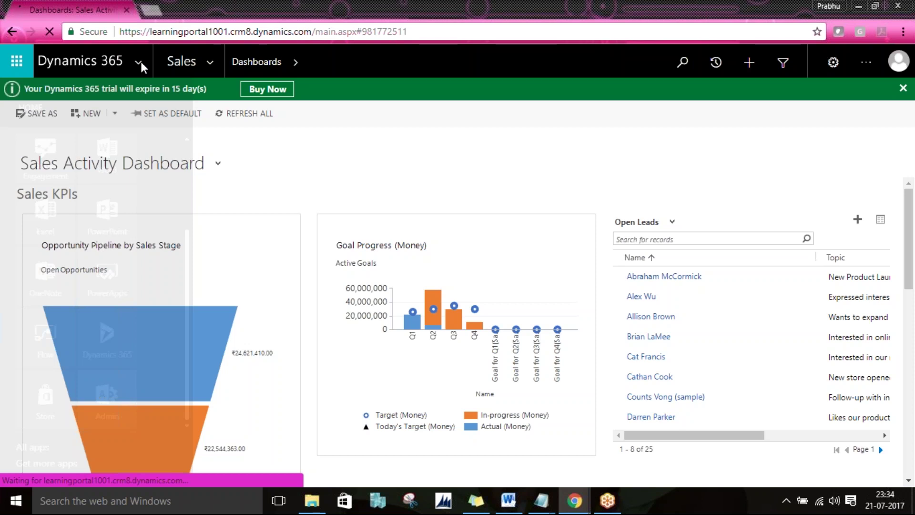
pyautogui.click(151, 10)
pyautogui.click(103, 4)
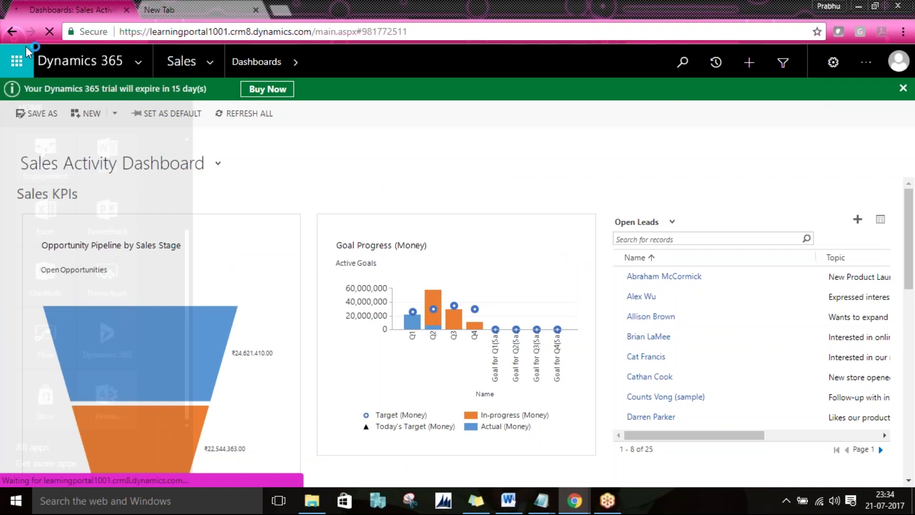
pyautogui.click(173, 1)
# Step: In Active users, select the user and start resetting their password
pyautogui.click(21, 10)
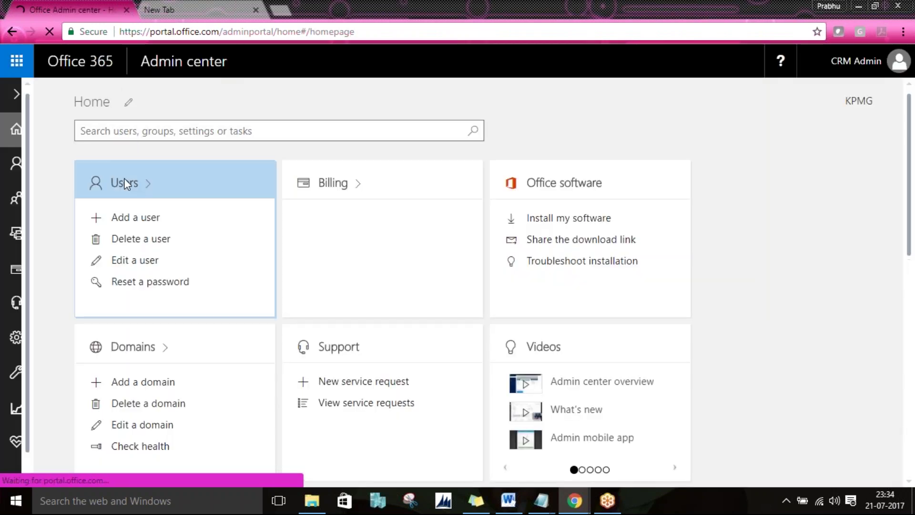
pyautogui.click(124, 181)
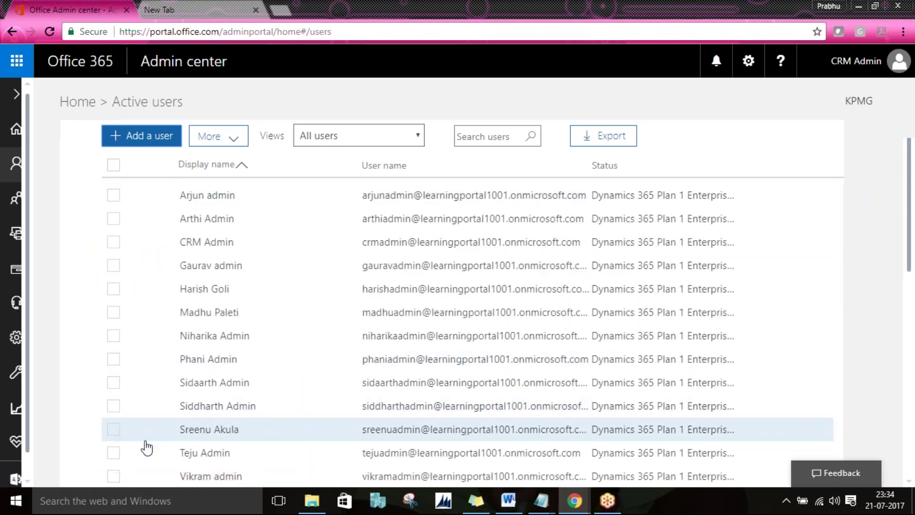
pyautogui.click(114, 453)
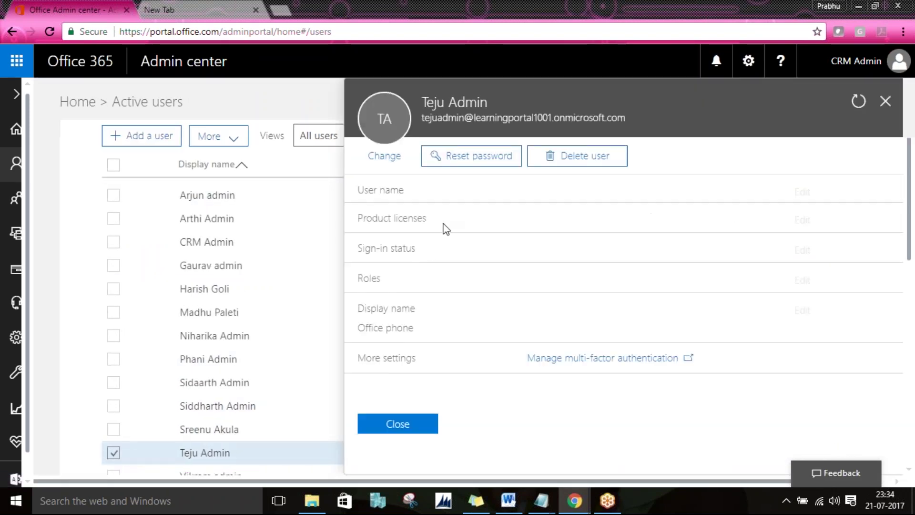
pyautogui.click(501, 154)
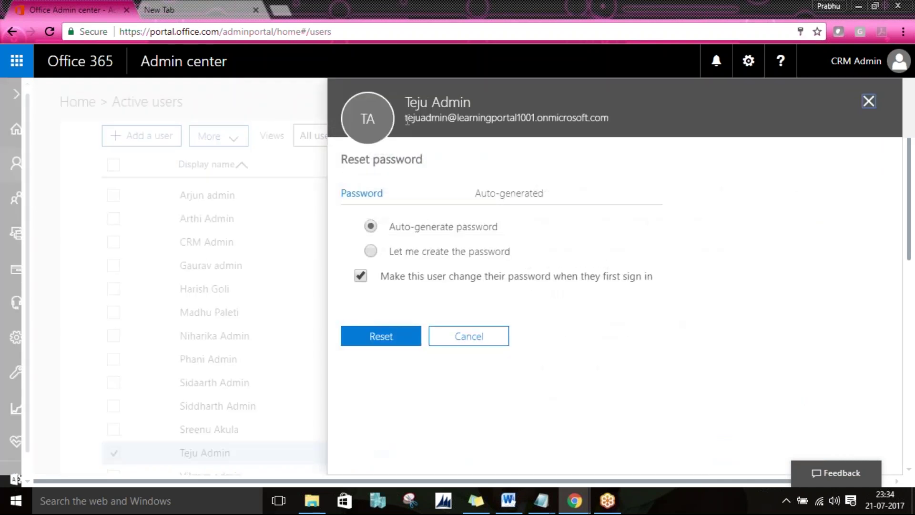
pyautogui.moveTo(406, 119); pyautogui.dragTo(614, 124)
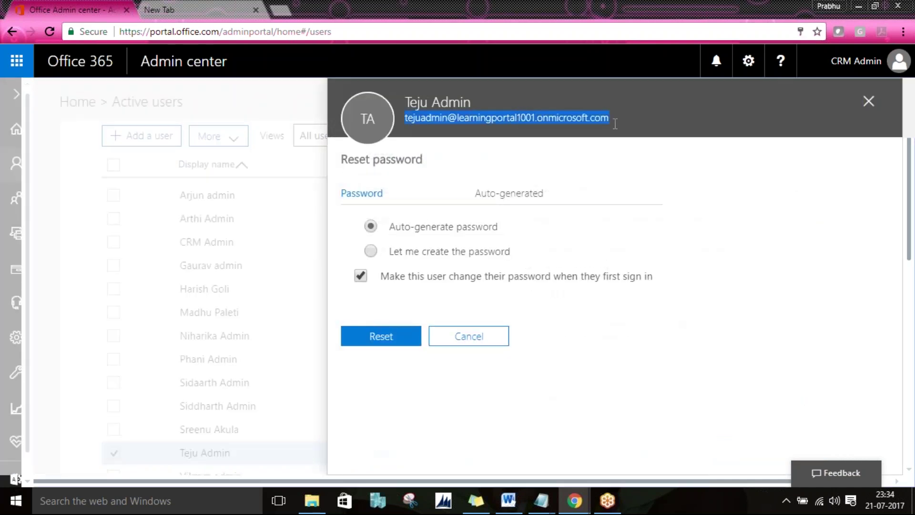
# Step: Choose 'Let me create the password', enter the new admin-set password and reset it
pyautogui.click(403, 251)
pyautogui.click(431, 288)
pyautogui.write('Pass')
pyautogui.press('BackSpace')
pyautogui.press('BackSpace')
pyautogui.press('BackSpace')
pyautogui.press('BackSpace')
pyautogui.write('Pass@word1')
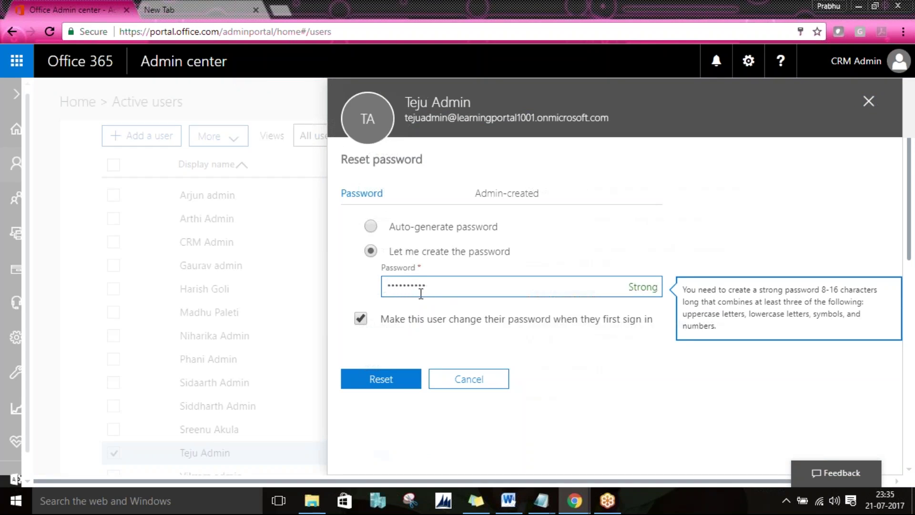
pyautogui.doubleClick(448, 280)
pyautogui.write('Pass@word1')
pyautogui.click(402, 380)
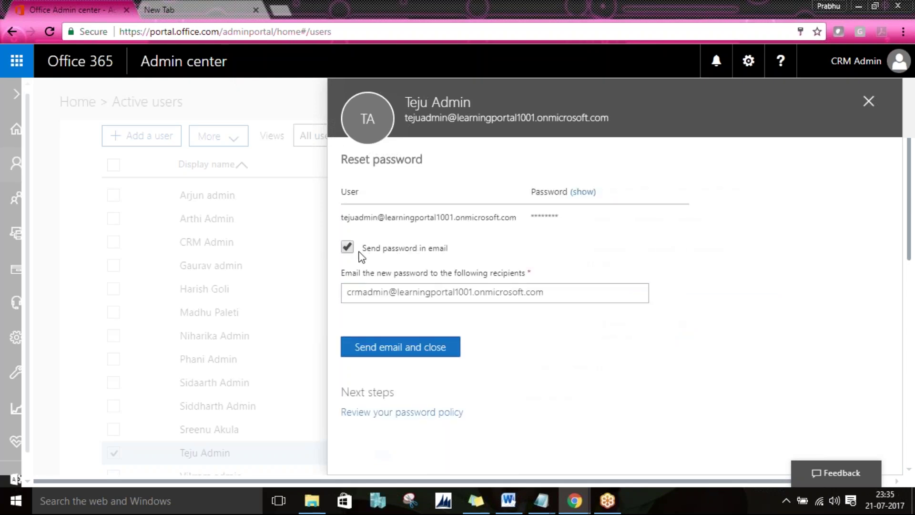
# Step: Untick e-mailing the new password, close the confirmation and user panel, then switch tabs
pyautogui.click(351, 244)
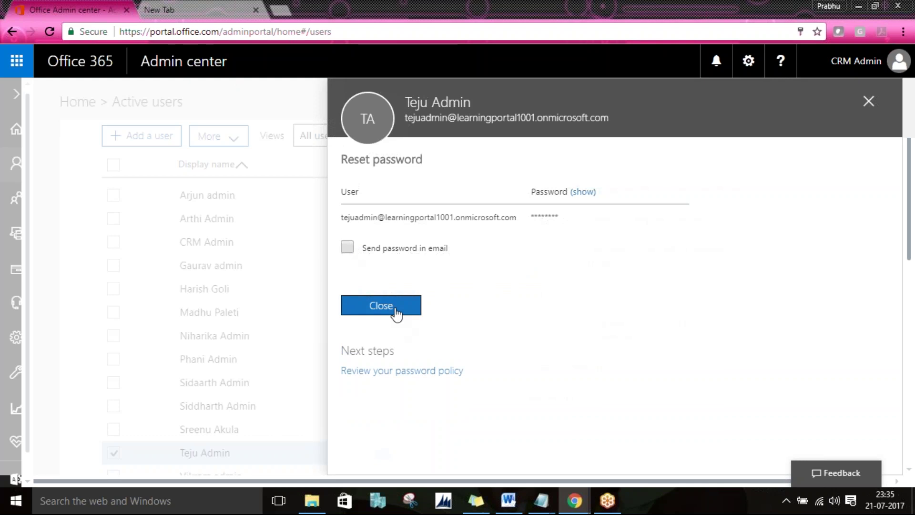
pyautogui.click(399, 312)
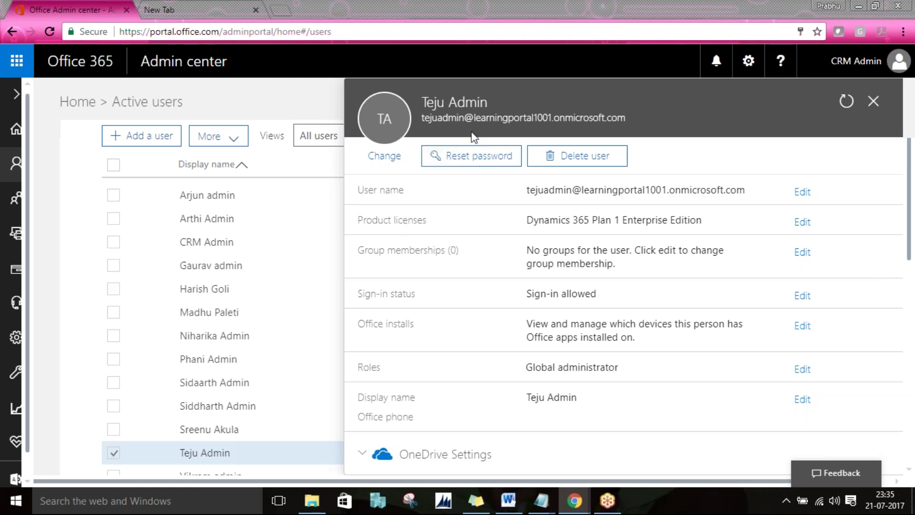
pyautogui.click(873, 101)
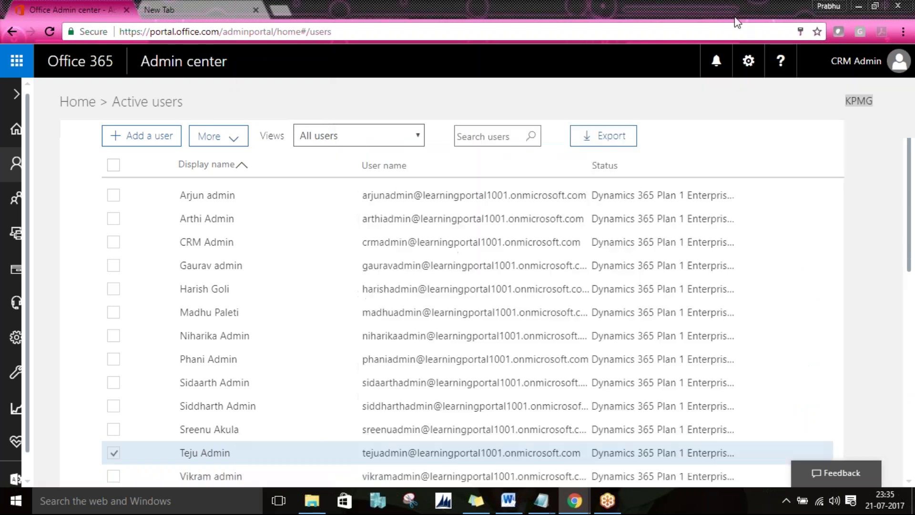
pyautogui.click(165, 7)
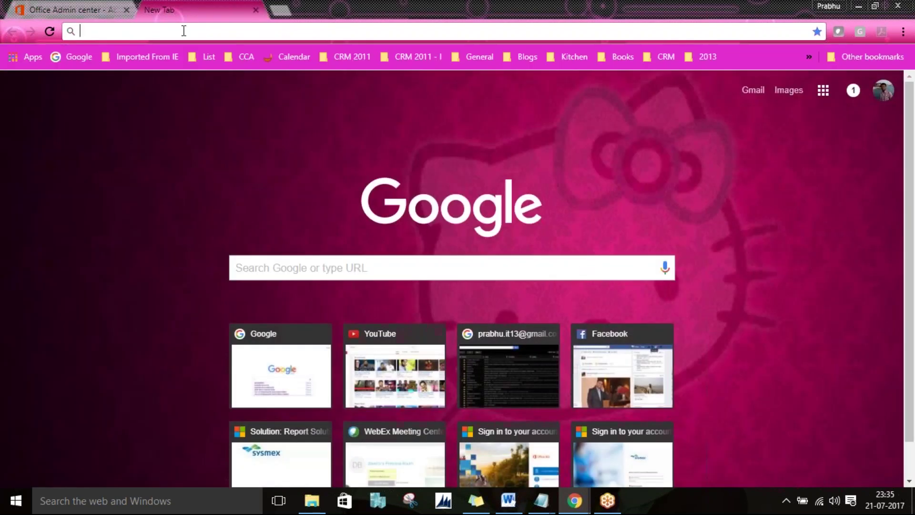
# Step: Load the Dynamics 365 Sales Activity Dashboard in the new tab and close the Pending email warning
pyautogui.write('le')
pyautogui.press('Return')
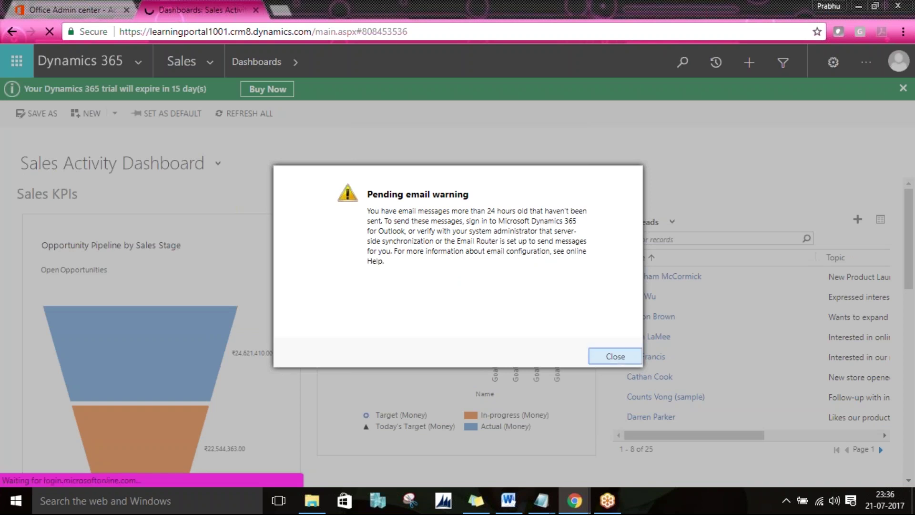
pyautogui.click(615, 357)
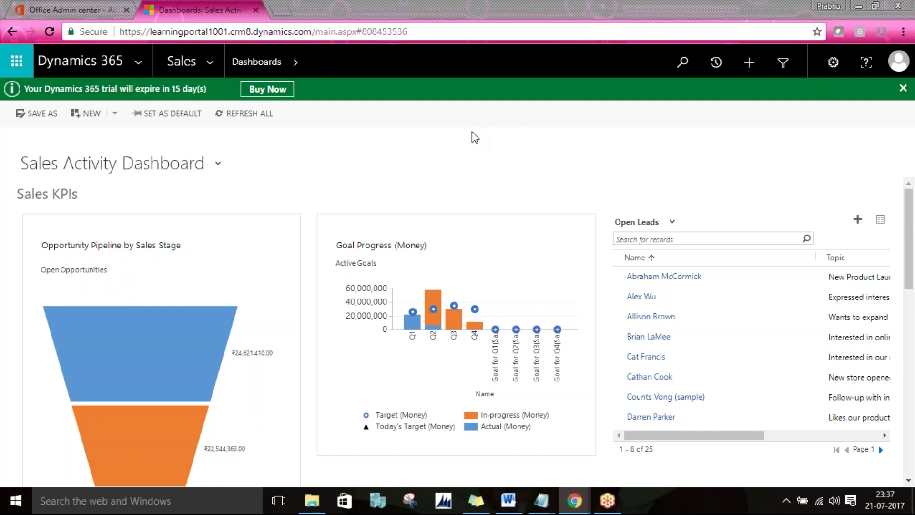
# Step: Via Settings > Solutions, open Event Solution and list the Event entity's forms, selecting Organizer
pyautogui.click(219, 62)
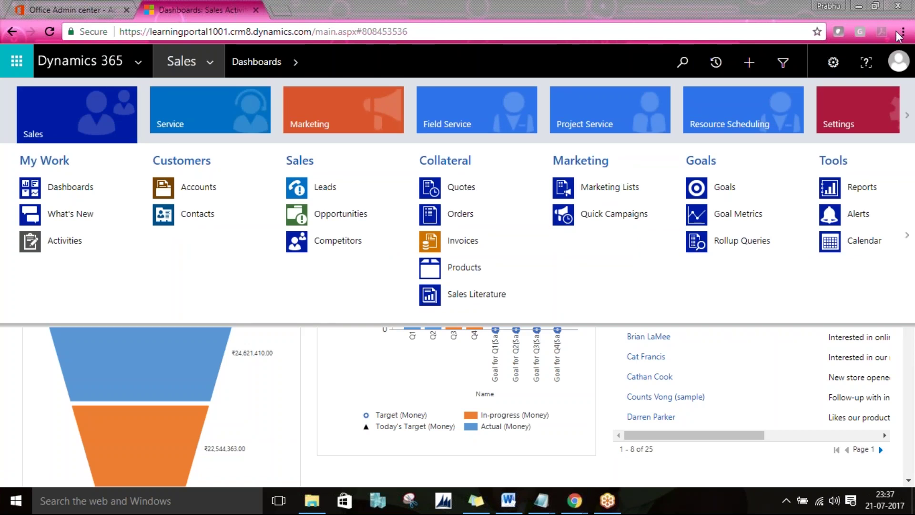
pyautogui.click(858, 122)
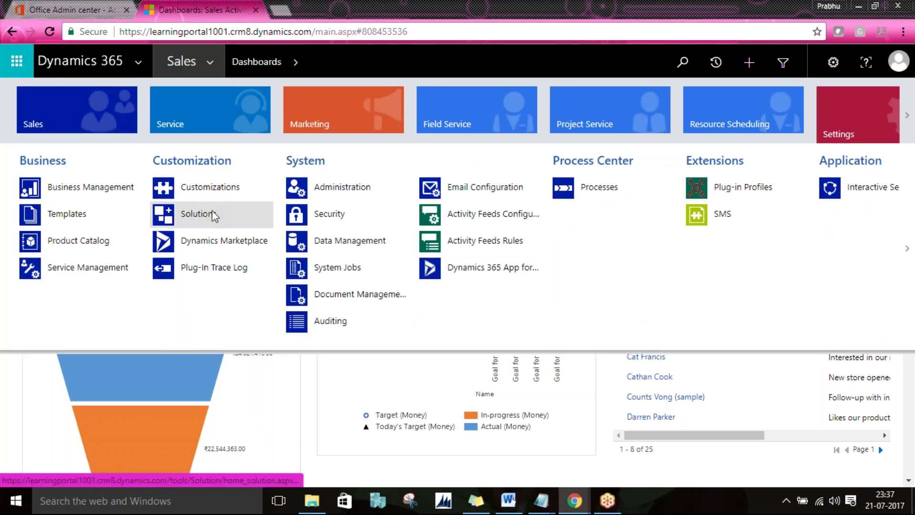
pyautogui.click(213, 215)
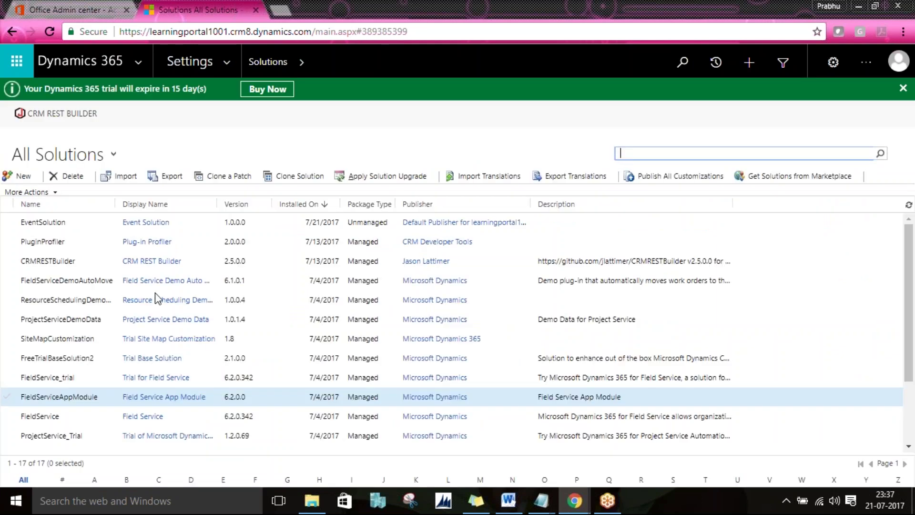
pyautogui.click(141, 226)
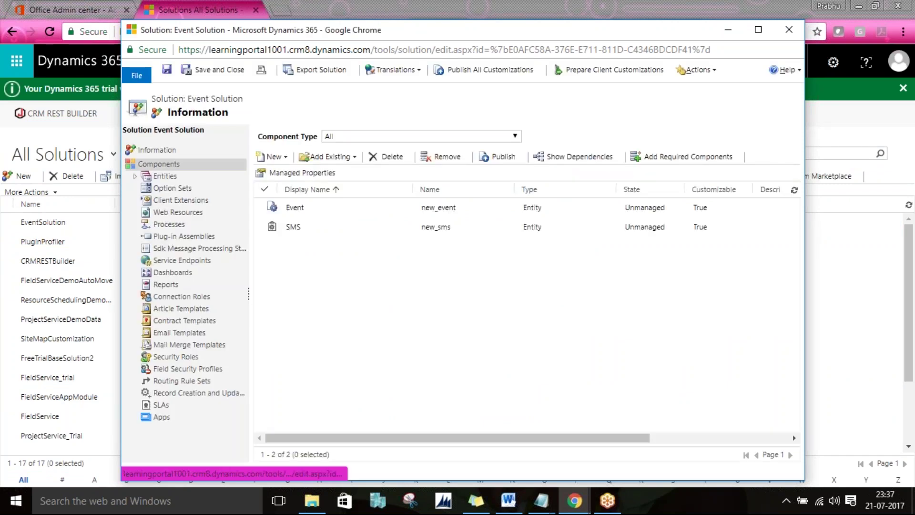
pyautogui.click(136, 177)
pyautogui.click(147, 189)
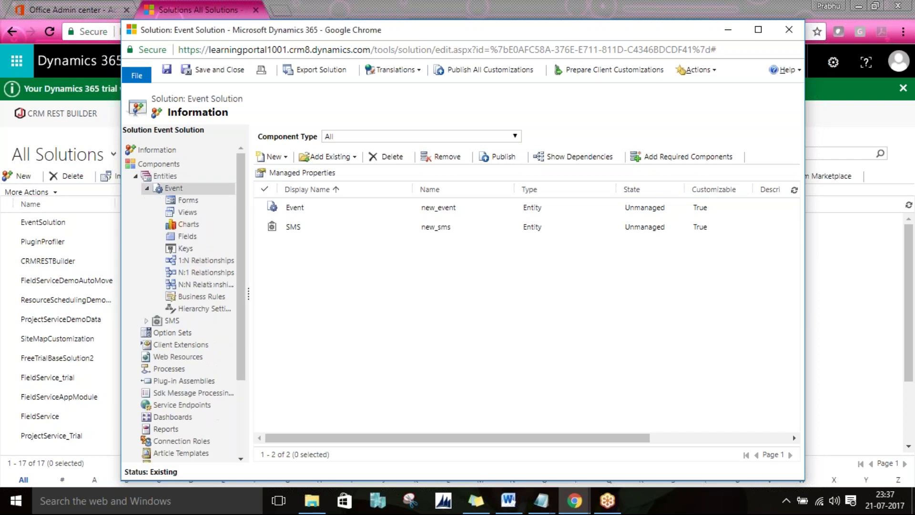
pyautogui.click(186, 201)
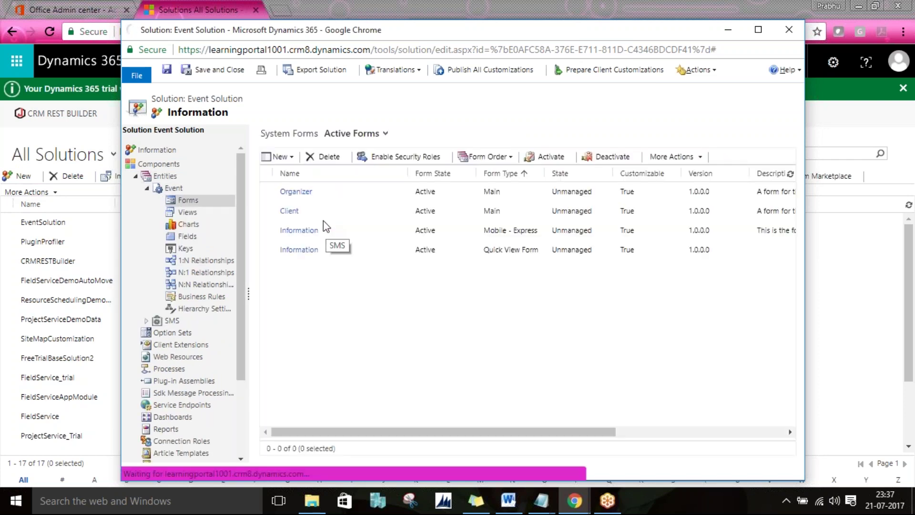
pyautogui.click(324, 191)
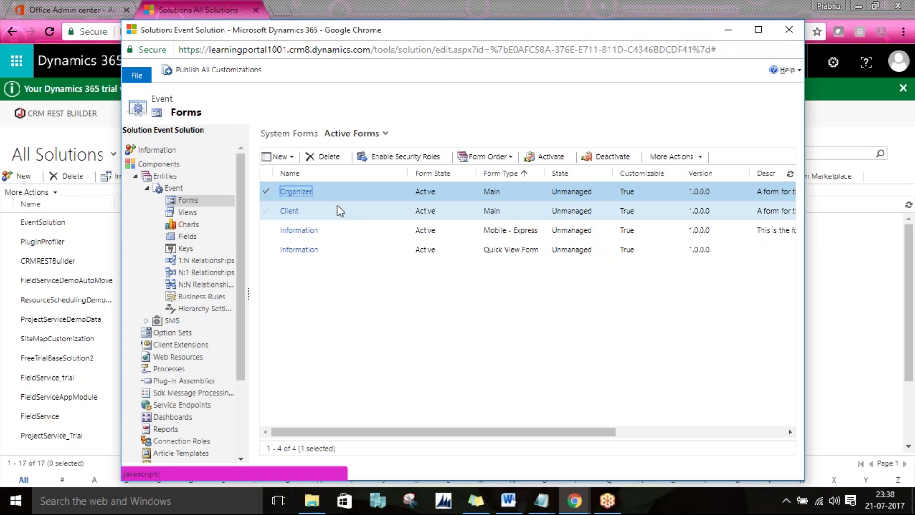
# Step: In Form Order > Main Form Set, move Organizer above Client and confirm with OK
pyautogui.click(487, 157)
pyautogui.click(510, 180)
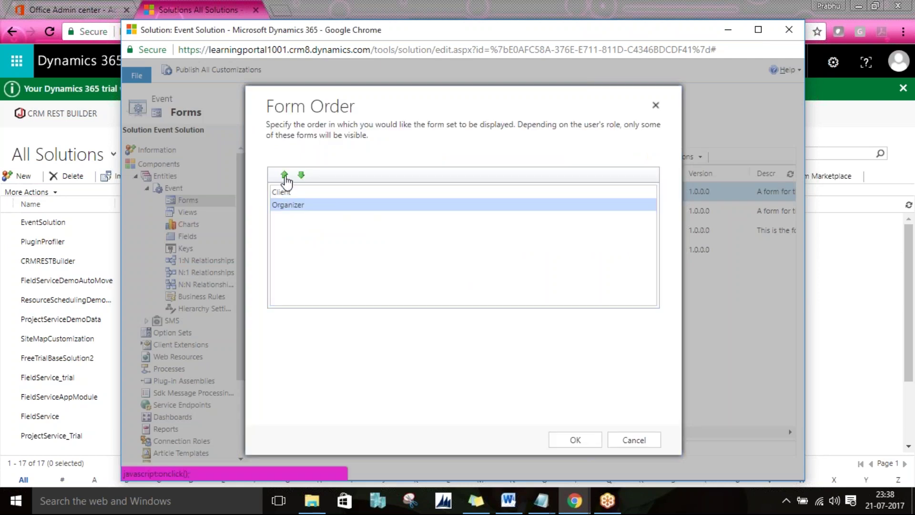
pyautogui.click(284, 175)
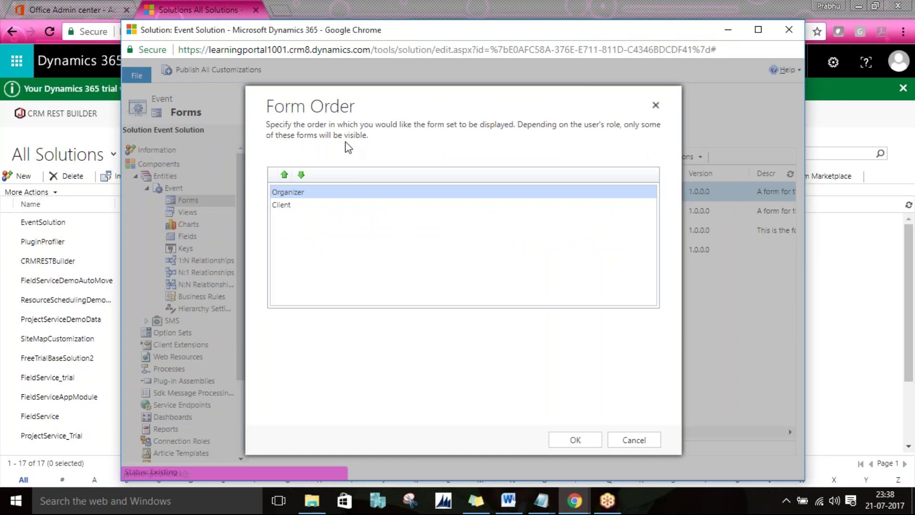
pyautogui.click(651, 440)
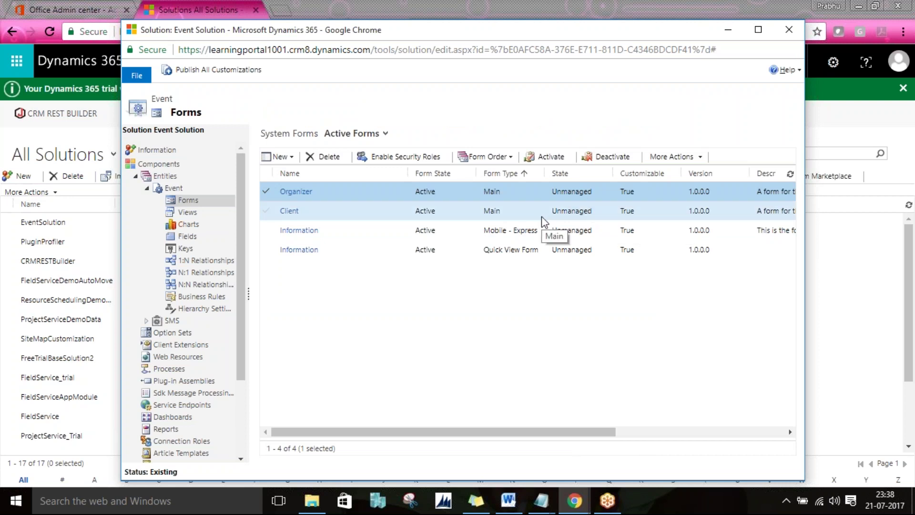
pyautogui.click(497, 213)
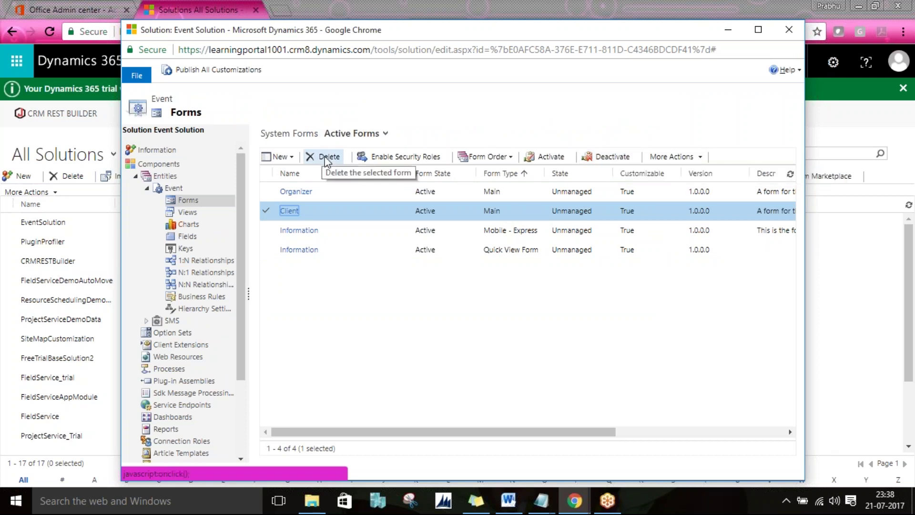
# Step: Check the New form types list, then open the Information (Mobile - Express) form for editing
pyautogui.click(279, 156)
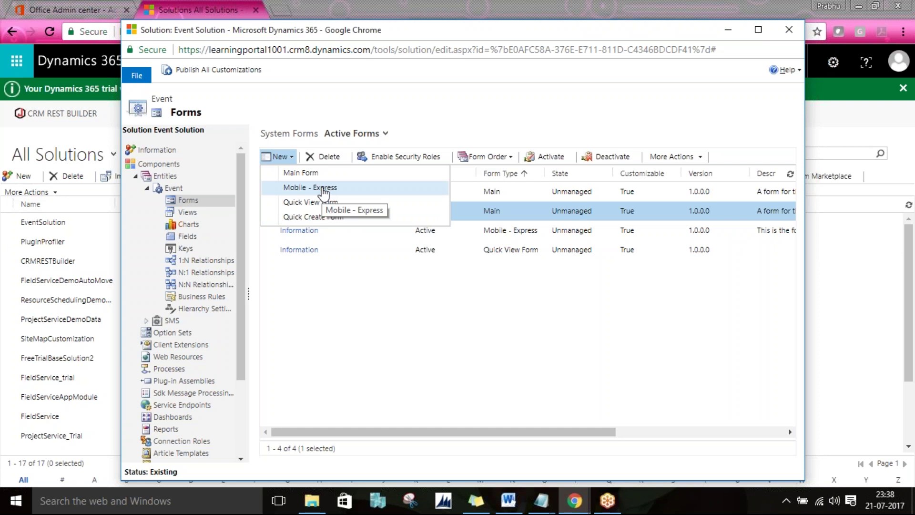
pyautogui.click(482, 298)
pyautogui.click(467, 225)
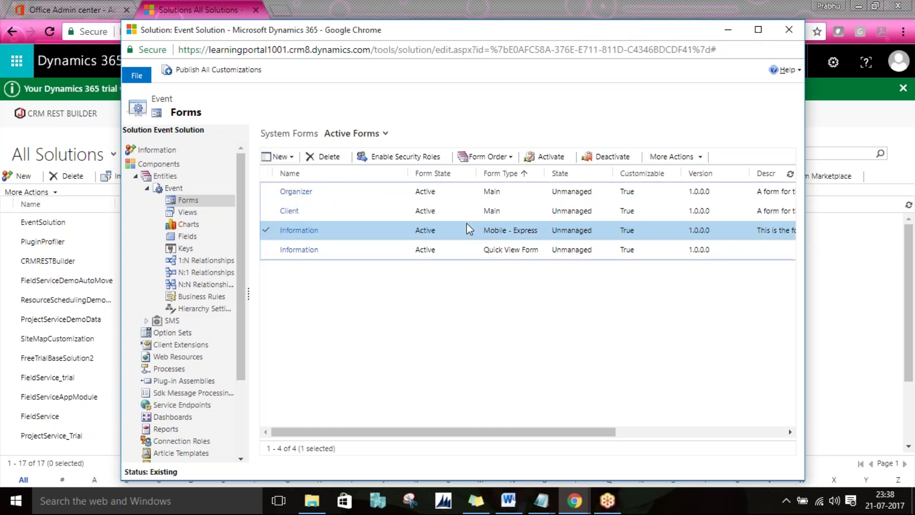
pyautogui.doubleClick(467, 223)
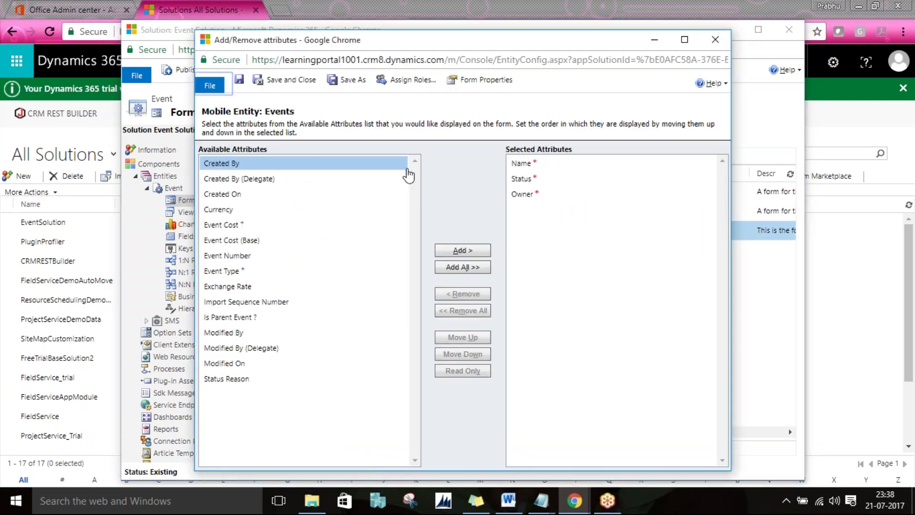
# Step: Add Currency, Is Parent Event ? and Exchange Rate from Available Attributes beside Name, Status and Owner
pyautogui.click(527, 196)
pyautogui.doubleClick(231, 212)
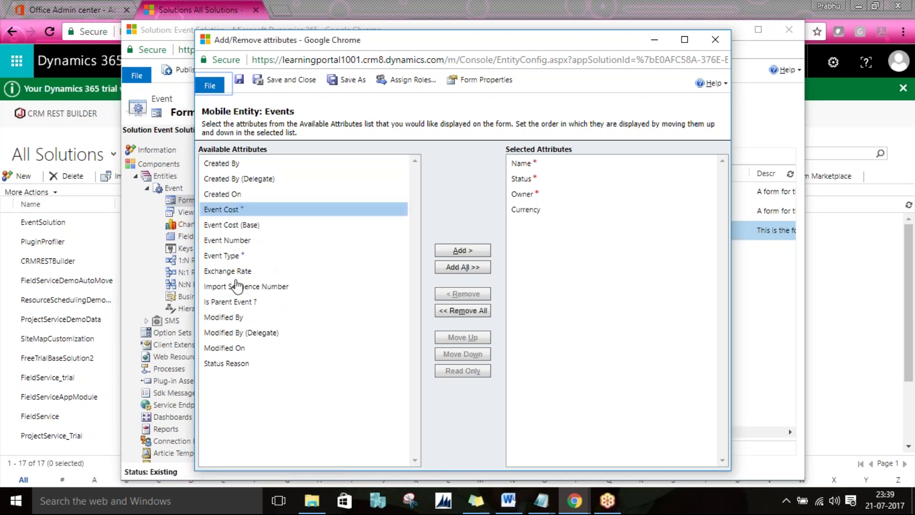
pyautogui.doubleClick(236, 301)
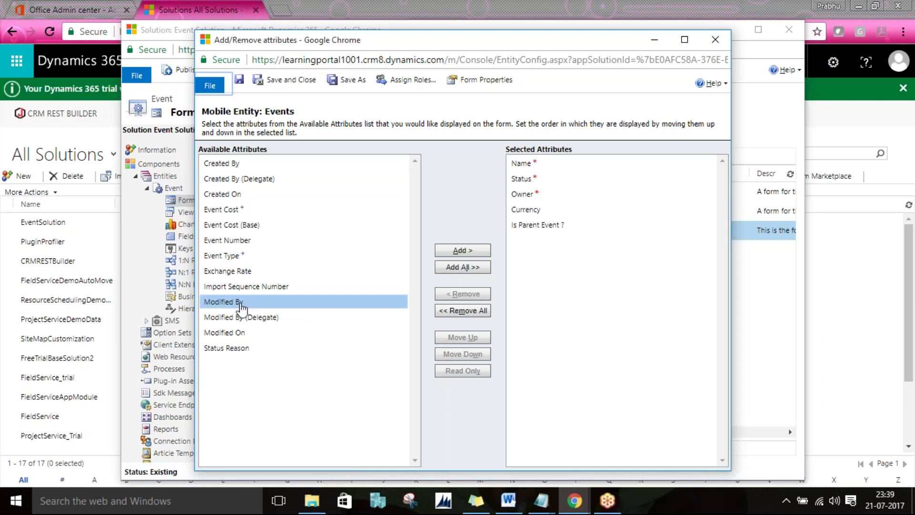
pyautogui.doubleClick(237, 272)
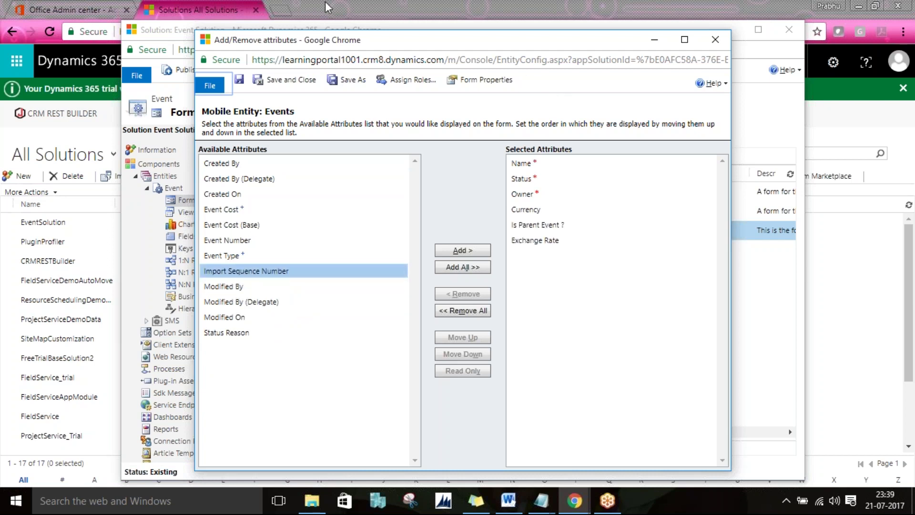
# Step: Search Google for 'microsoft dynamics 365 mobile' in a new tab
pyautogui.click(287, 11)
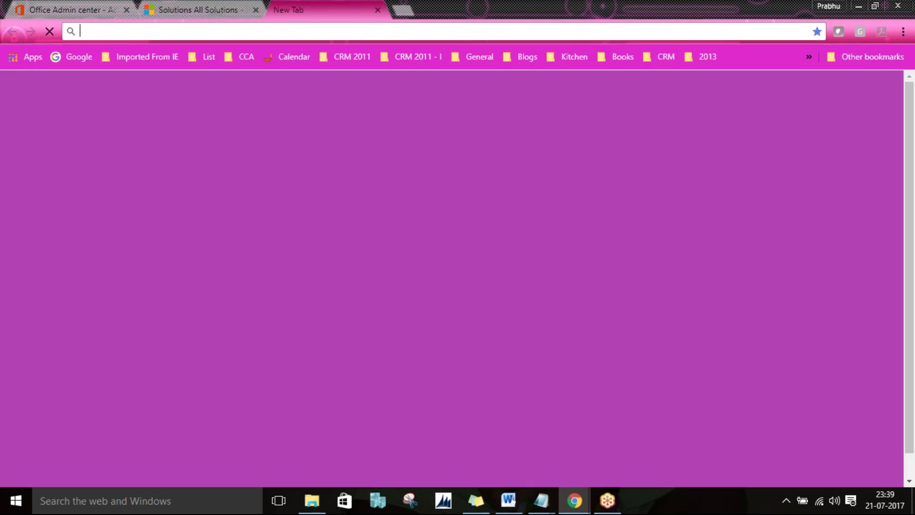
pyautogui.write('microsoft ')
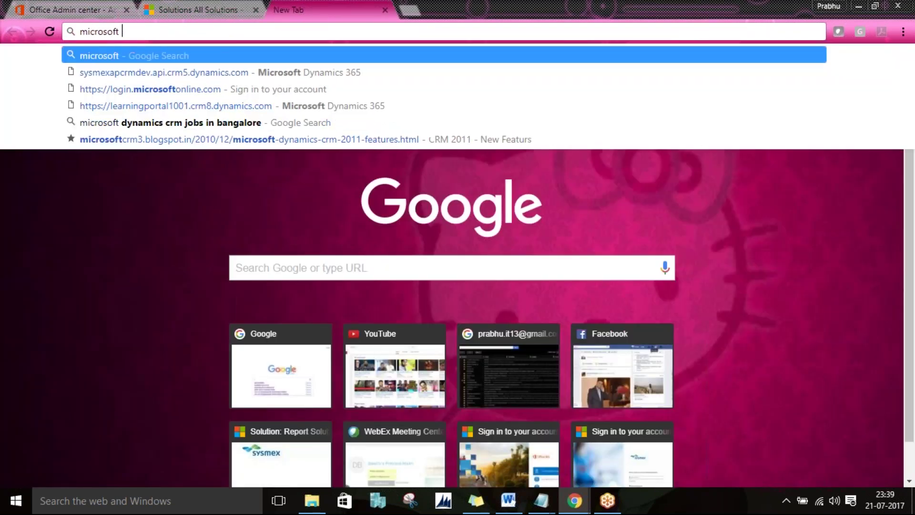
pyautogui.write('dynamics 365')
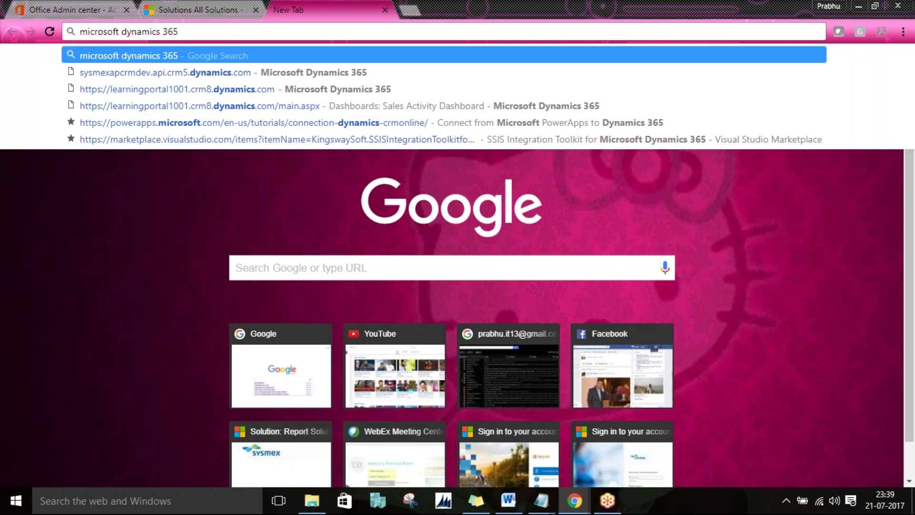
pyautogui.write(' mobile')
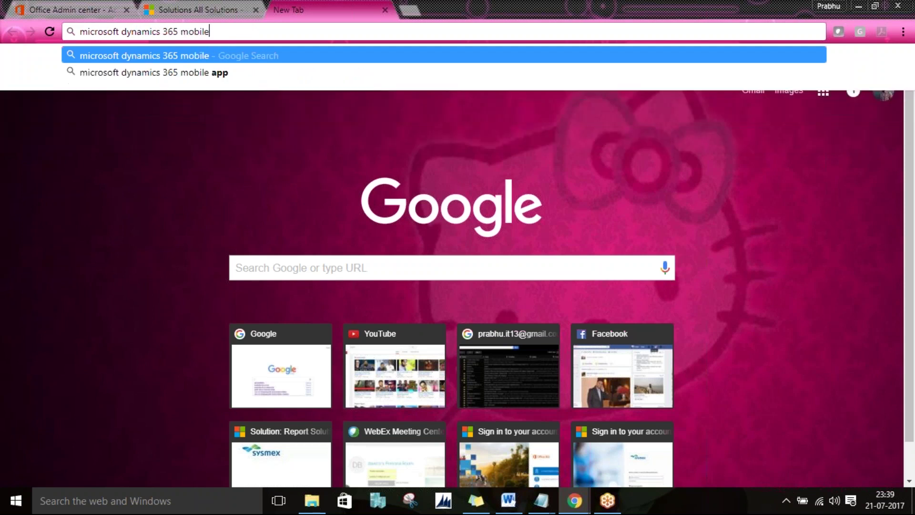
pyautogui.press('Return')
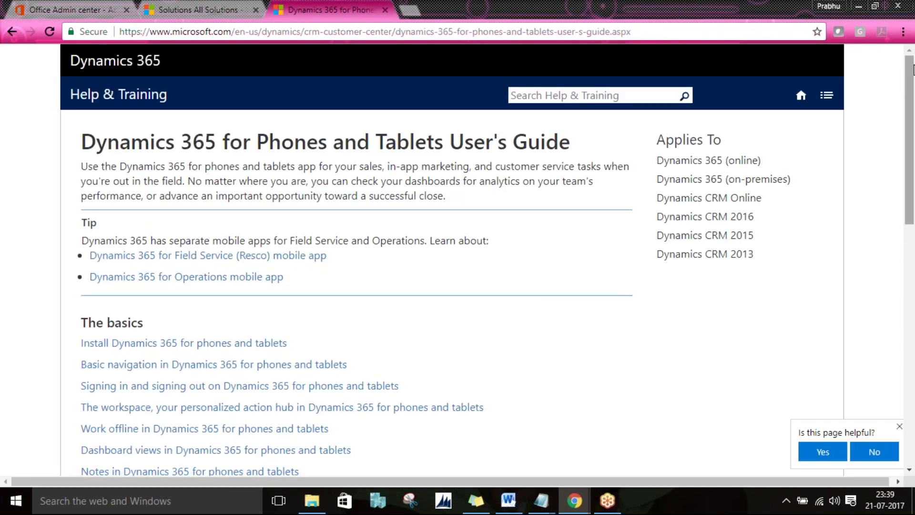
# Step: Go from the user's guide to the phones-and-tablets install guide, then the phones app's Google Play page
pyautogui.moveTo(912, 69); pyautogui.dragTo(913, 119)
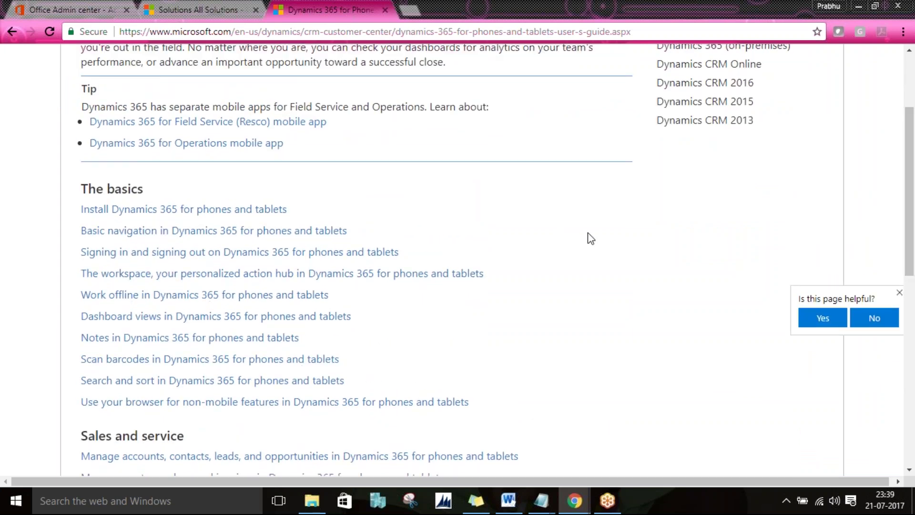
pyautogui.scroll(-3, 591, 238)
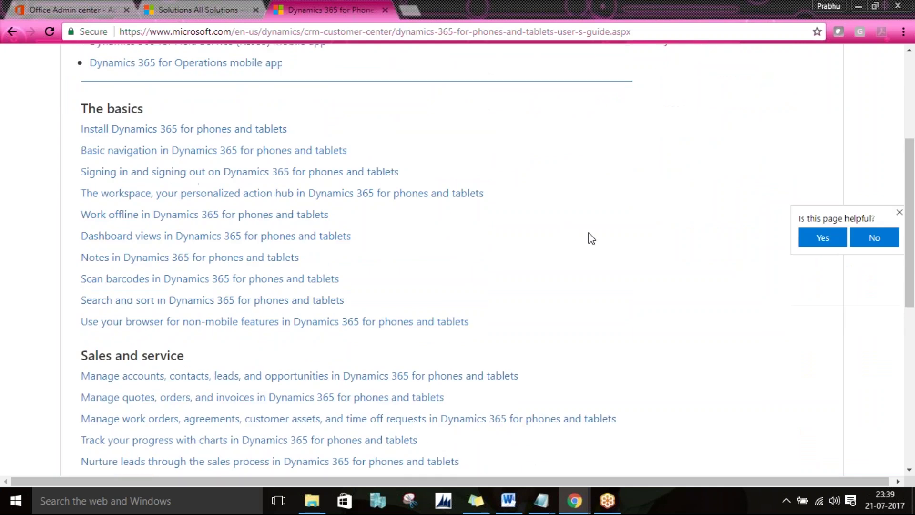
pyautogui.click(11, 29)
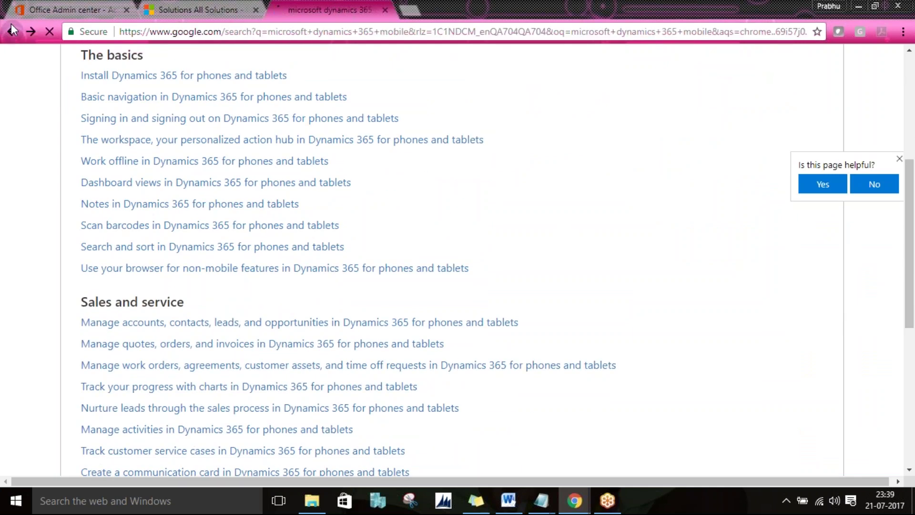
pyautogui.click(341, 262)
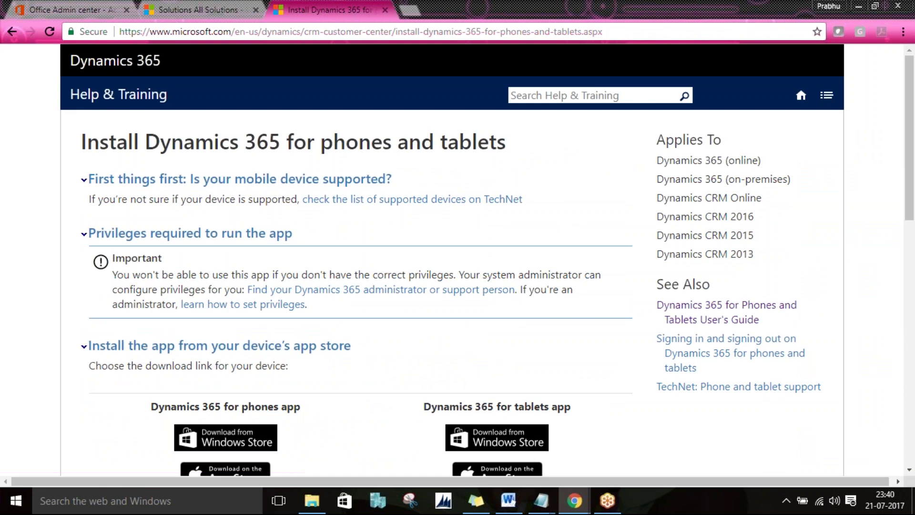
pyautogui.scroll(-4, 320, 282)
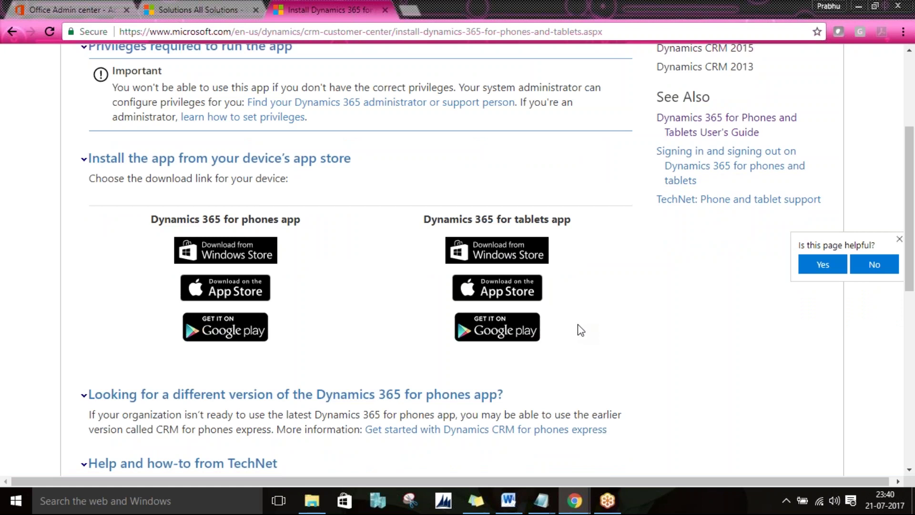
pyautogui.click(245, 335)
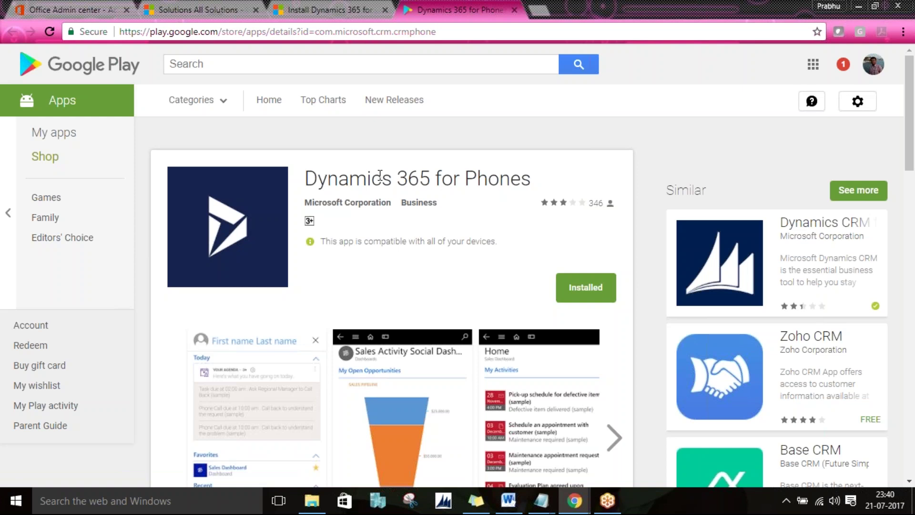
# Step: Check the Dynamics 365 for Phones listing on Google Play, then return to the install guide
pyautogui.click(185, 6)
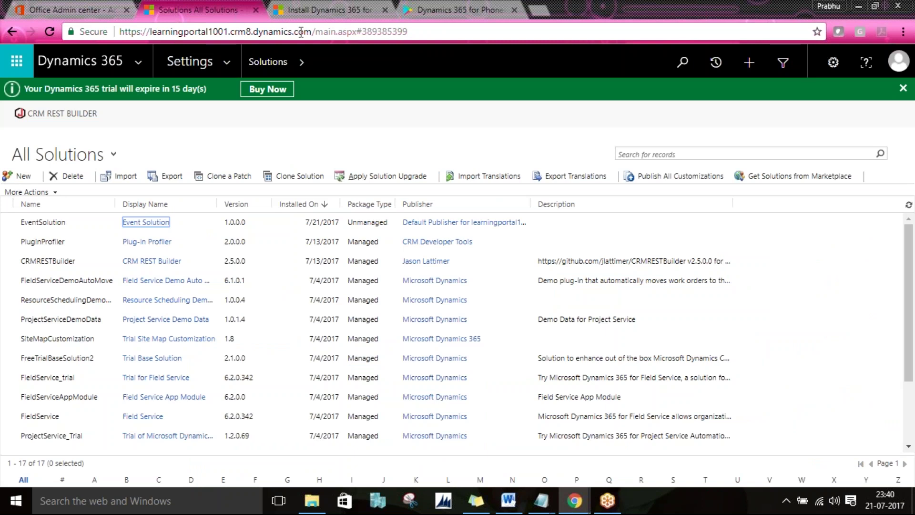
pyautogui.click(444, 2)
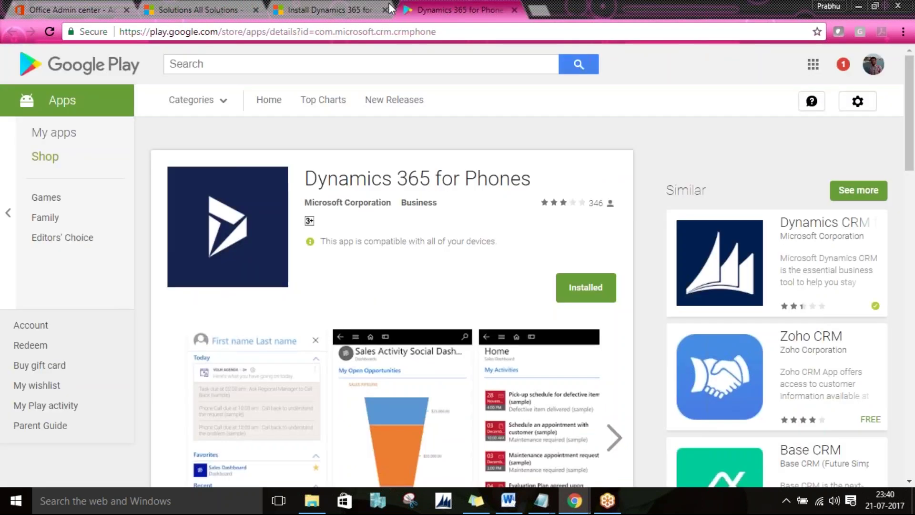
pyautogui.click(334, 9)
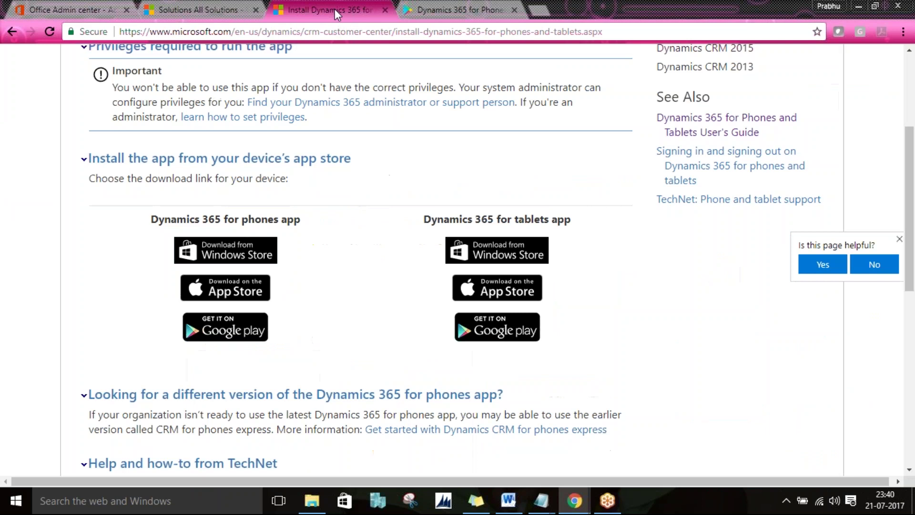
pyautogui.click(363, 33)
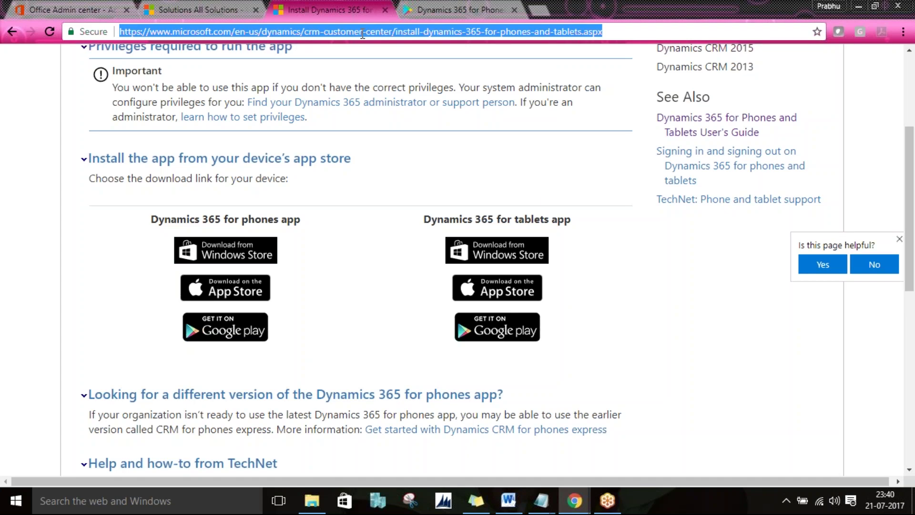
pyautogui.click(571, 322)
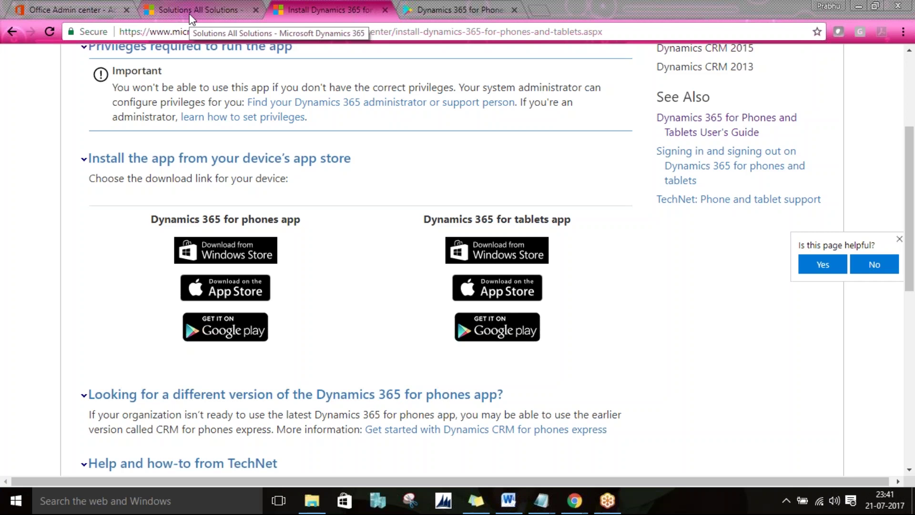
# Step: Save and close the mobile Events attribute settings and go back to the Event Solution window
pyautogui.hotkey('alt', 'Tab')
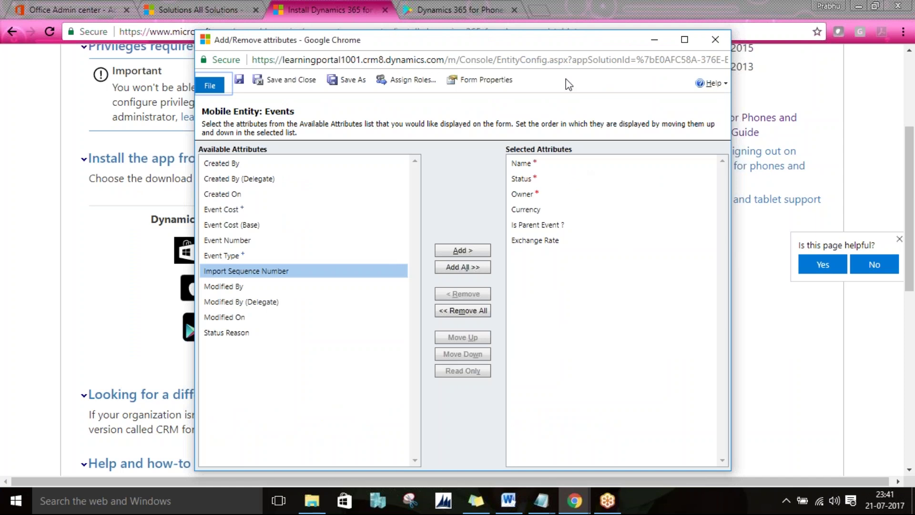
pyautogui.click(273, 82)
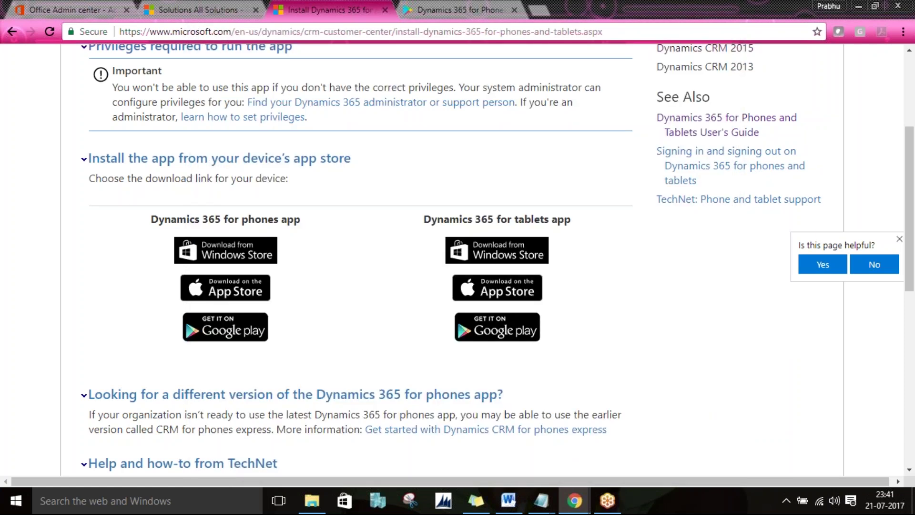
pyautogui.hotkey('alt', 'Tab')
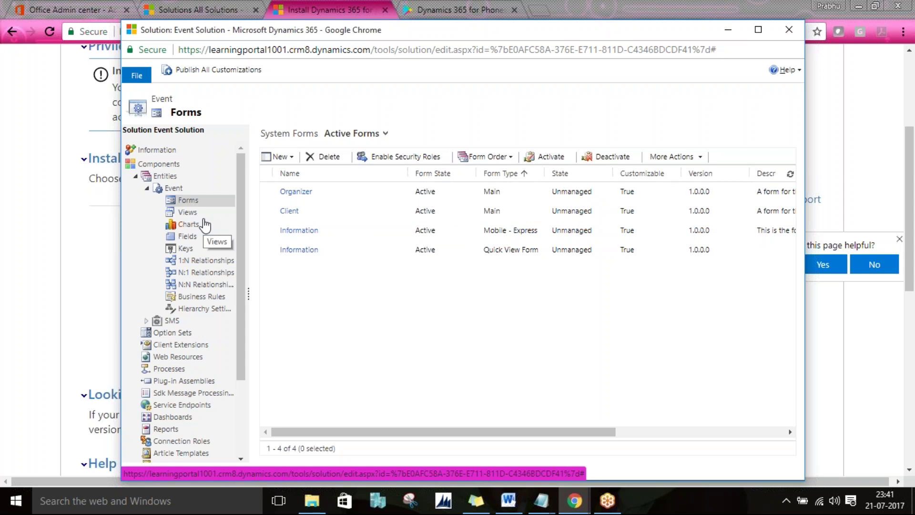
# Step: View the Event entity's views, then close the solution window to reach All Solutions
pyautogui.click(185, 213)
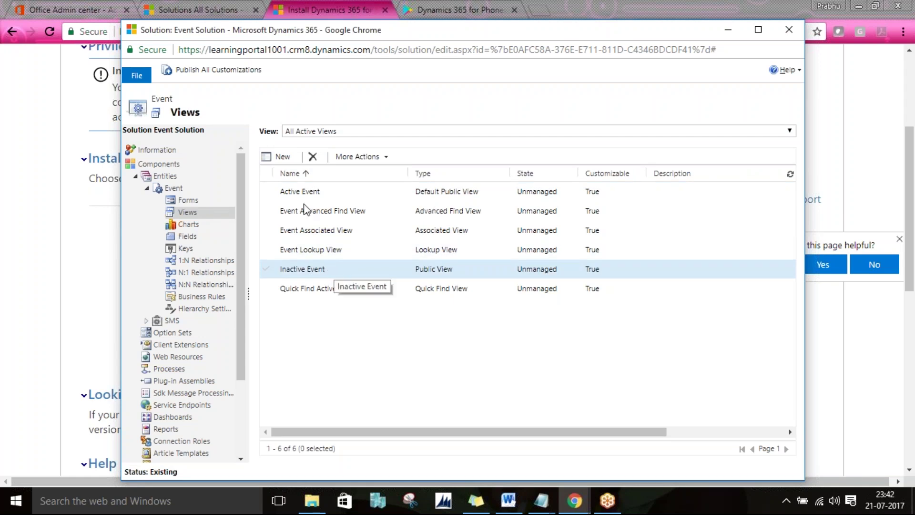
pyautogui.click(188, 7)
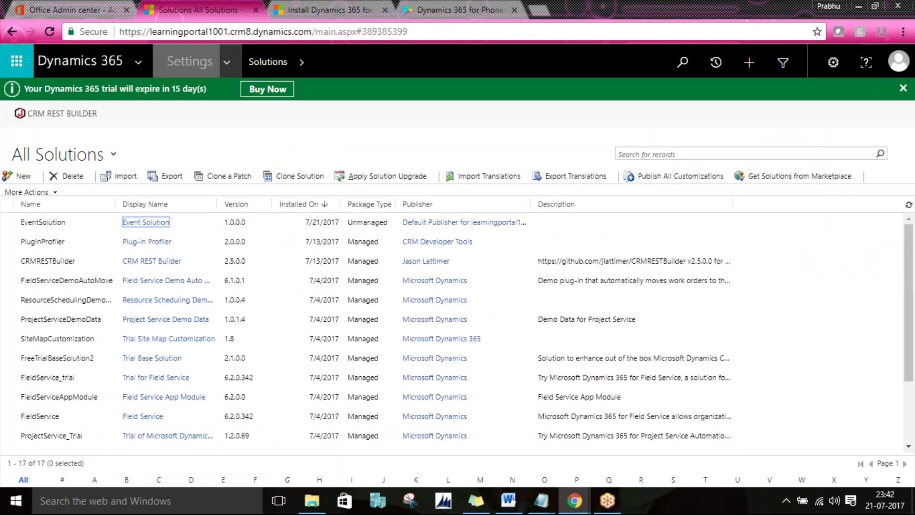
# Step: Open Sales > Extensions > Events and expand the list of event system views
pyautogui.click(227, 65)
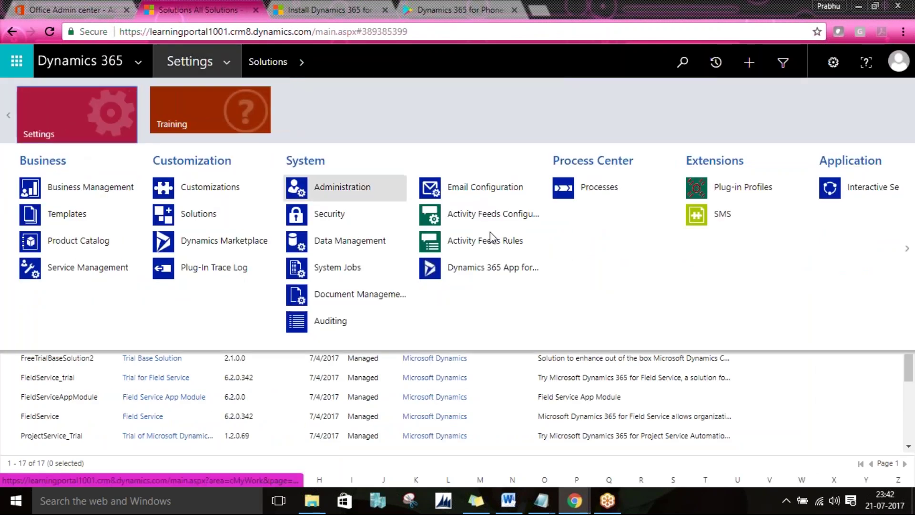
pyautogui.click(9, 118)
pyautogui.click(56, 120)
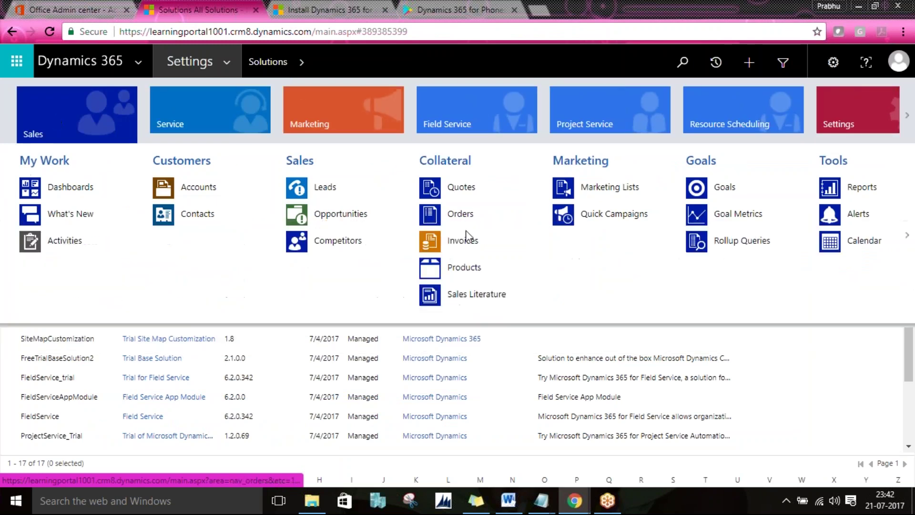
pyautogui.click(907, 241)
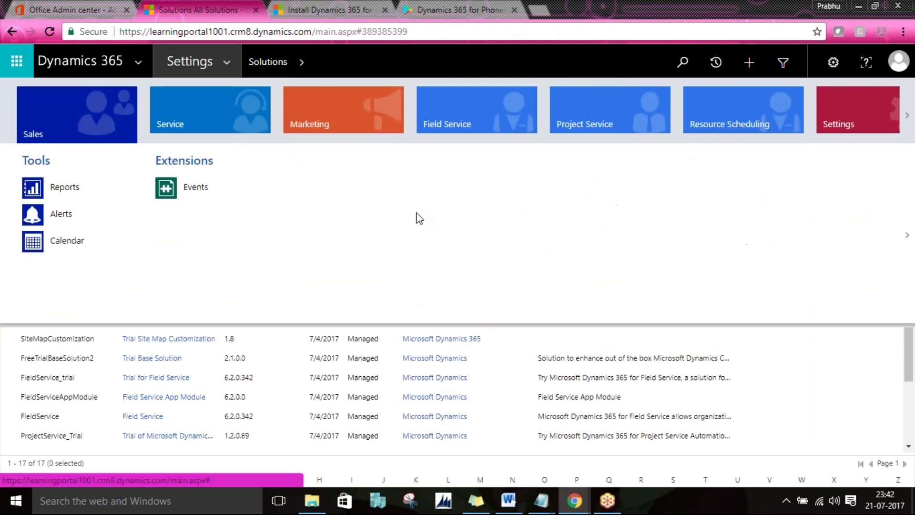
pyautogui.click(186, 200)
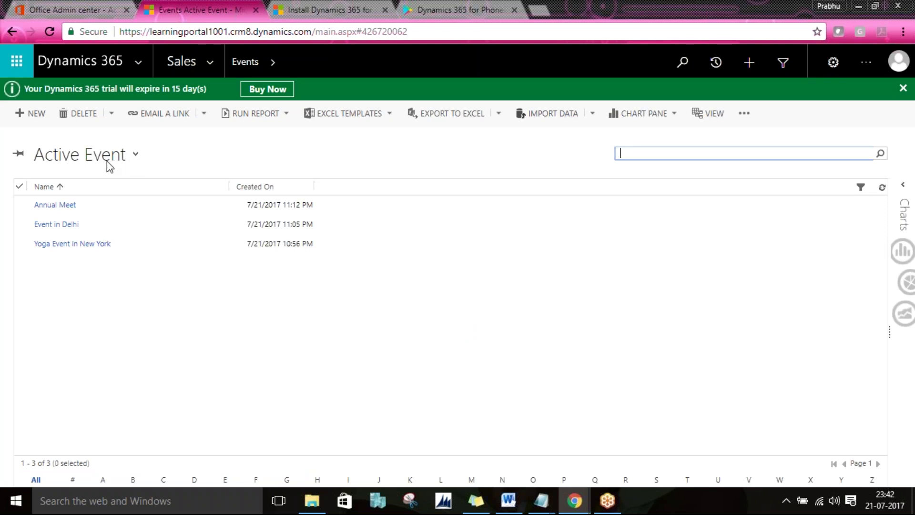
pyautogui.click(107, 161)
pyautogui.click(107, 161)
pyautogui.click(106, 161)
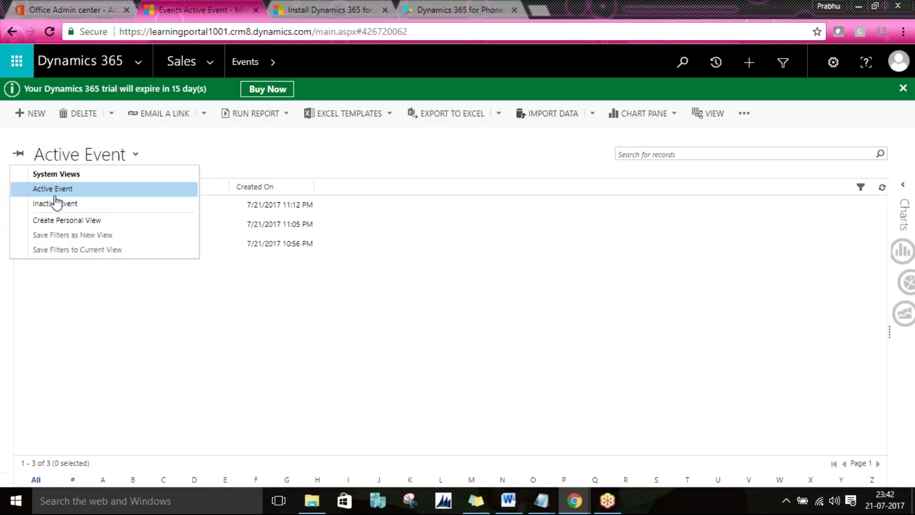
# Step: In the Event Solution views list, select the Inactive Event and Active Event rows
pyautogui.hotkey('alt', 'Tab')
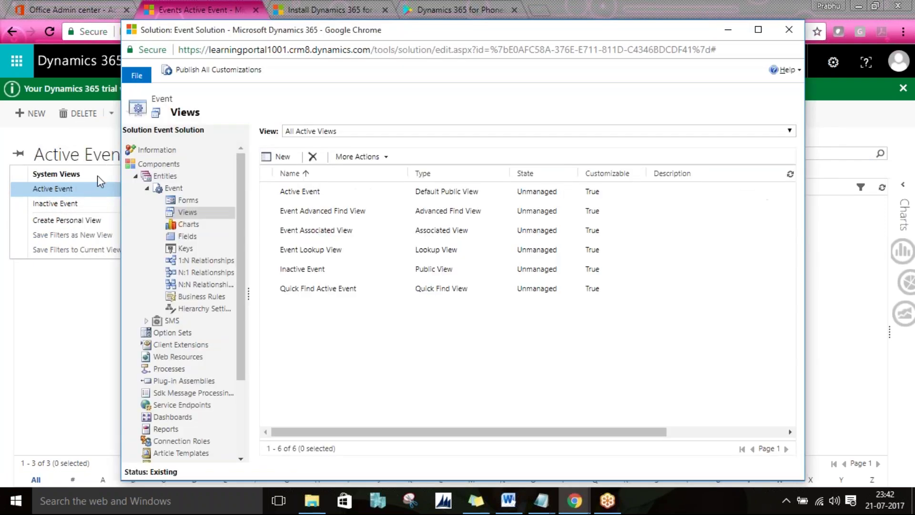
pyautogui.click(435, 271)
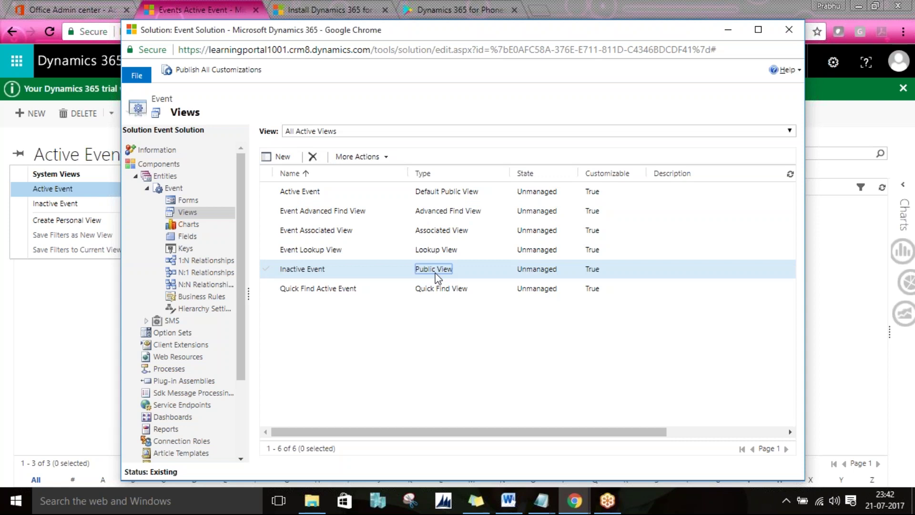
pyautogui.keyDown('ctrl'); pyautogui.click(420, 193); pyautogui.keyUp('ctrl')
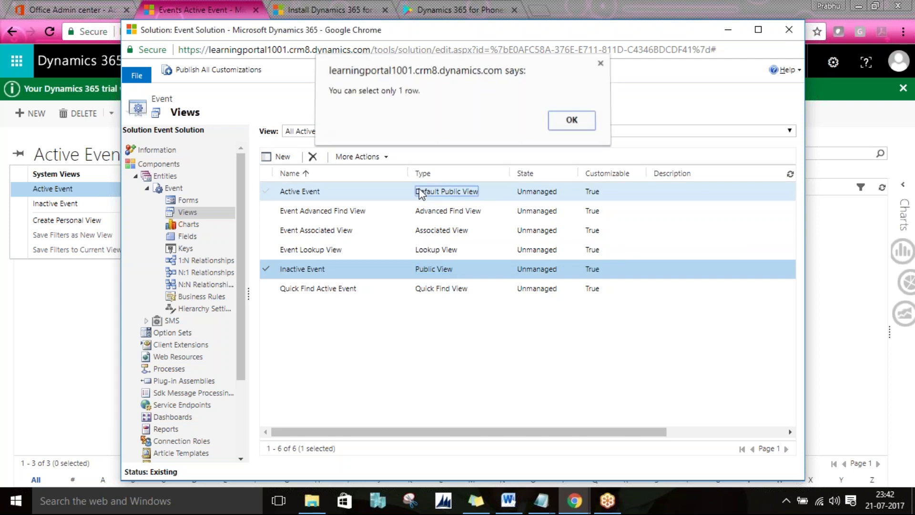
# Step: Dismiss the 'You can select only 1 row' alert and return to the Events page
pyautogui.click(570, 123)
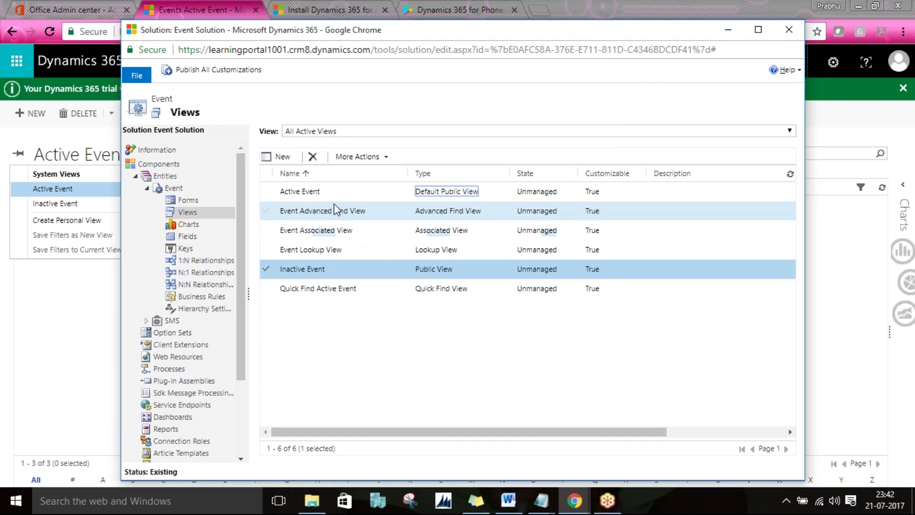
pyautogui.click(57, 137)
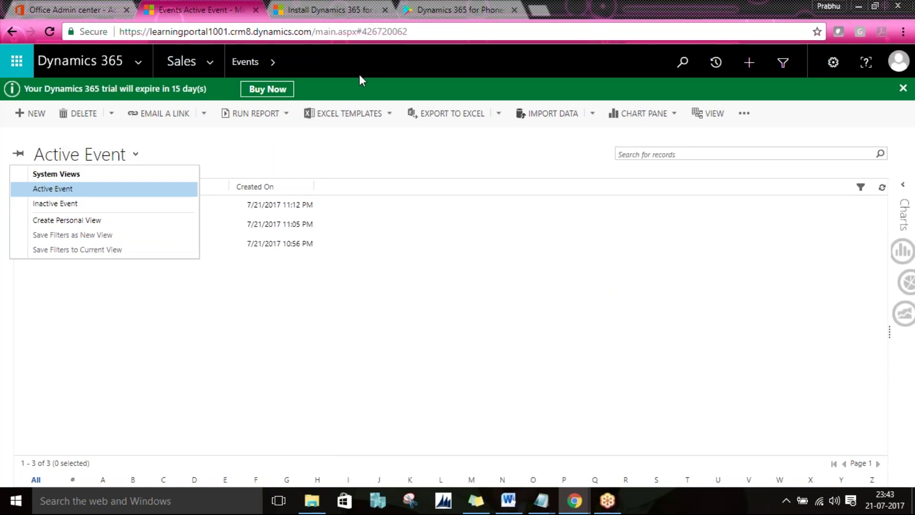
# Step: Deactivate the Annual Meet event and check it in the Inactive Event view
pyautogui.click(359, 211)
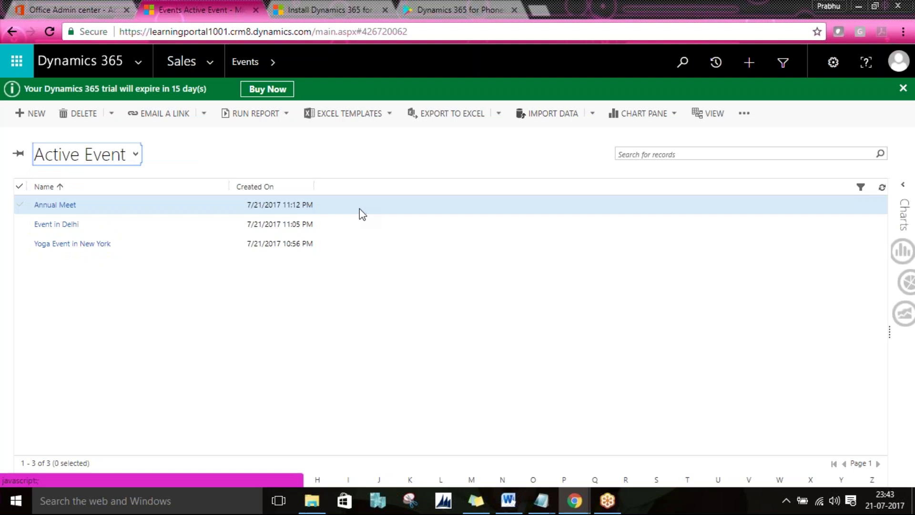
pyautogui.click(334, 210)
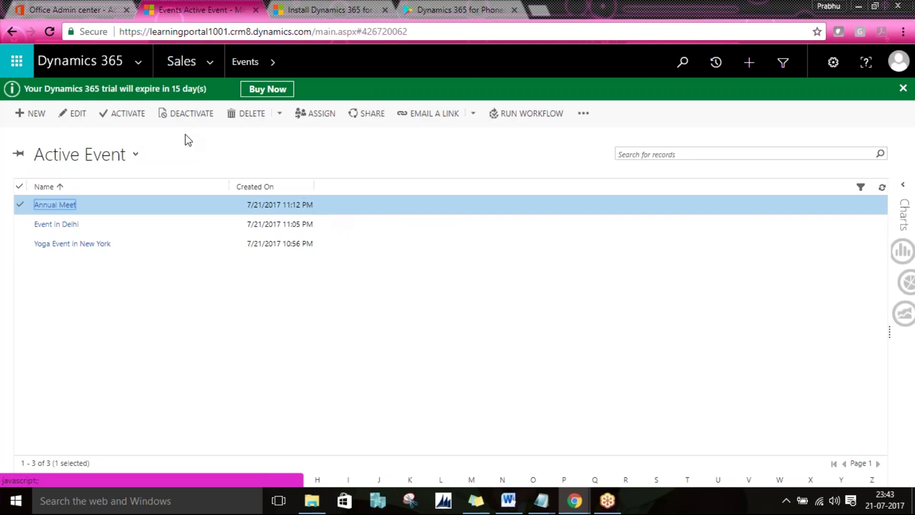
pyautogui.click(167, 114)
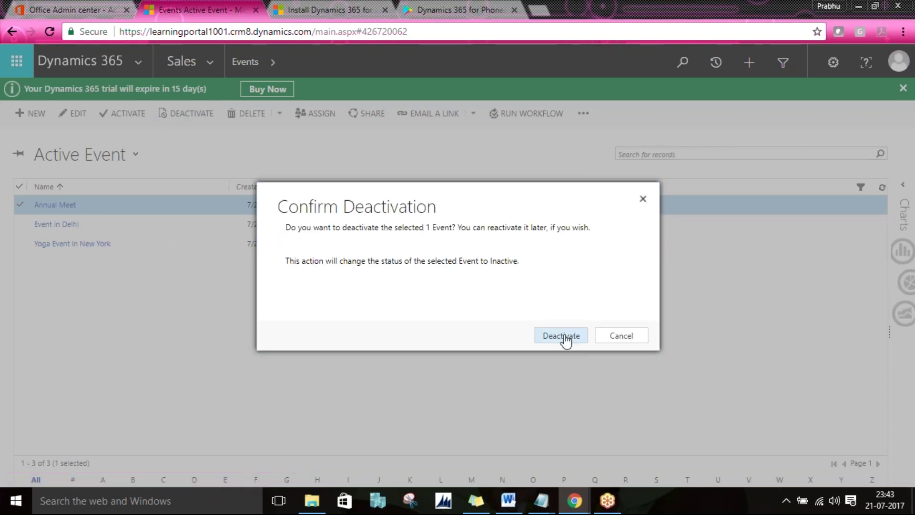
pyautogui.click(564, 337)
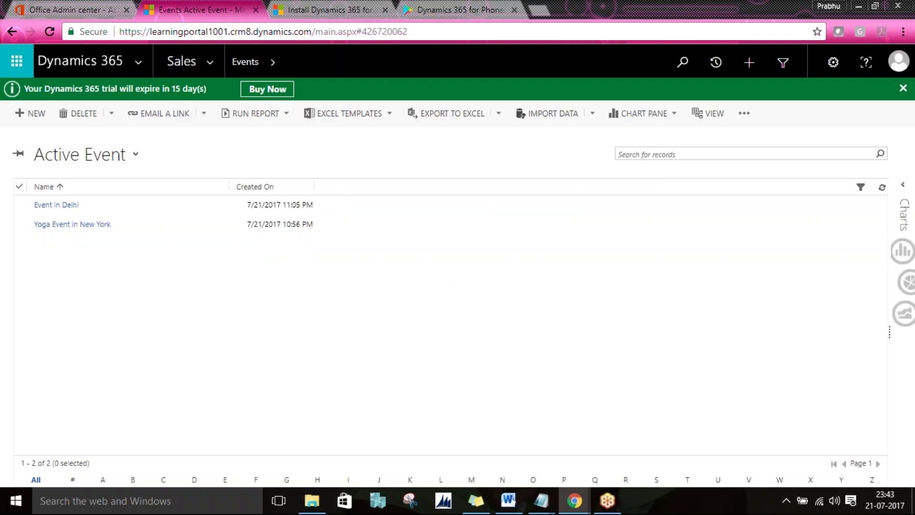
pyautogui.click(112, 168)
pyautogui.click(94, 205)
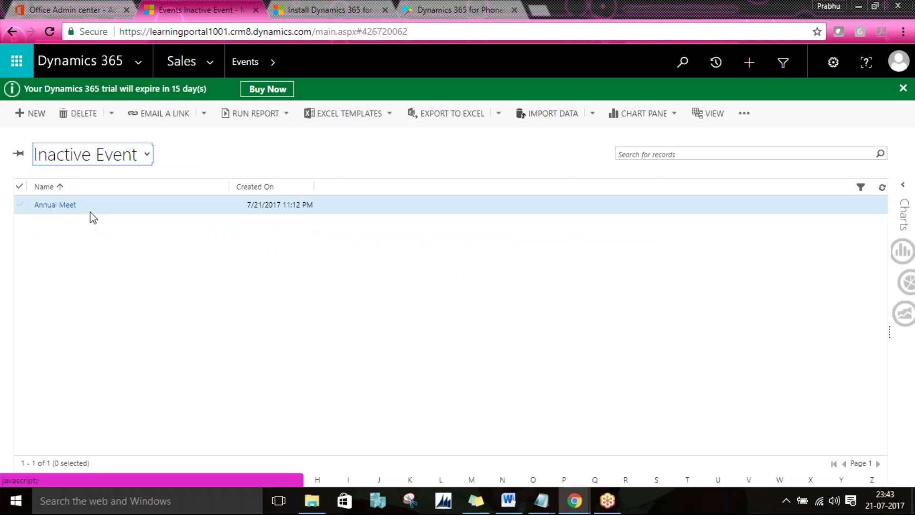
# Step: Deactivate the Event in Delhi record and switch to the Inactive Event view
pyautogui.click(94, 161)
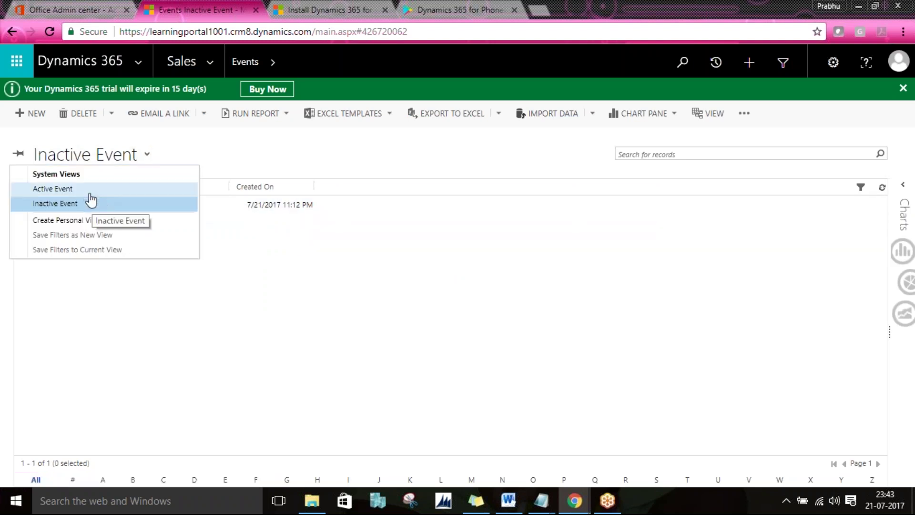
pyautogui.click(88, 190)
pyautogui.click(163, 213)
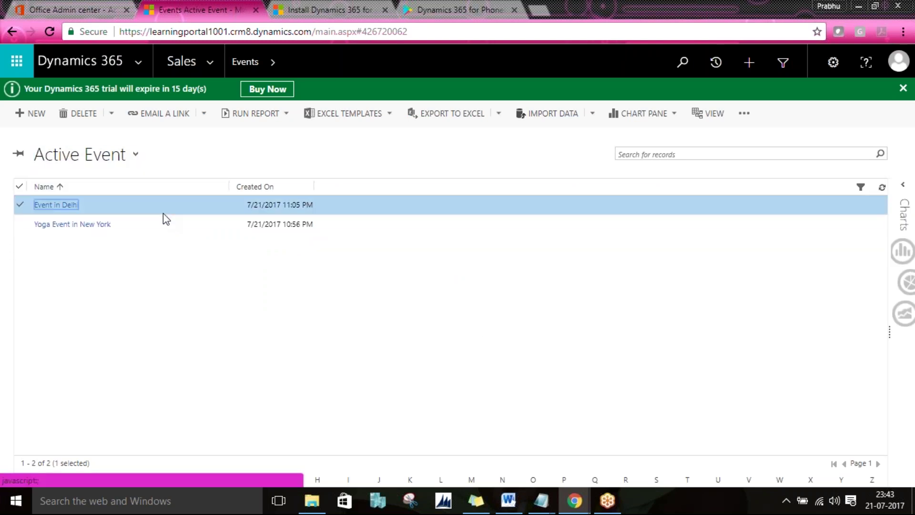
pyautogui.click(205, 116)
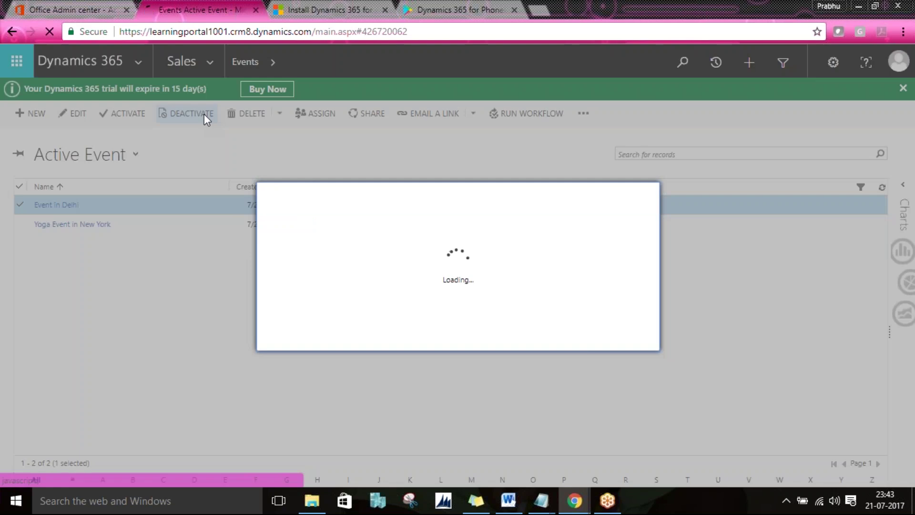
pyautogui.click(561, 337)
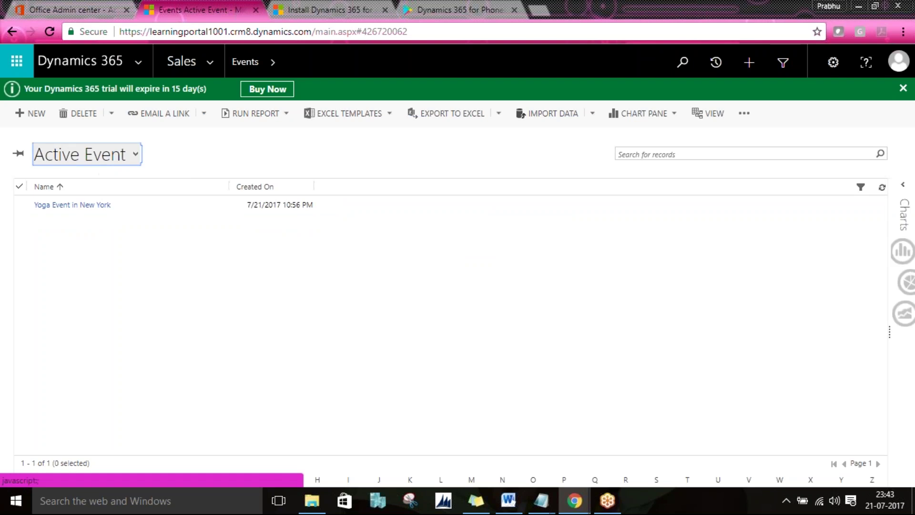
pyautogui.click(112, 157)
pyautogui.click(95, 204)
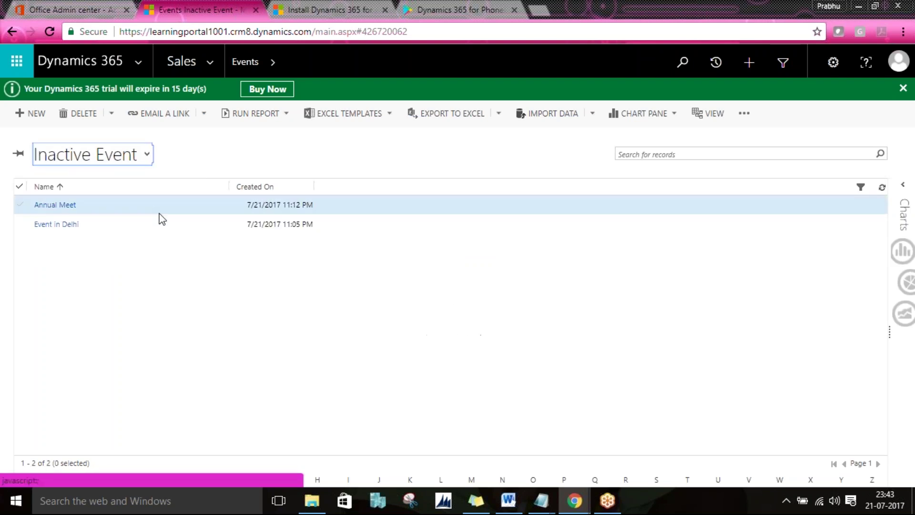
# Step: Reactivate Annual Meet and Event in Delhi, then switch to the Active Event view
pyautogui.click(148, 211)
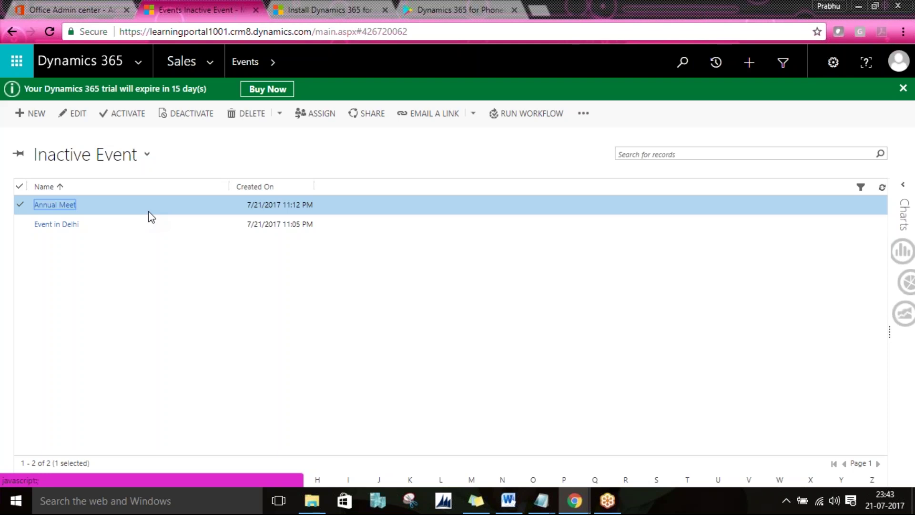
pyautogui.click(151, 217)
pyautogui.click(129, 117)
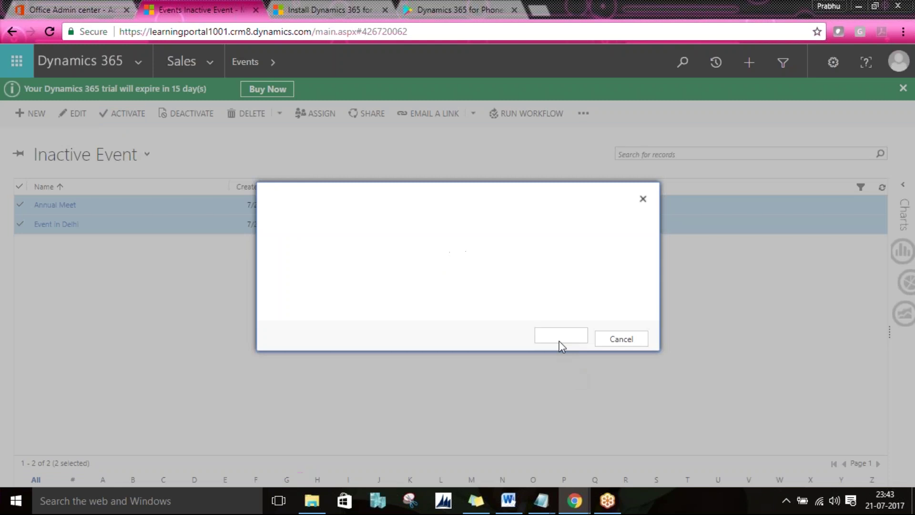
pyautogui.click(556, 340)
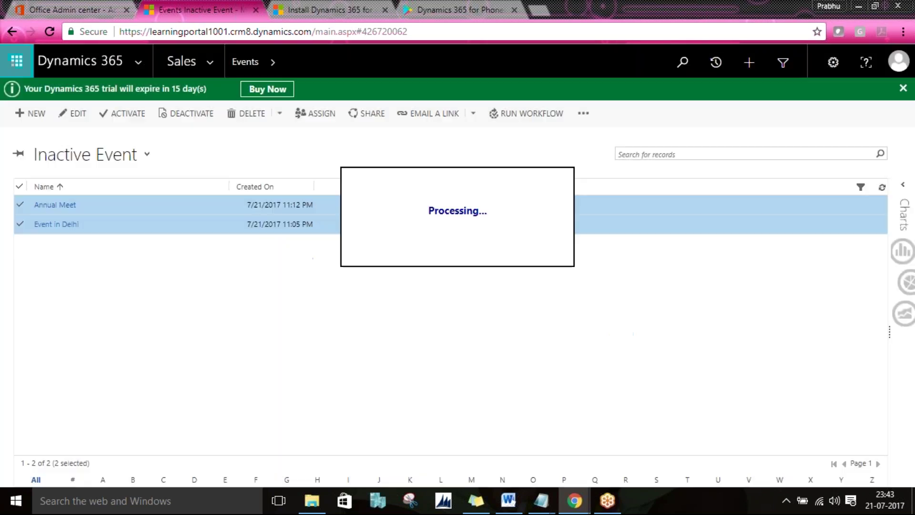
pyautogui.click(136, 155)
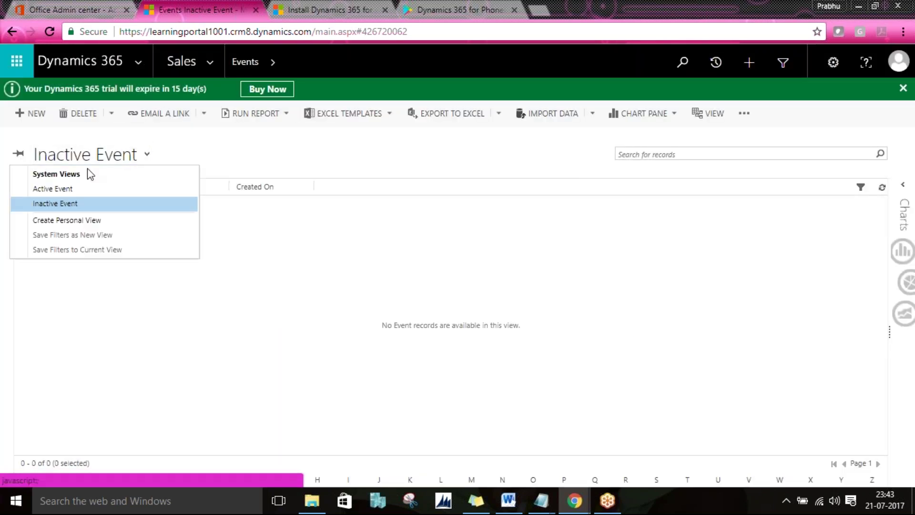
pyautogui.click(70, 190)
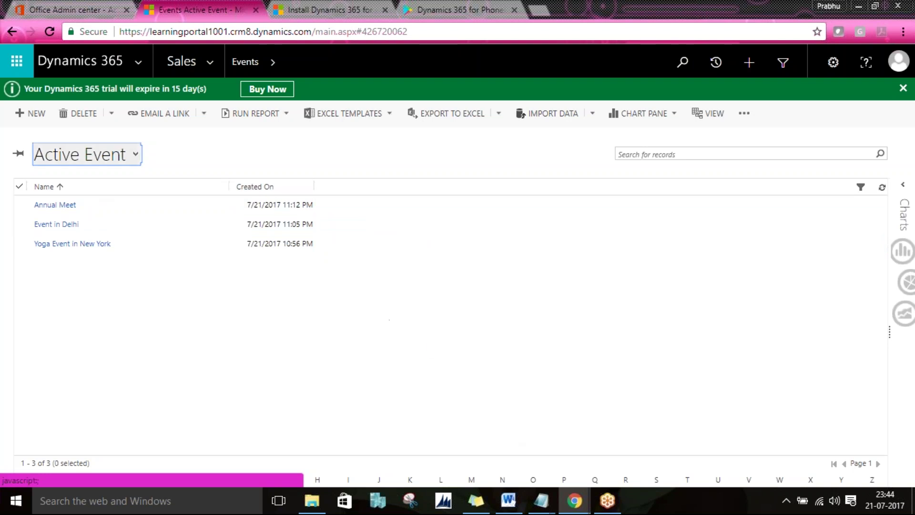
# Step: Open the Active Event view for editing in the Event Solution window
pyautogui.click(570, 505)
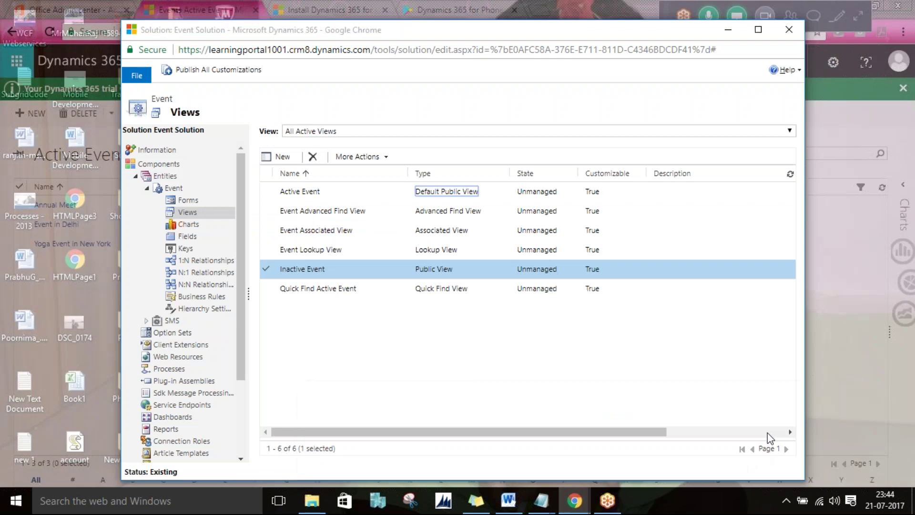
pyautogui.click(766, 433)
pyautogui.doubleClick(311, 191)
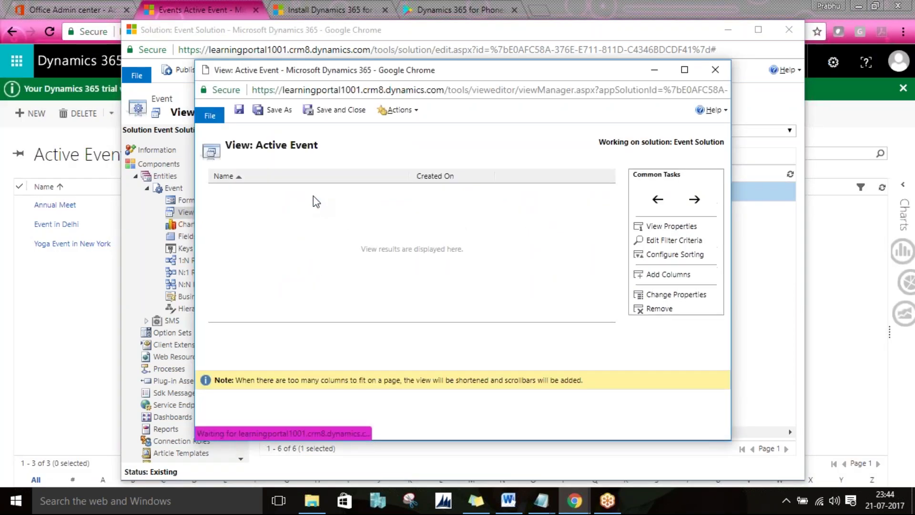
# Step: Add the Event Cost, Event Type, Event Number and Currency columns to the Active Event view
pyautogui.click(667, 276)
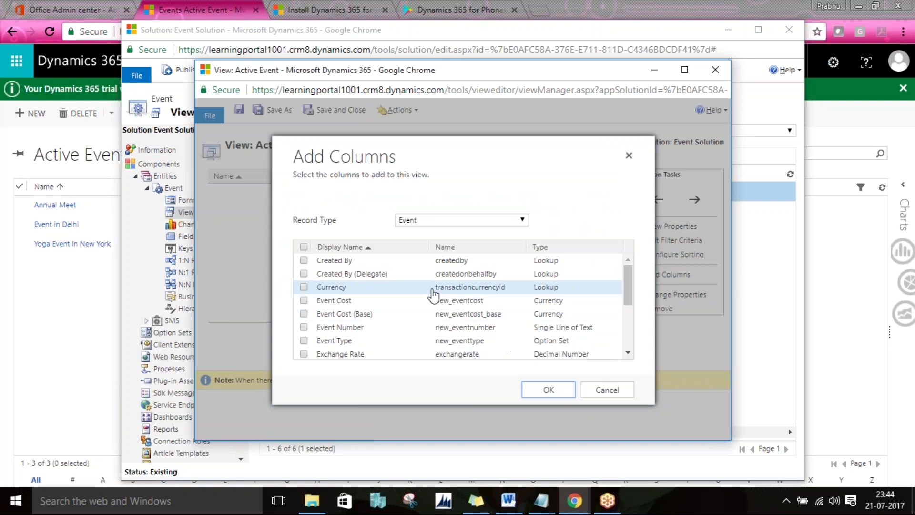
pyautogui.click(478, 301)
pyautogui.scroll(-1, 464, 290)
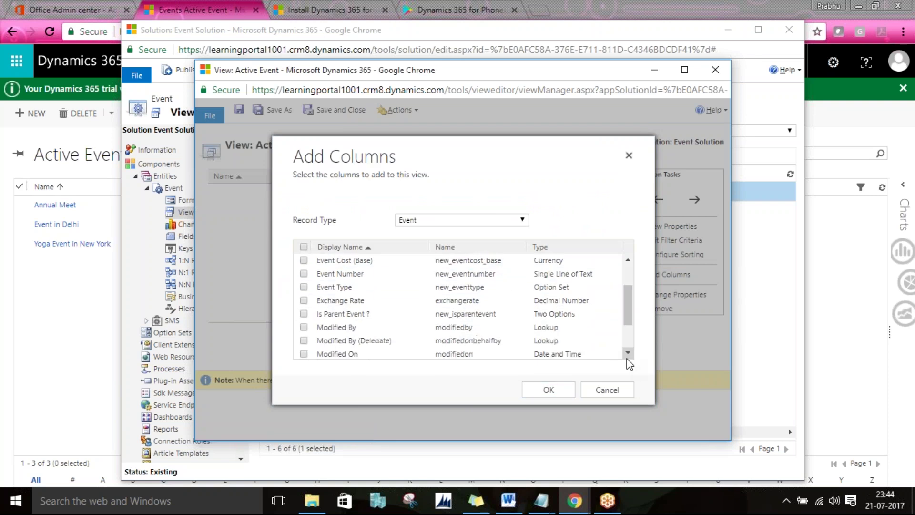
pyautogui.click(465, 288)
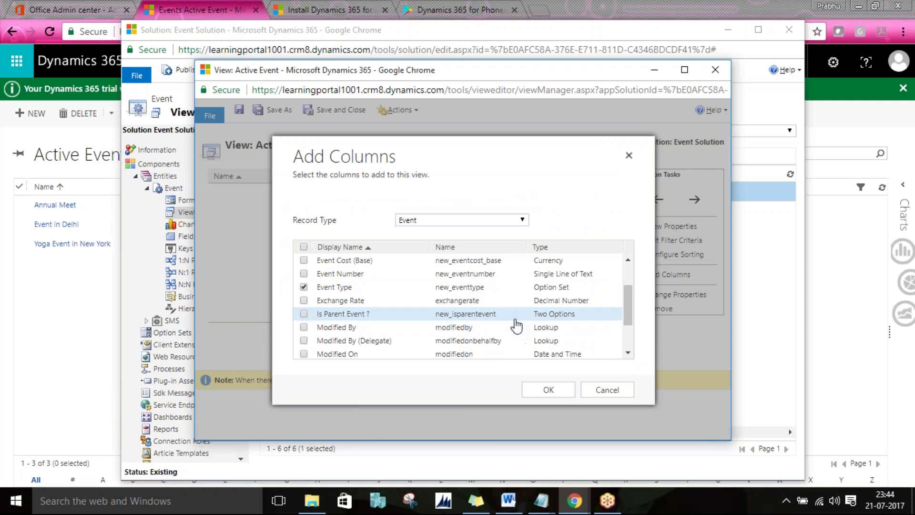
pyautogui.click(474, 274)
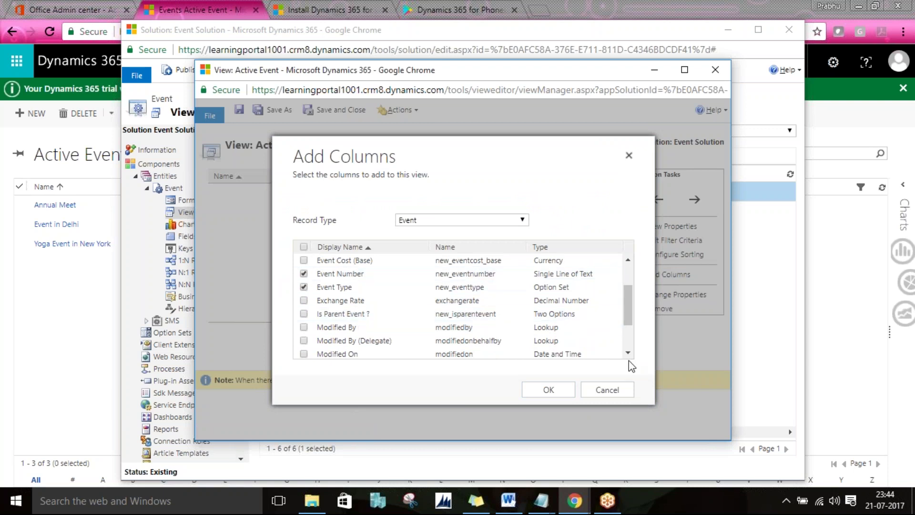
pyautogui.scroll(-1, 632, 361)
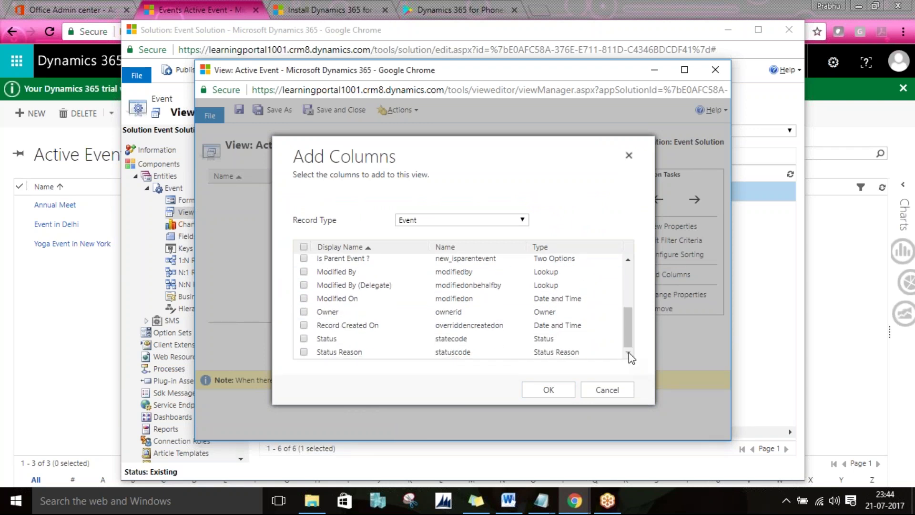
pyautogui.click(628, 260)
pyautogui.click(628, 260)
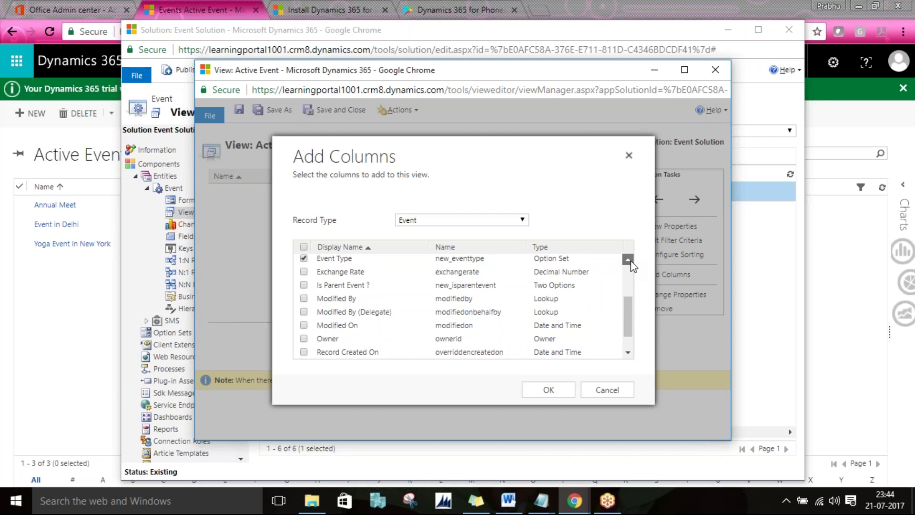
pyautogui.click(628, 260)
pyautogui.click(628, 260)
pyautogui.click(627, 260)
pyautogui.click(627, 260)
pyautogui.click(626, 260)
pyautogui.click(627, 260)
pyautogui.click(524, 300)
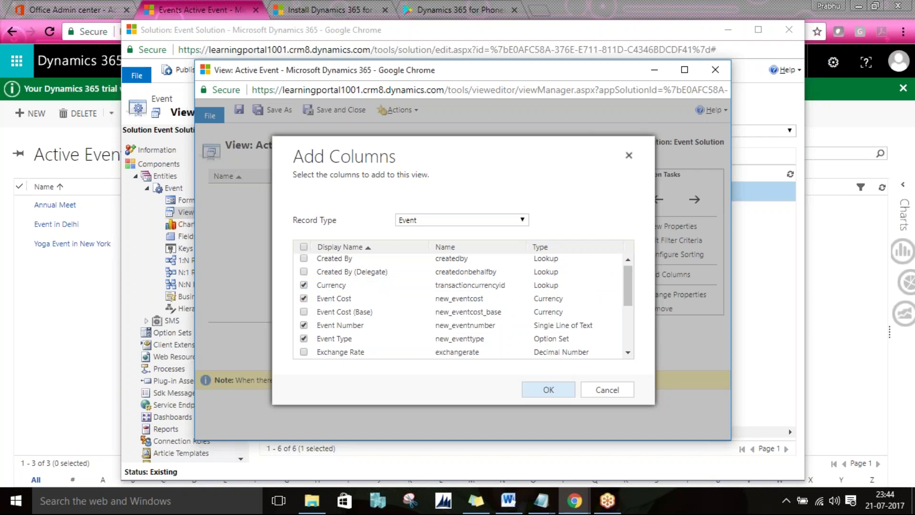
pyautogui.click(557, 392)
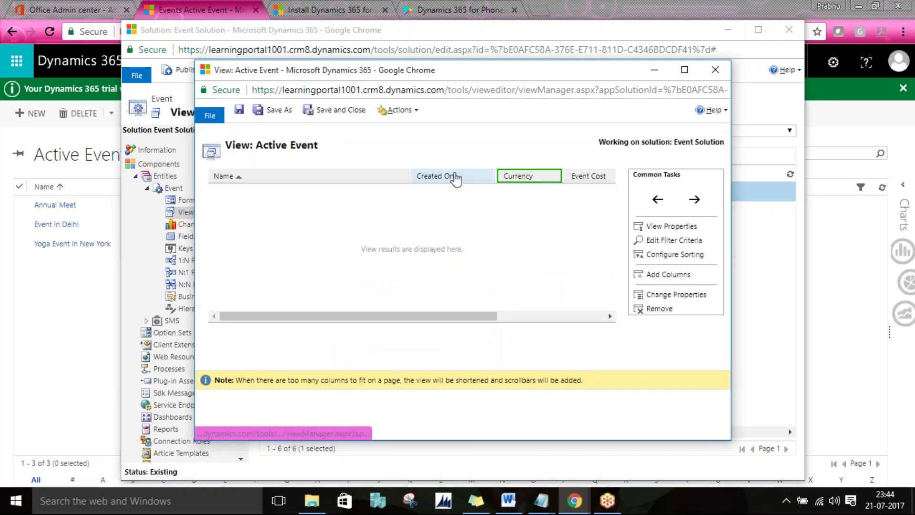
# Step: Move Created On to the last column and save and close the view
pyautogui.click(452, 176)
pyautogui.click(692, 206)
pyautogui.click(691, 206)
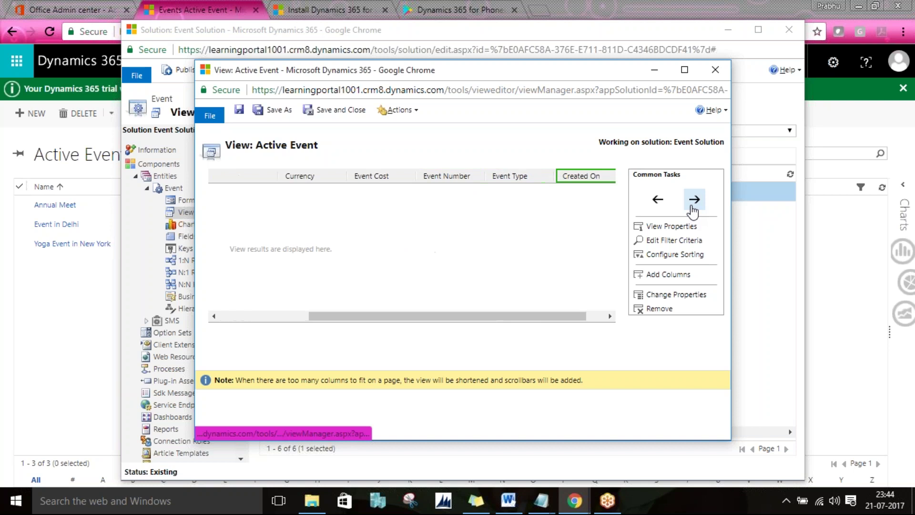
pyautogui.click(338, 115)
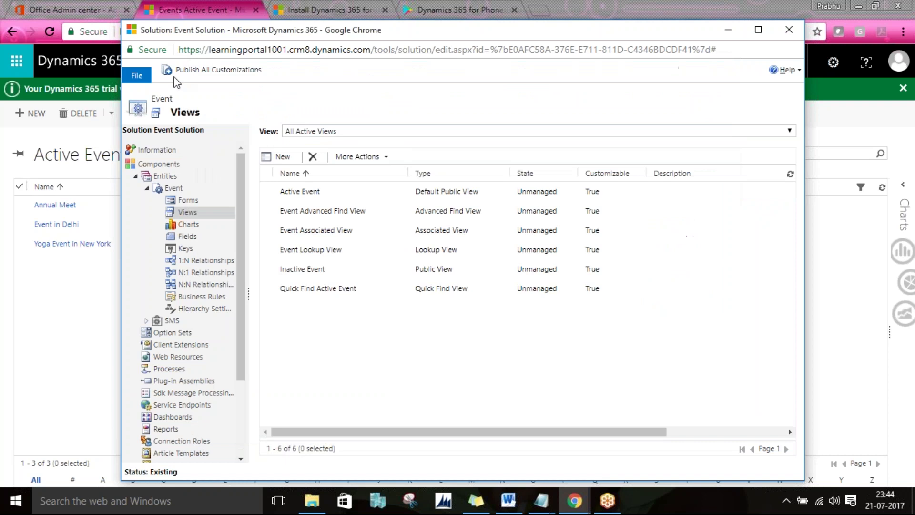
# Step: Publish the Event entity's customizations, then bring the Events list back to the front
pyautogui.click(175, 189)
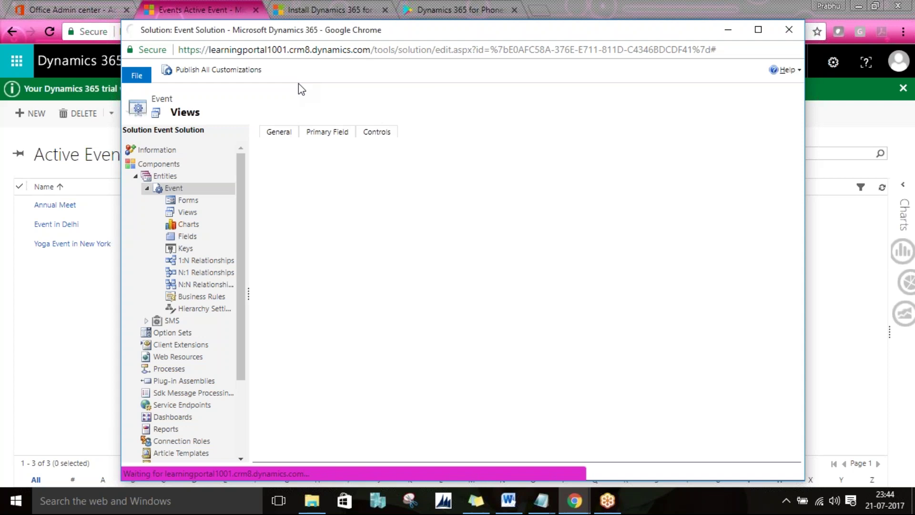
pyautogui.click(316, 79)
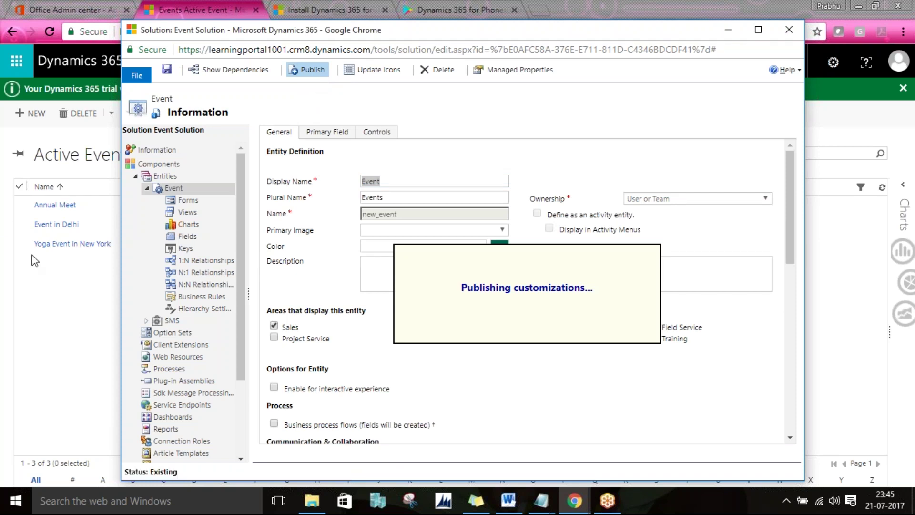
pyautogui.click(73, 139)
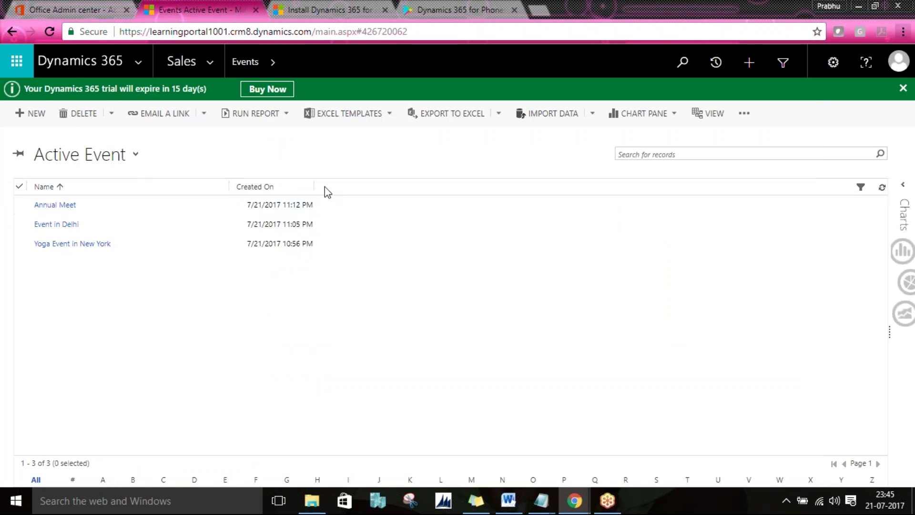
# Step: Reload the Events page, close the Admin center, install guide and Google Play tabs, and dismiss the pending email warning
pyautogui.hotkey('alt', 'Tab')
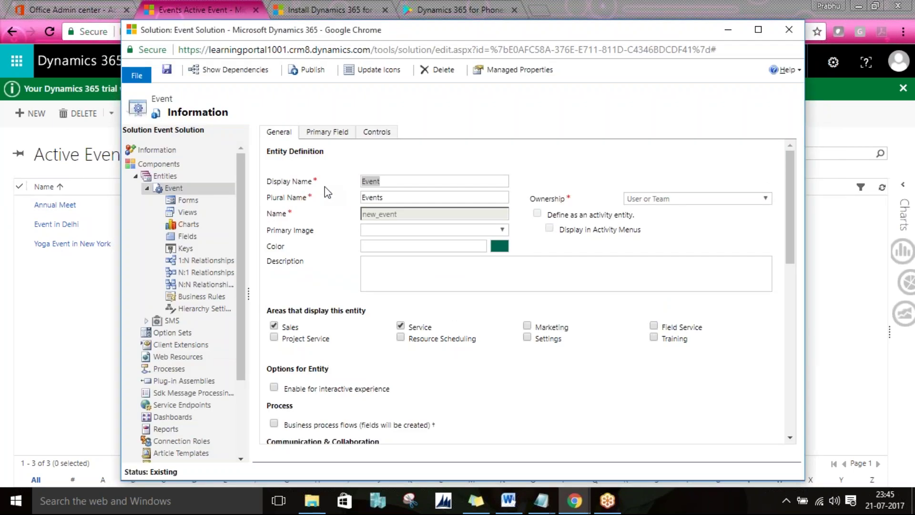
pyautogui.click(64, 135)
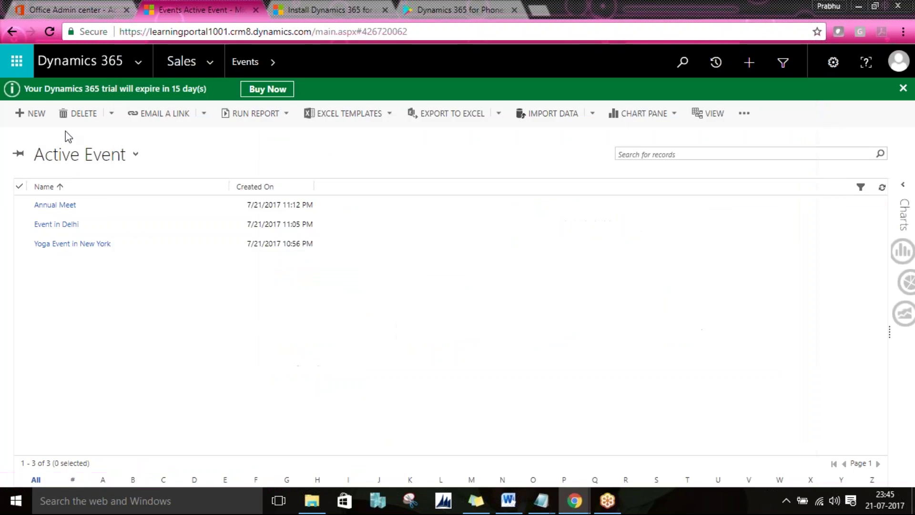
pyautogui.click(45, 35)
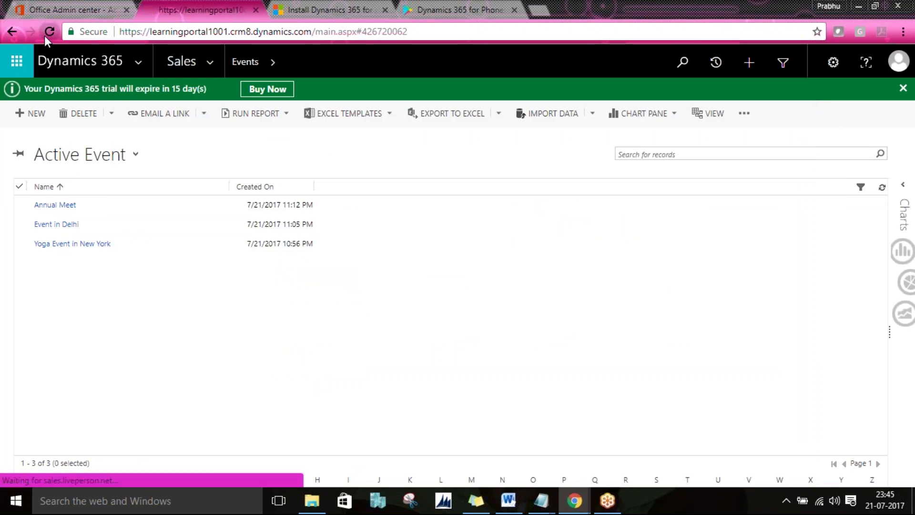
pyautogui.click(126, 9)
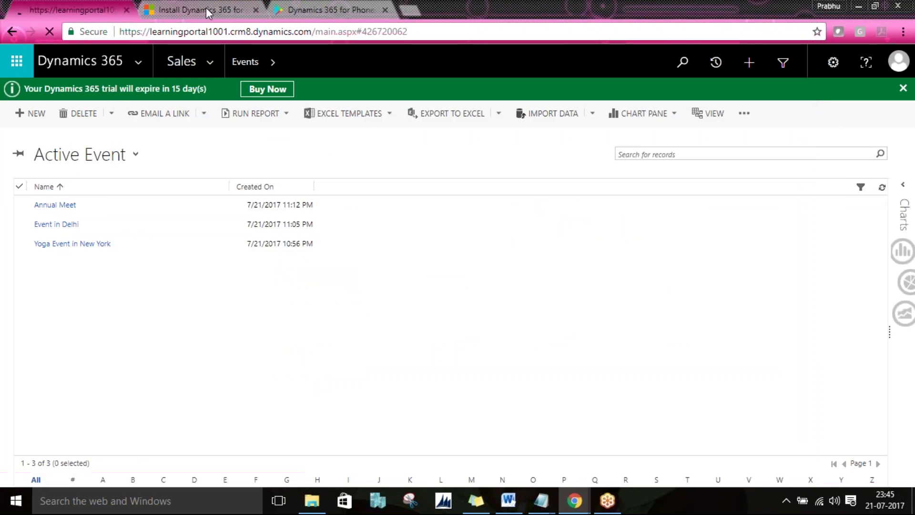
pyautogui.click(264, 15)
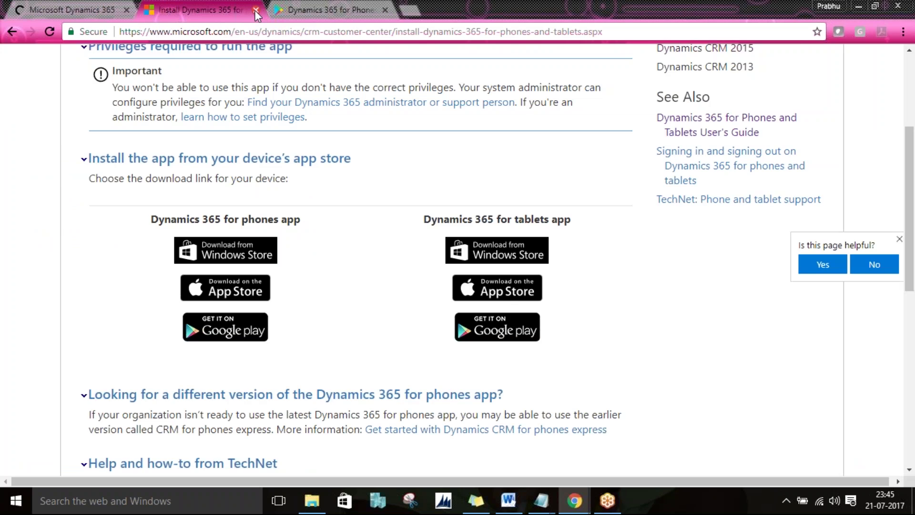
pyautogui.click(256, 10)
pyautogui.click(256, 10)
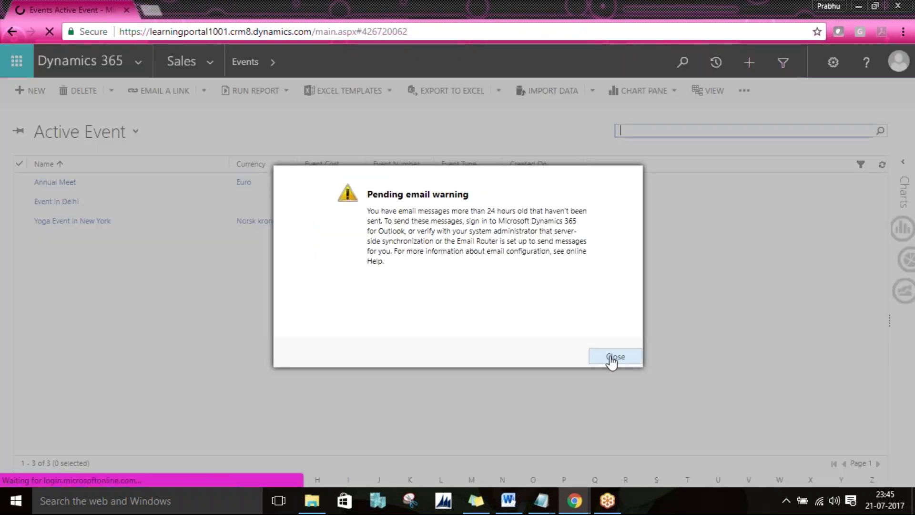
pyautogui.click(614, 357)
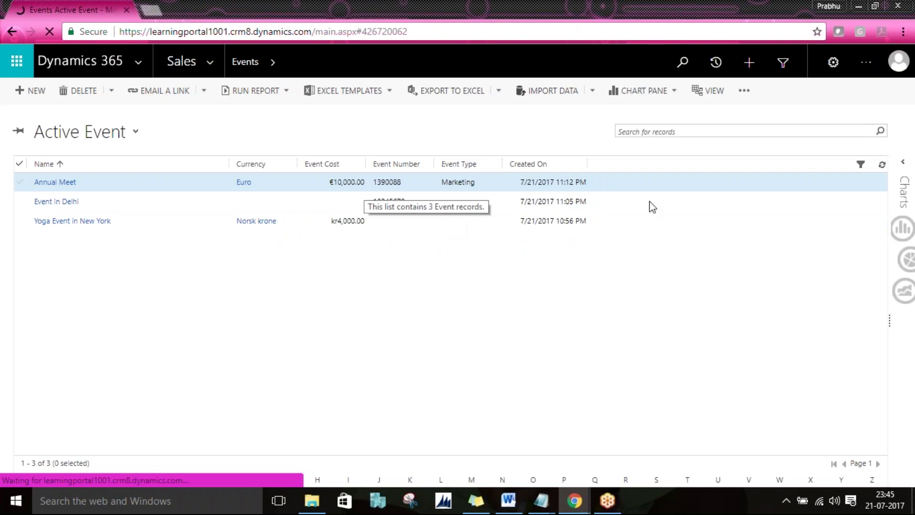
pyautogui.hotkey('alt', 'Tab')
pyautogui.hotkey('alt', 'Tab')
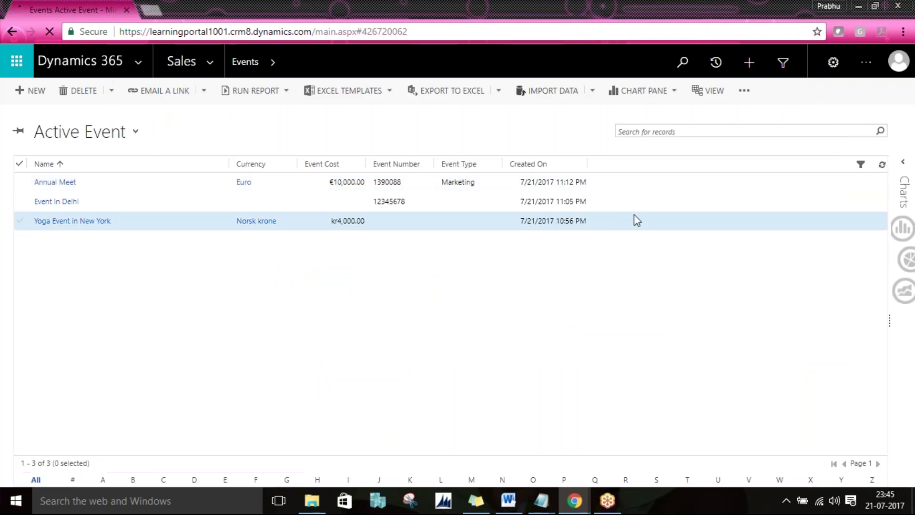
pyautogui.hotkey('alt', 'Tab')
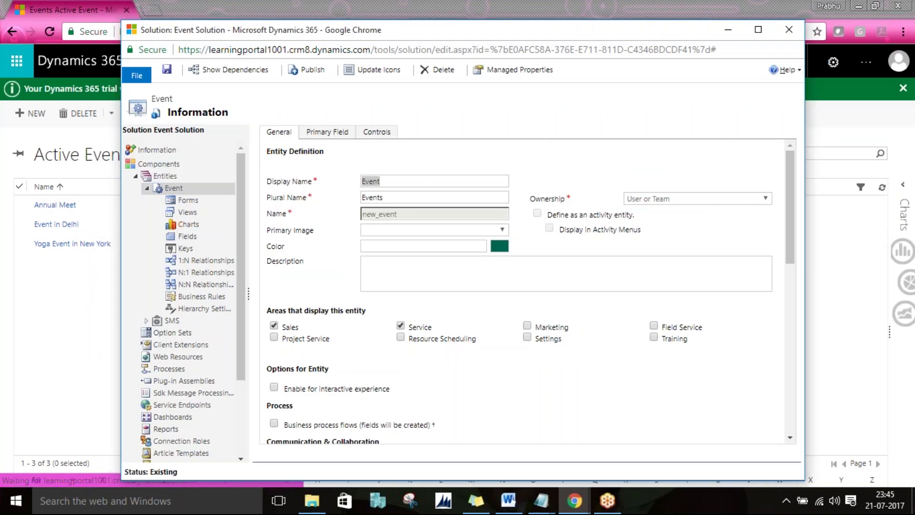
# Step: Open the Active Event view and bring up Change Properties for its Event Number column
pyautogui.click(187, 212)
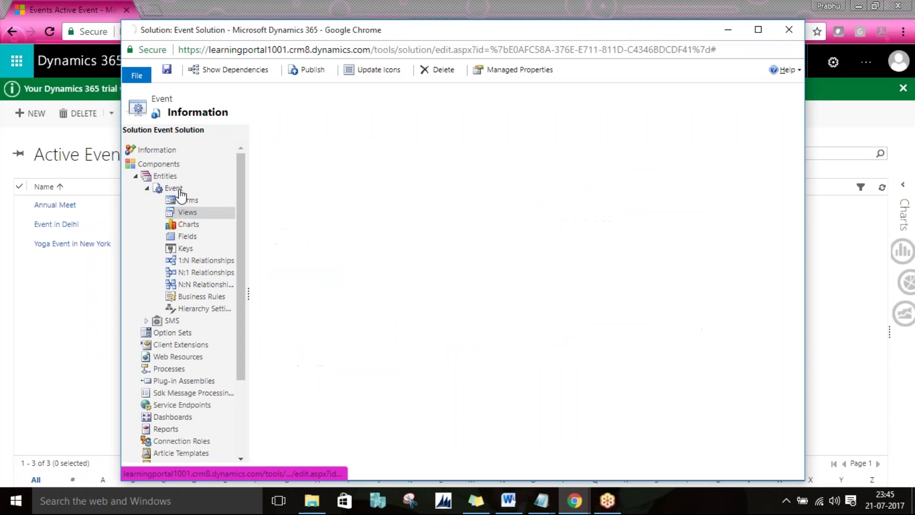
pyautogui.doubleClick(319, 195)
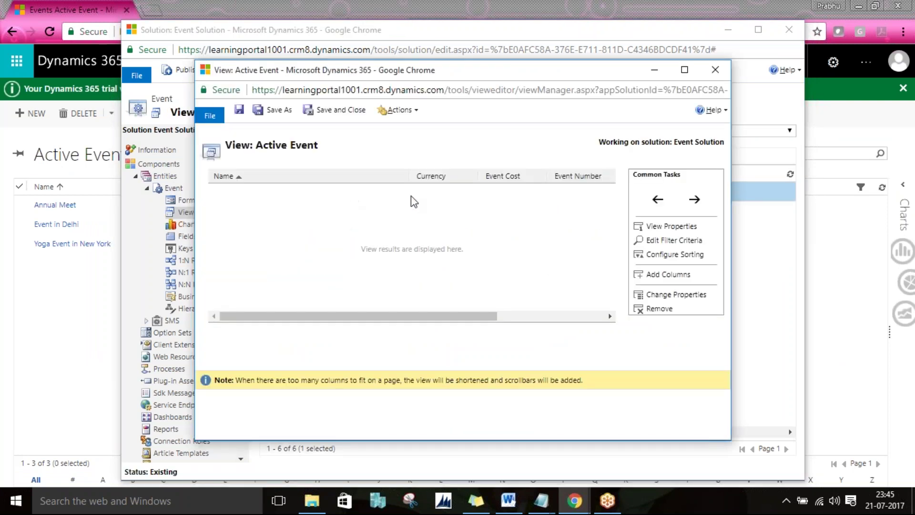
pyautogui.click(370, 187)
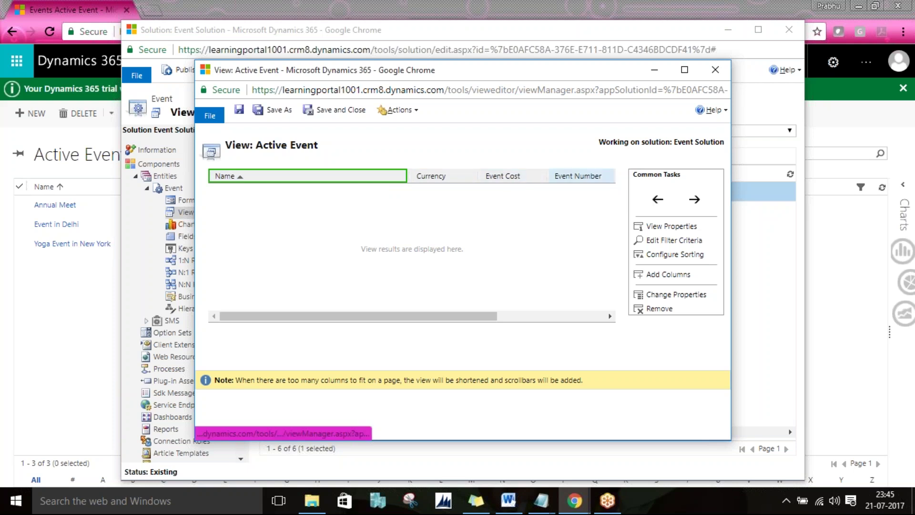
pyautogui.click(579, 176)
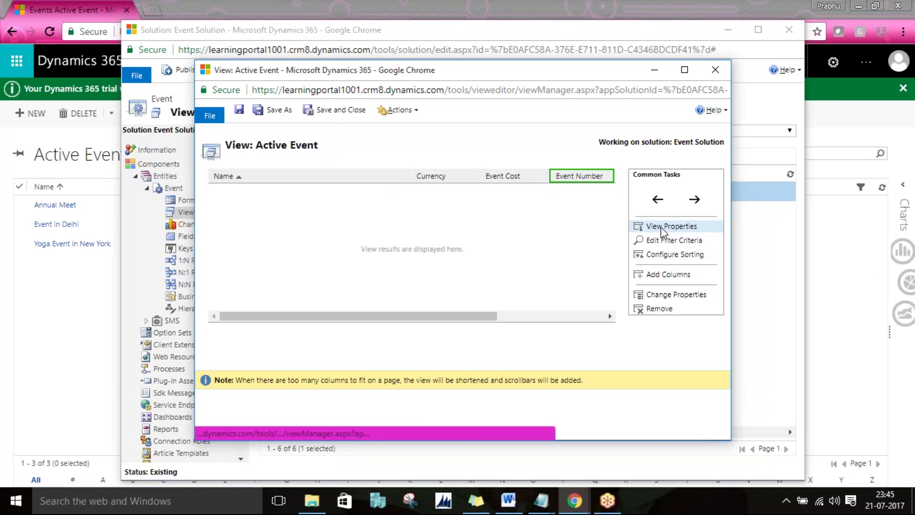
pyautogui.click(660, 228)
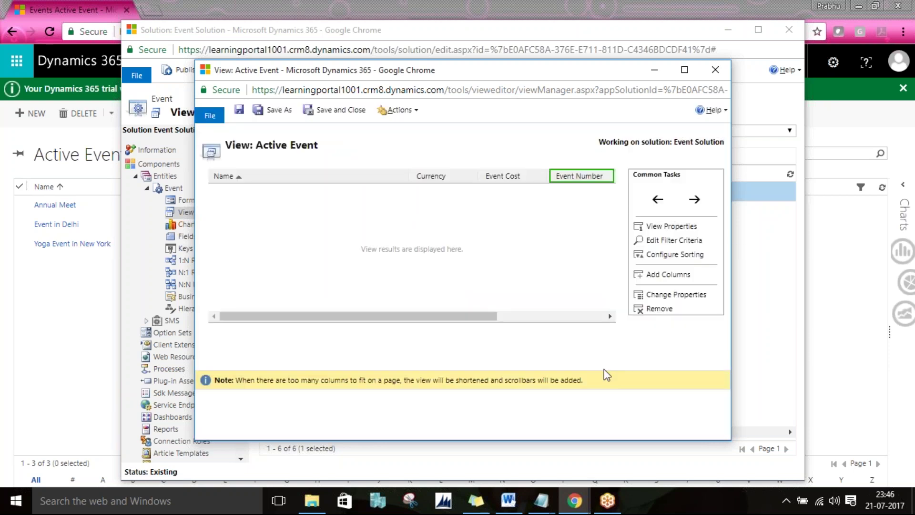
pyautogui.click(673, 296)
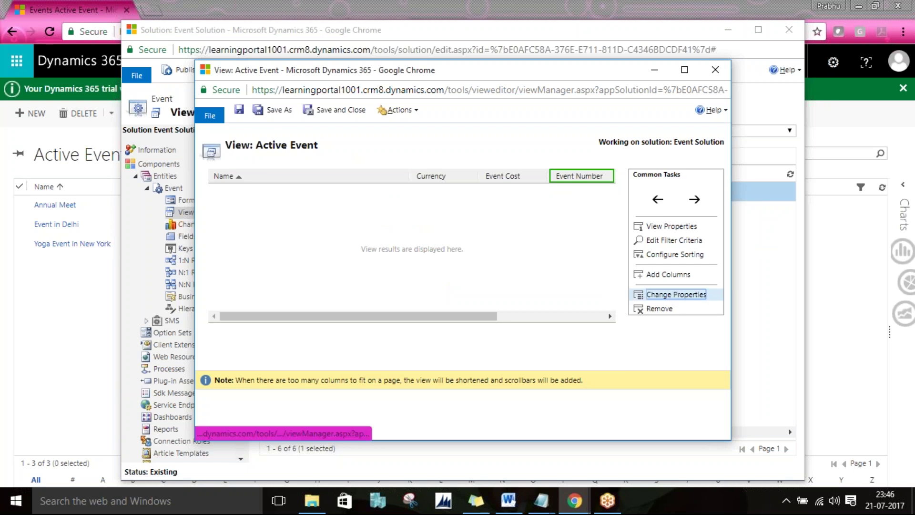
# Step: Set the Event Number column width to 200px and dismiss the error alerts
pyautogui.click(542, 347)
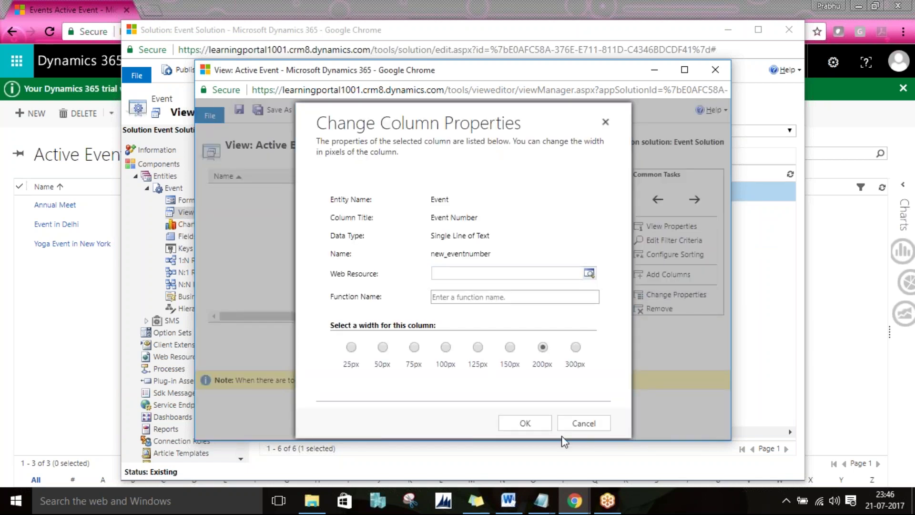
pyautogui.click(525, 423)
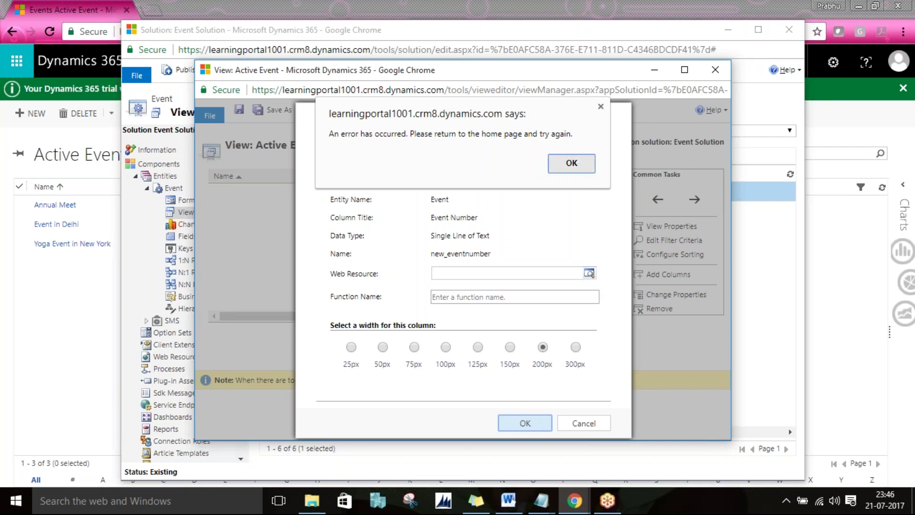
pyautogui.click(571, 163)
pyautogui.click(676, 294)
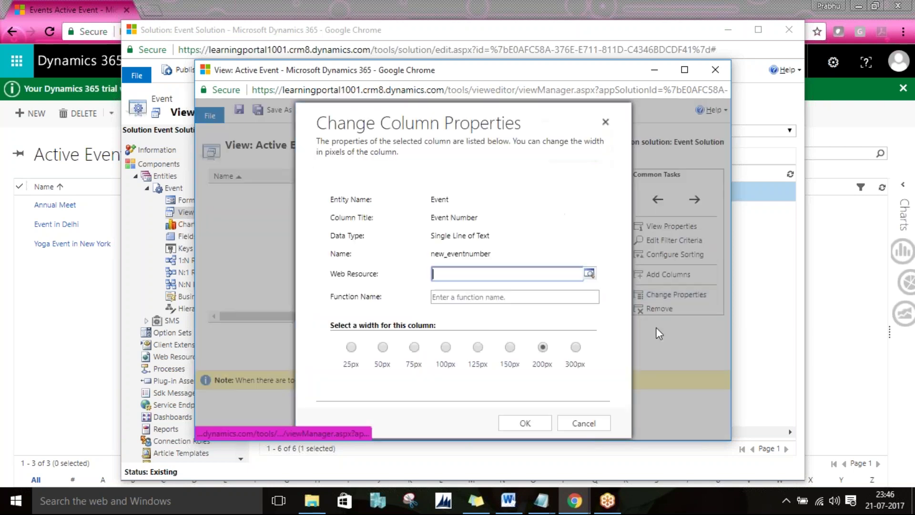
pyautogui.click(540, 426)
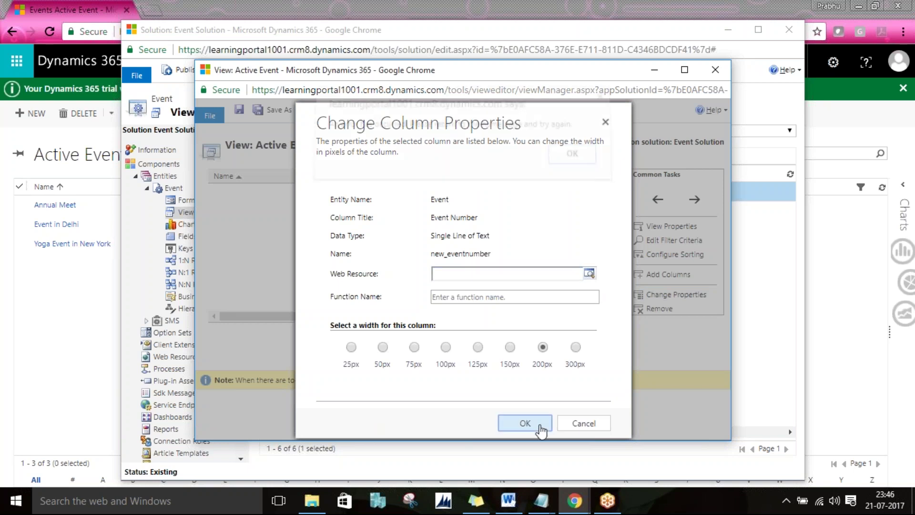
pyautogui.click(573, 163)
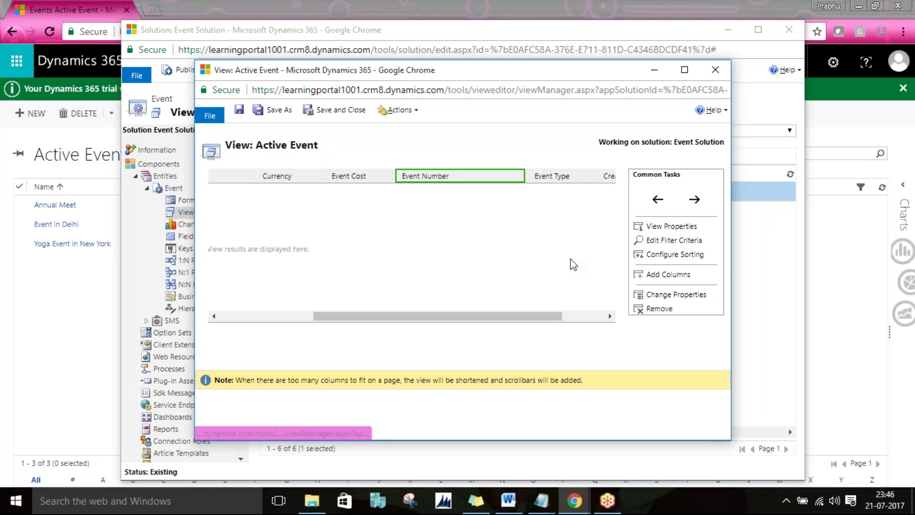
# Step: Add a filter condition below Status Equals Active where Name contains 'event'
pyautogui.click(639, 240)
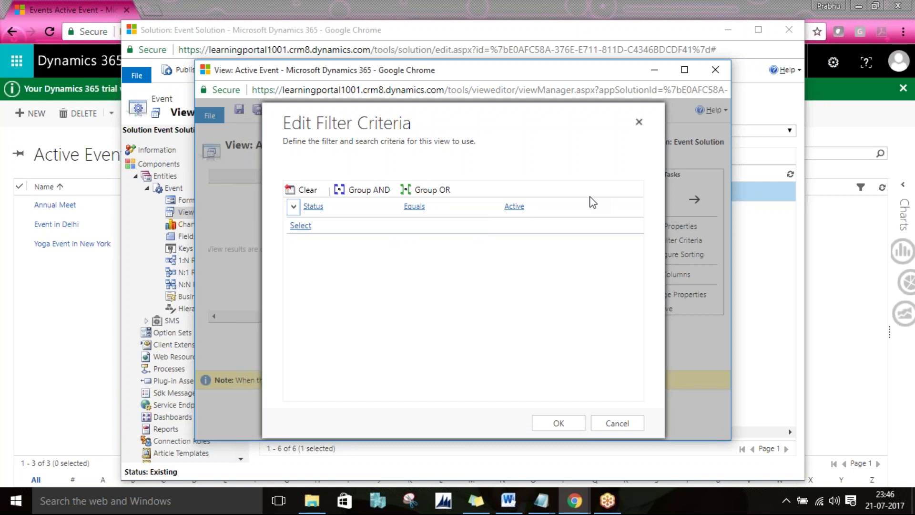
pyautogui.click(301, 225)
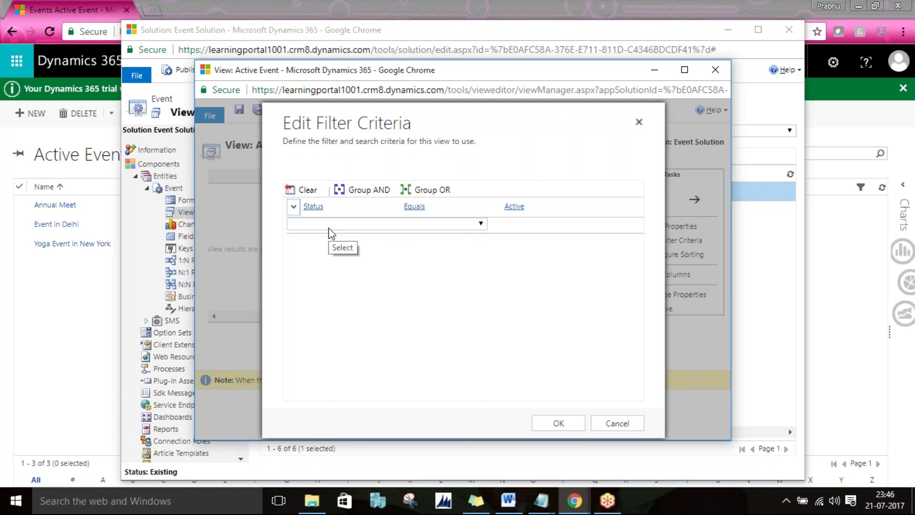
pyautogui.click(294, 206)
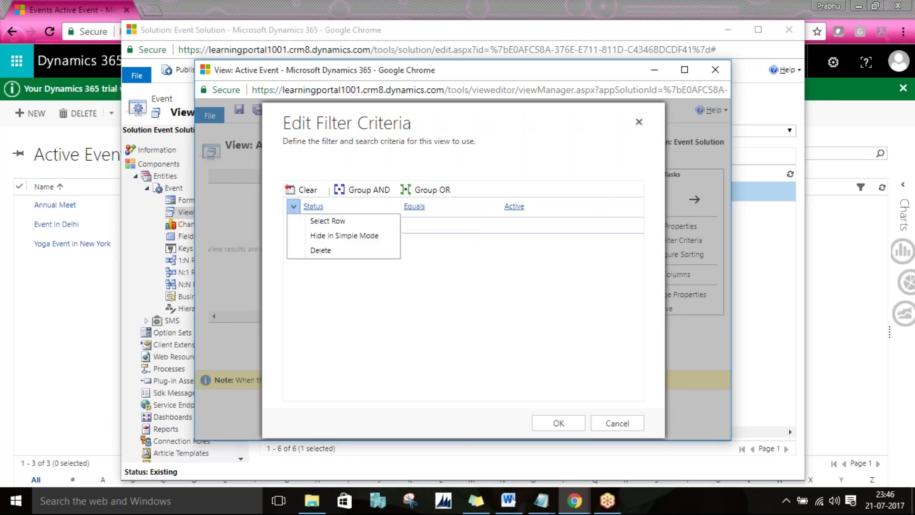
pyautogui.click(417, 252)
pyautogui.click(327, 225)
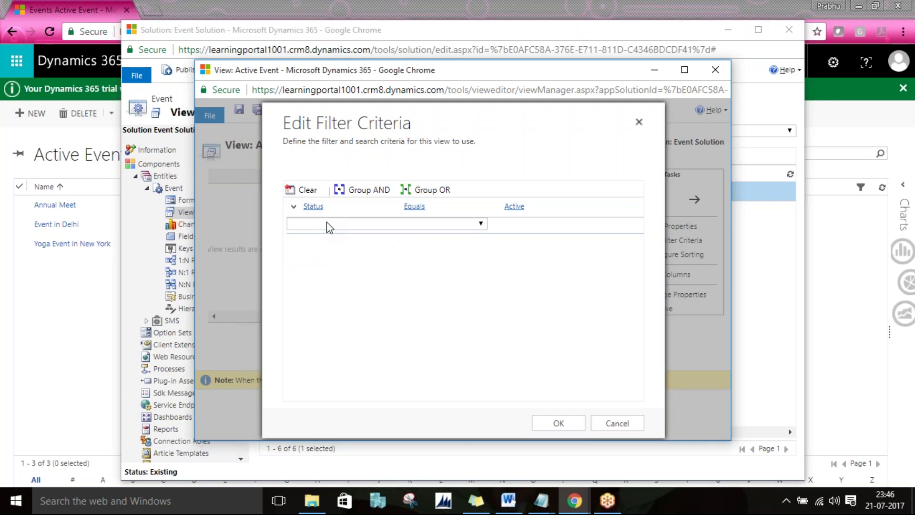
pyautogui.click(327, 223)
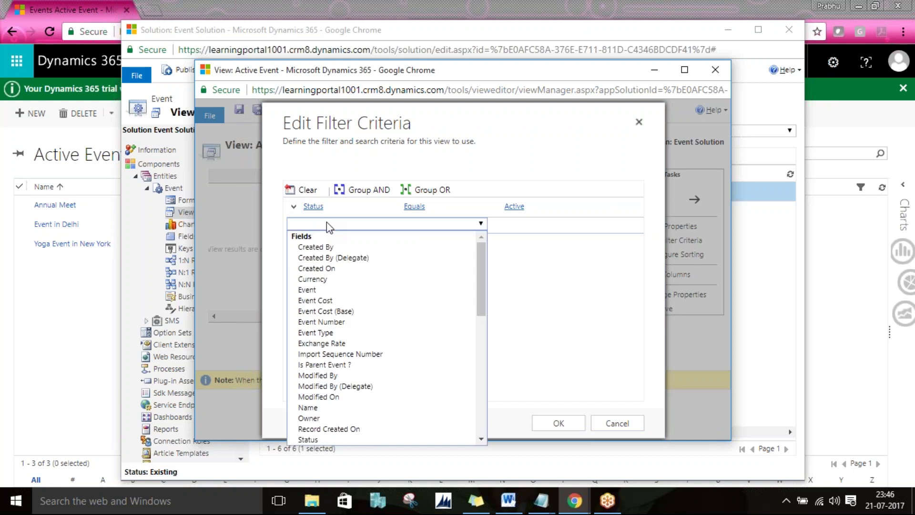
pyautogui.press('n')
pyautogui.press('Return')
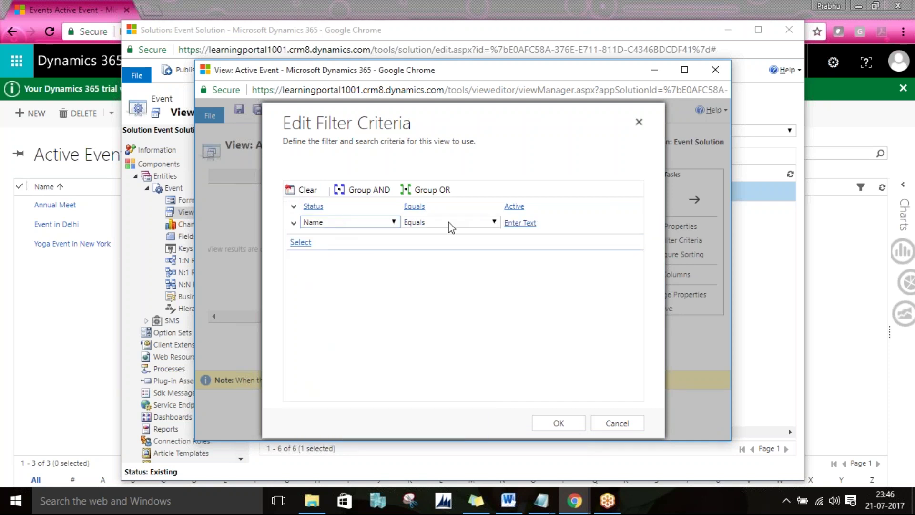
pyautogui.click(448, 222)
pyautogui.click(437, 255)
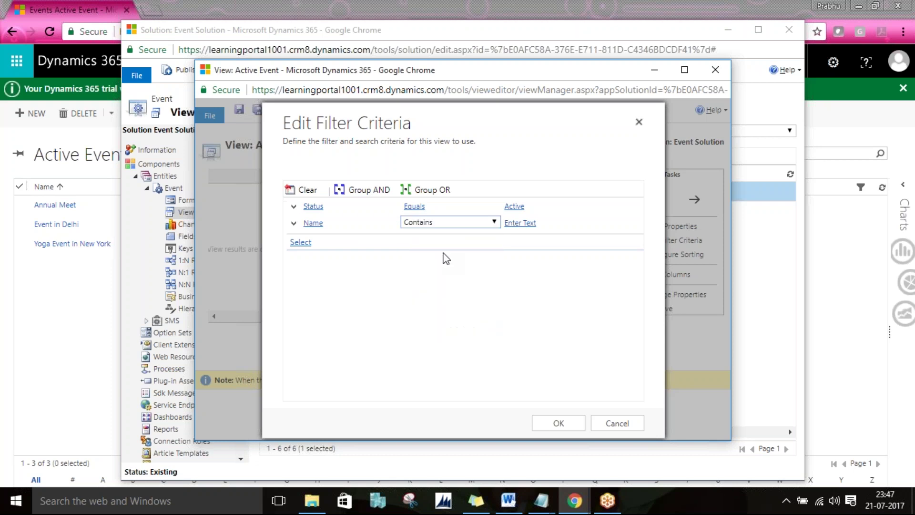
pyautogui.click(527, 222)
pyautogui.write('even')
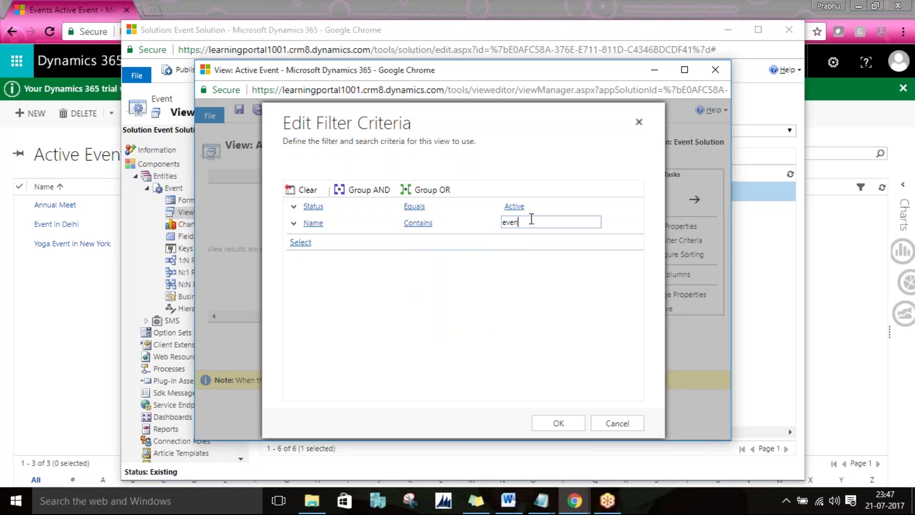
pyautogui.write('t')
pyautogui.click(561, 423)
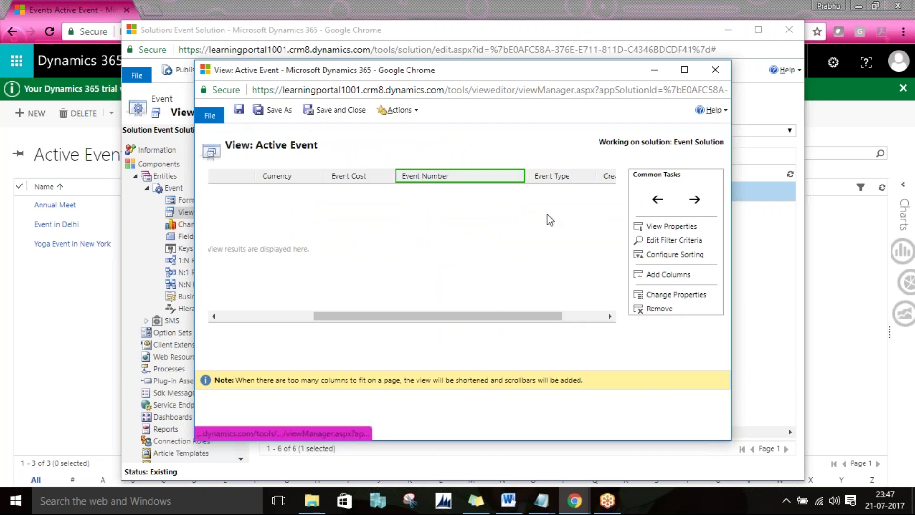
# Step: Change that condition to Created On with the Today operator and confirm the filter
pyautogui.click(679, 240)
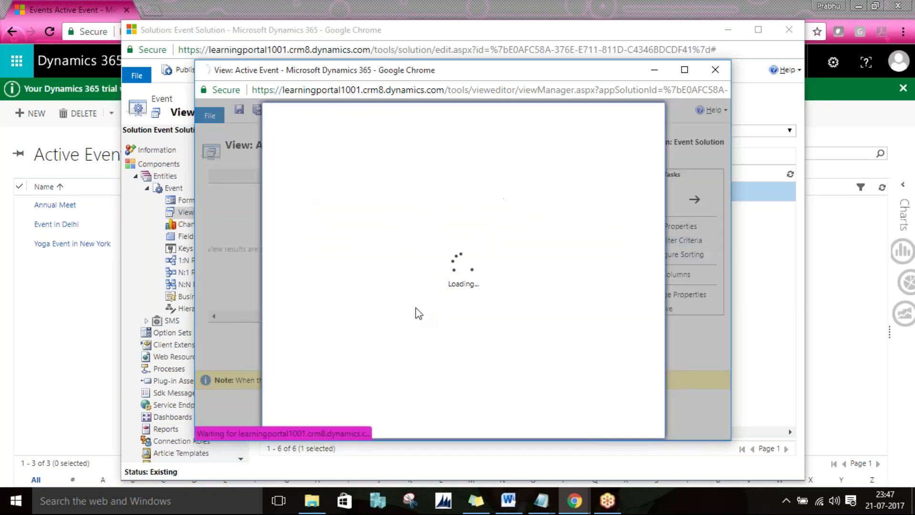
pyautogui.click(334, 224)
pyautogui.click(333, 226)
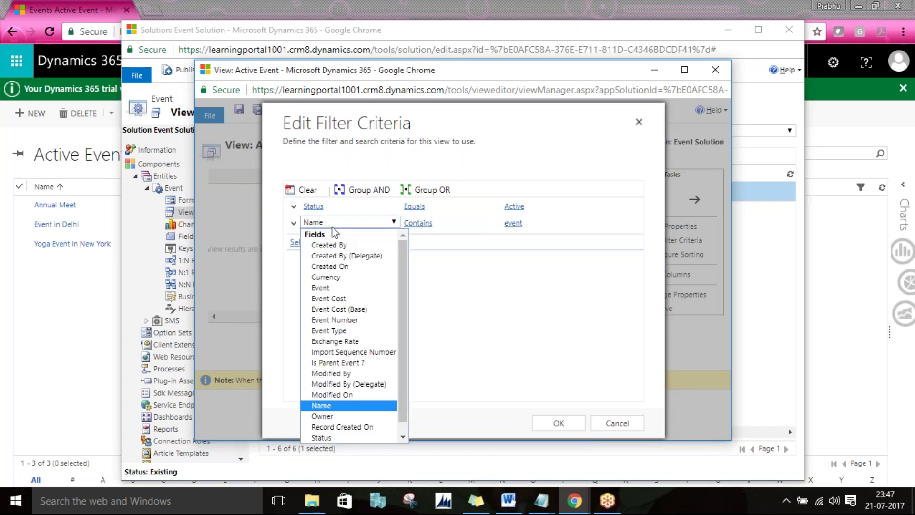
pyautogui.click(344, 267)
pyautogui.click(412, 224)
pyautogui.click(416, 225)
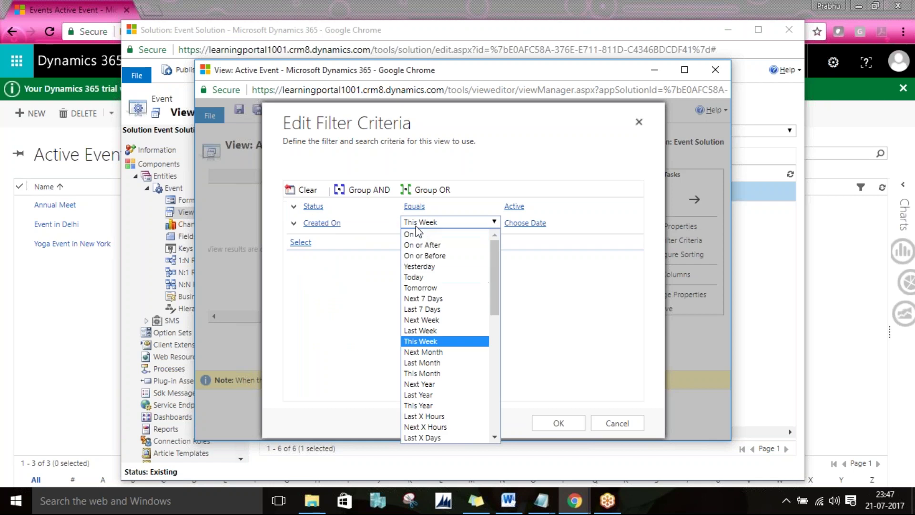
pyautogui.click(416, 226)
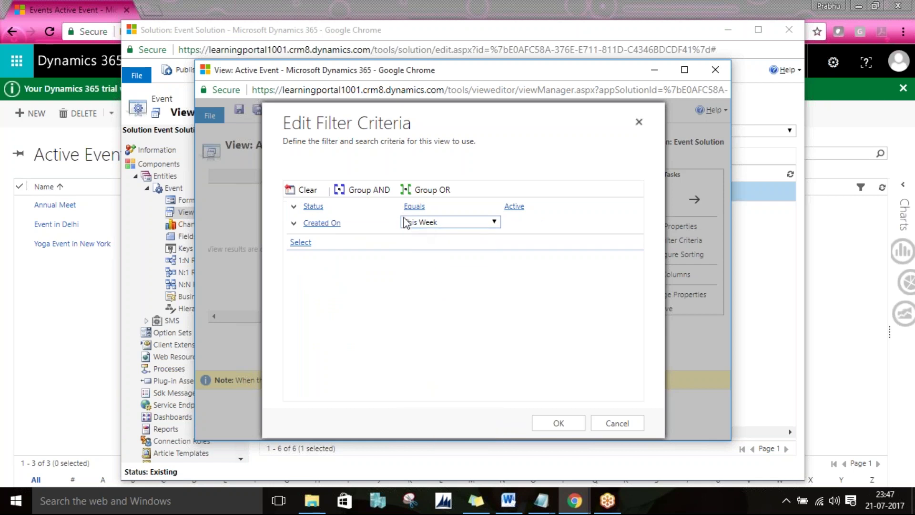
pyautogui.click(432, 223)
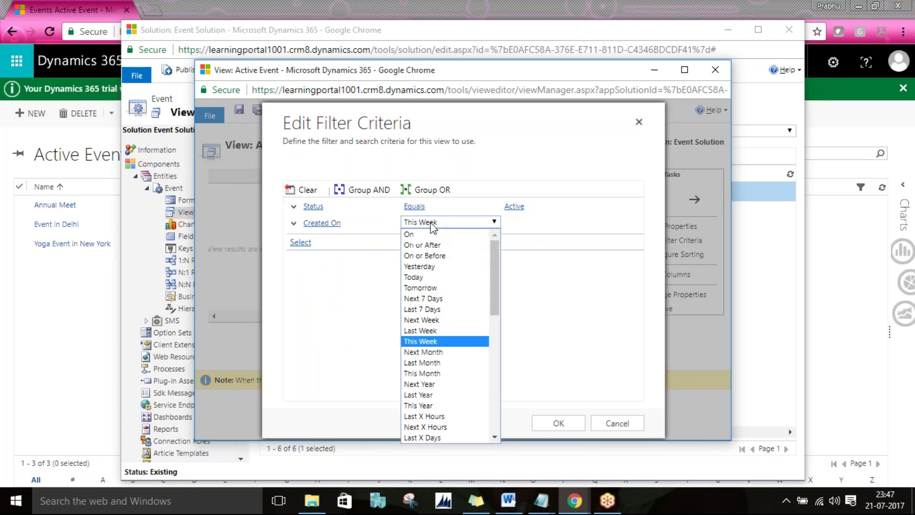
pyautogui.press('Down')
pyautogui.press('Down')
pyautogui.press('Down')
pyautogui.press('Up')
pyautogui.press('Up')
pyautogui.press('Up')
pyautogui.press('Up')
pyautogui.press('Up')
pyautogui.press('Up')
pyautogui.press('Up')
pyautogui.press('Up')
pyautogui.press('Up')
pyautogui.press('Return')
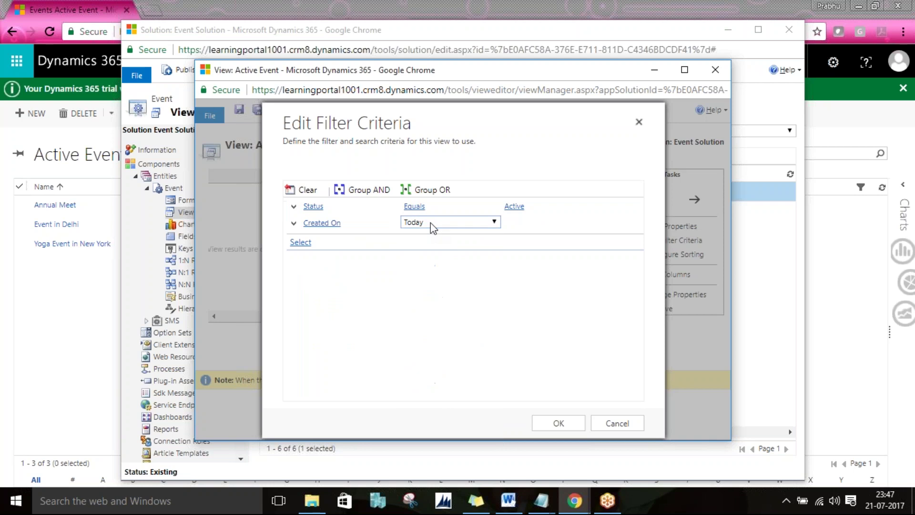
pyautogui.click(307, 206)
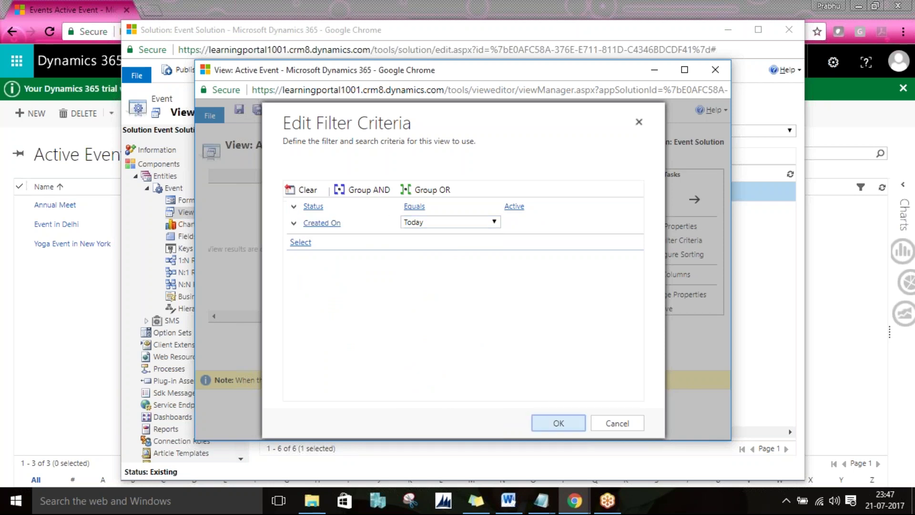
pyautogui.click(555, 422)
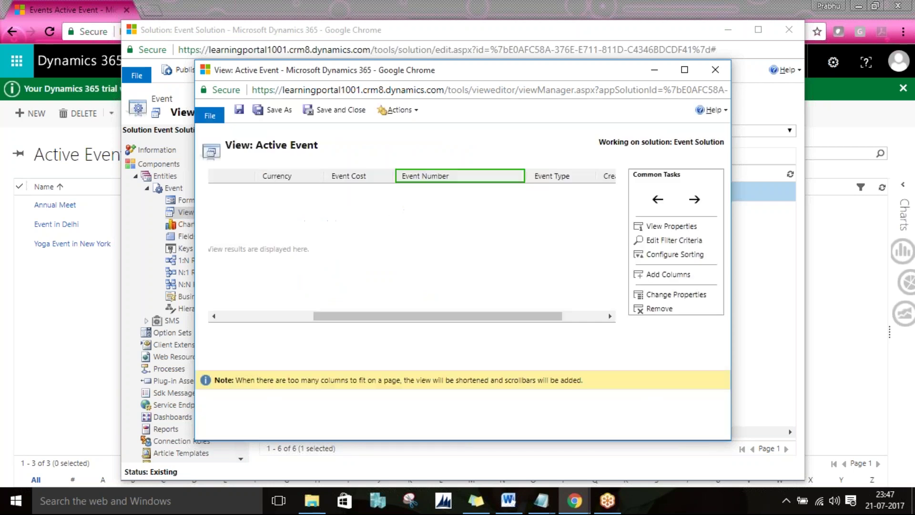
# Step: Save and close the Active Event view, then publish the Event entity customizations
pyautogui.click(238, 109)
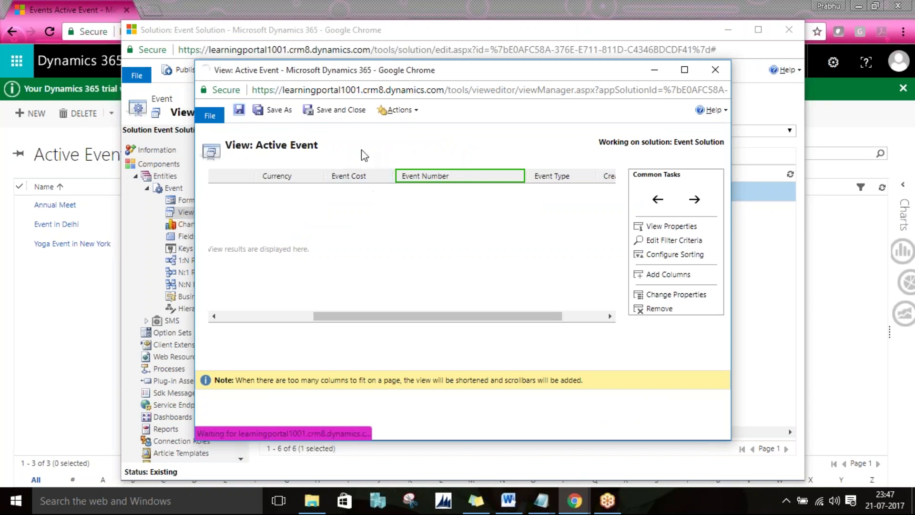
pyautogui.click(328, 110)
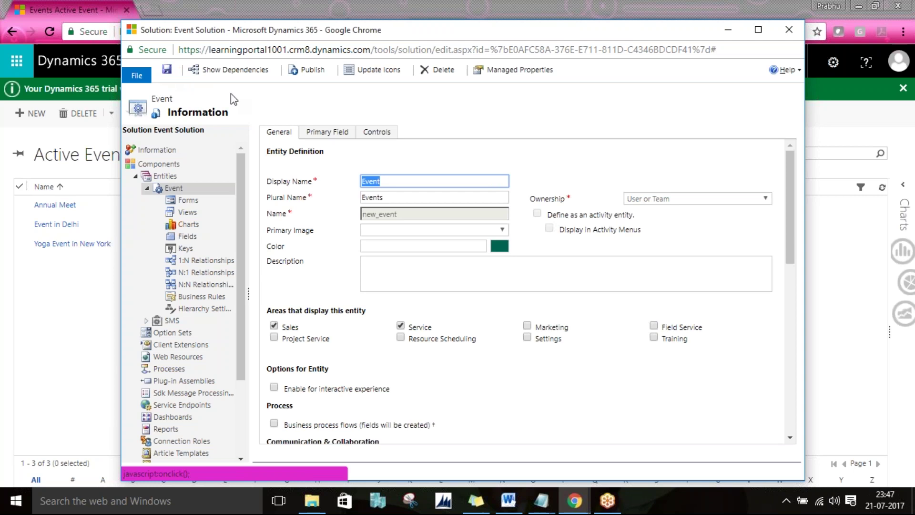
pyautogui.click(302, 78)
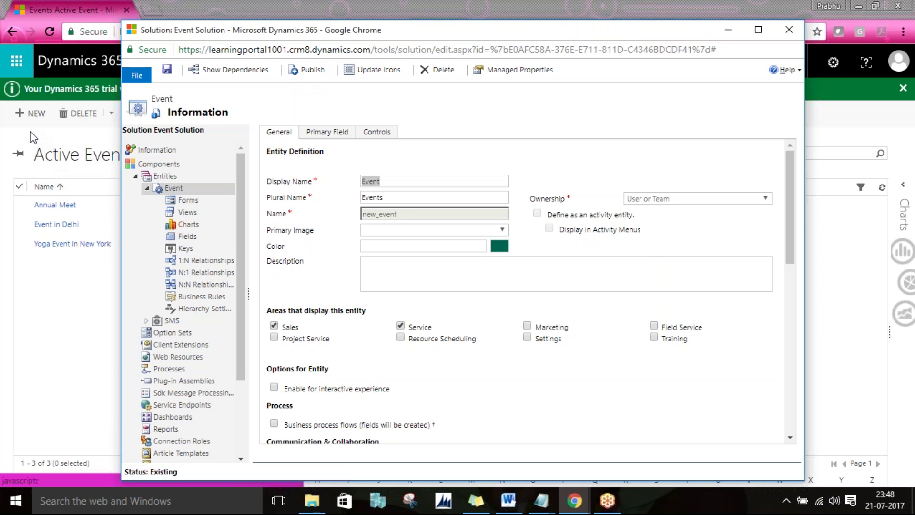
# Step: Reload the Sales Events page to see the updated Active Event columns
pyautogui.click(46, 32)
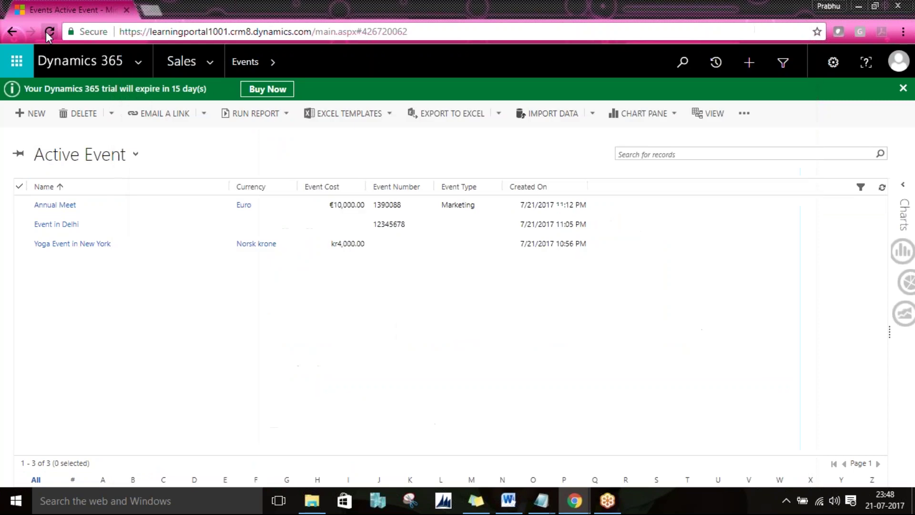
pyautogui.click(46, 32)
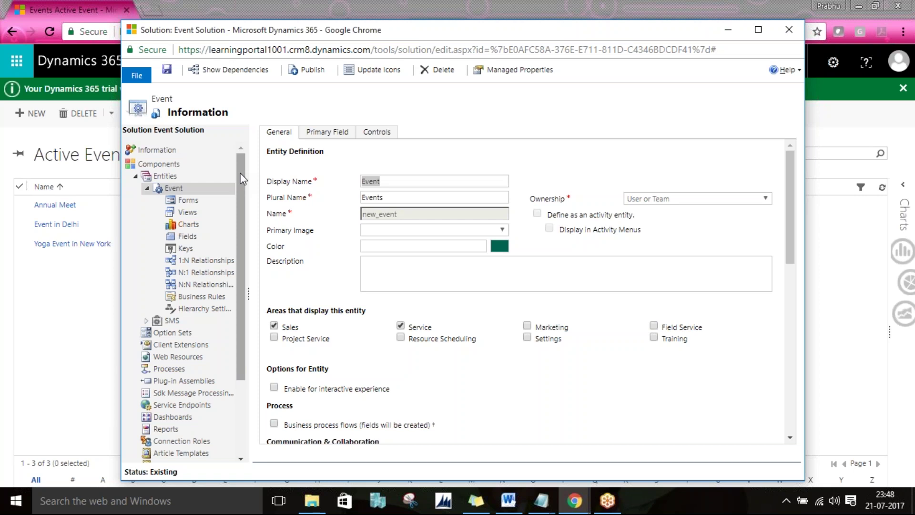
pyautogui.click(832, 15)
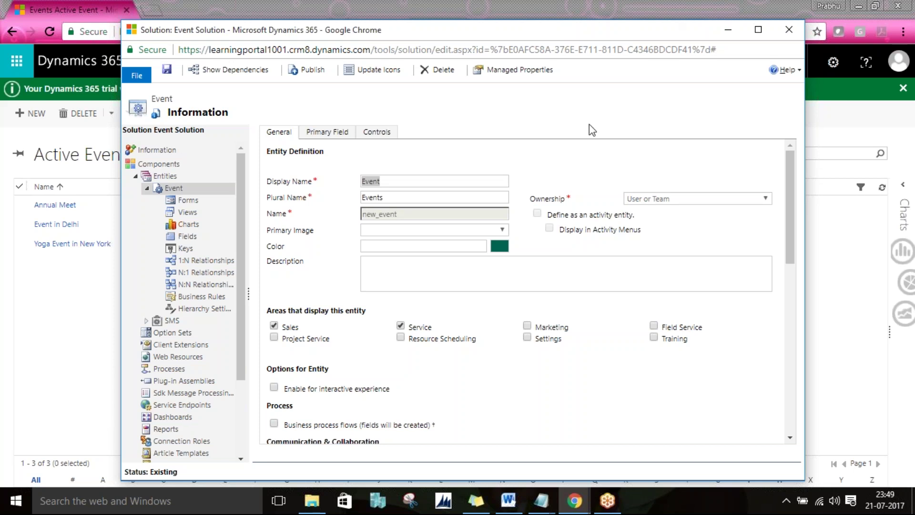
pyautogui.hotkey('alt', 'Tab')
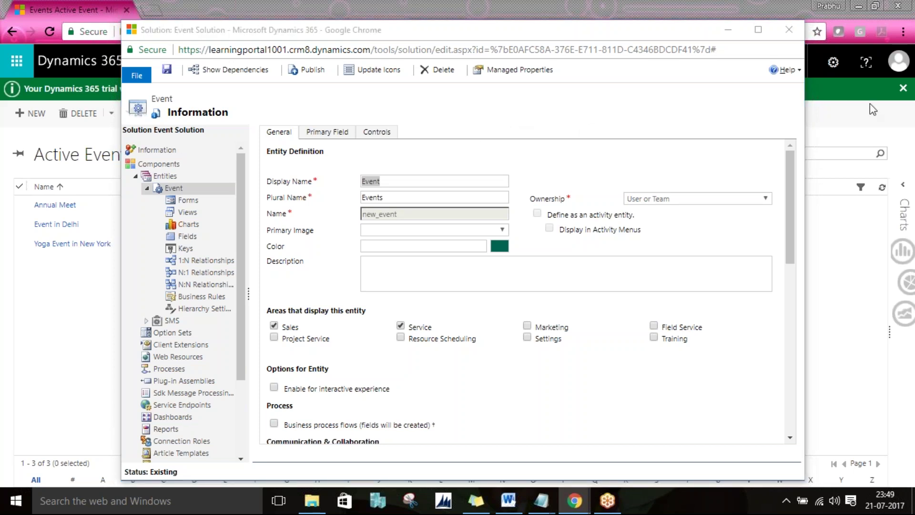